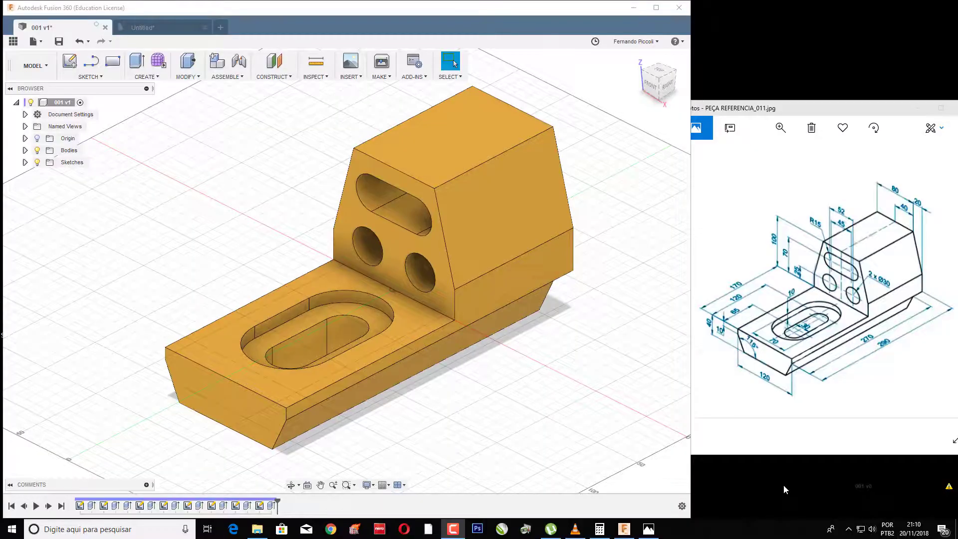
Create a new Untitled design and start a line sketch on the front (XZ) origin plane
{"action": "left_click", "coordinate": [577, 447]}
{"action": "left_click", "coordinate": [220, 27]}
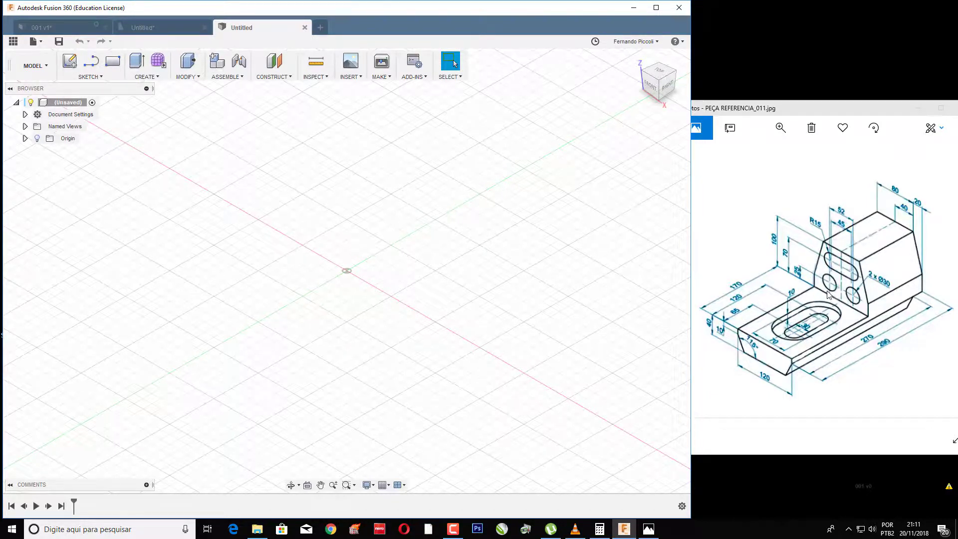
{"action": "left_click", "coordinate": [103, 76]}
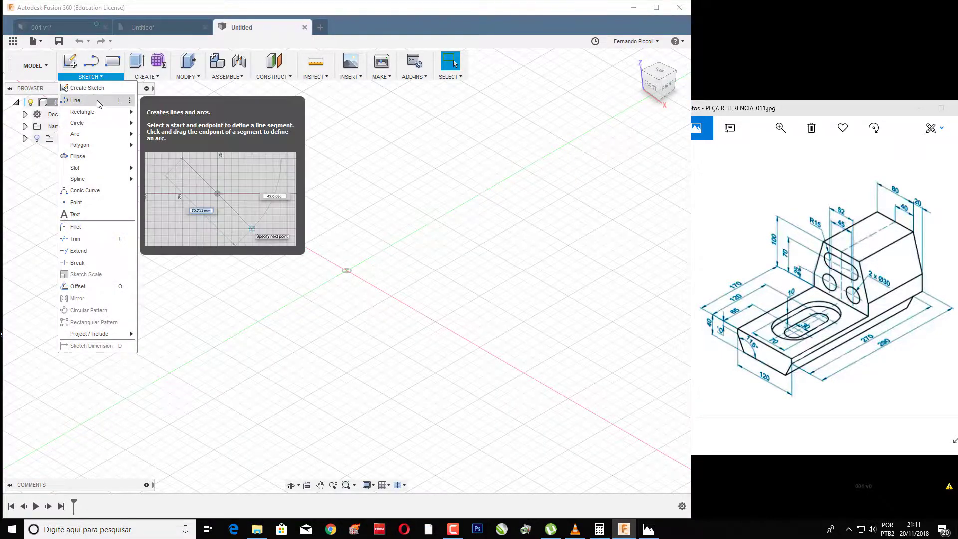
{"action": "left_click", "coordinate": [98, 104]}
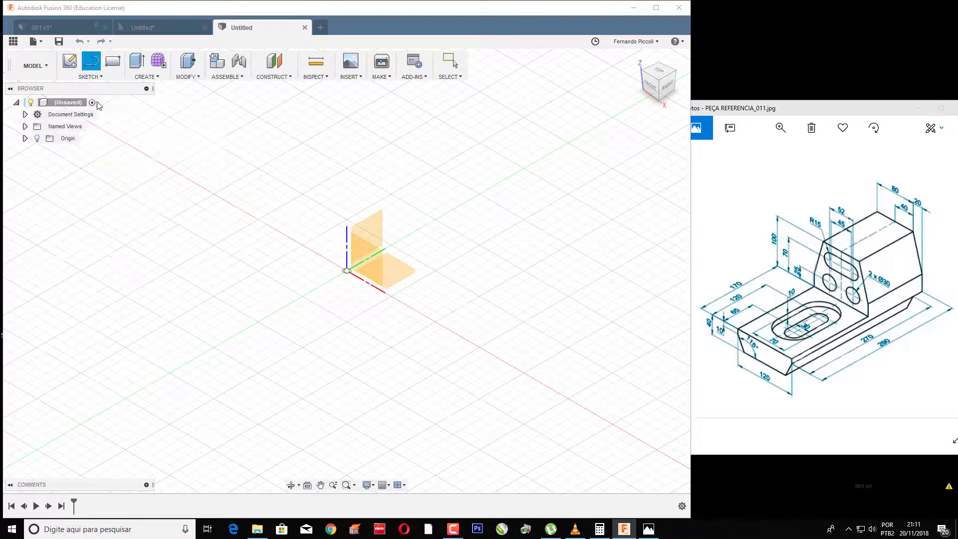
{"action": "left_click", "coordinate": [369, 258]}
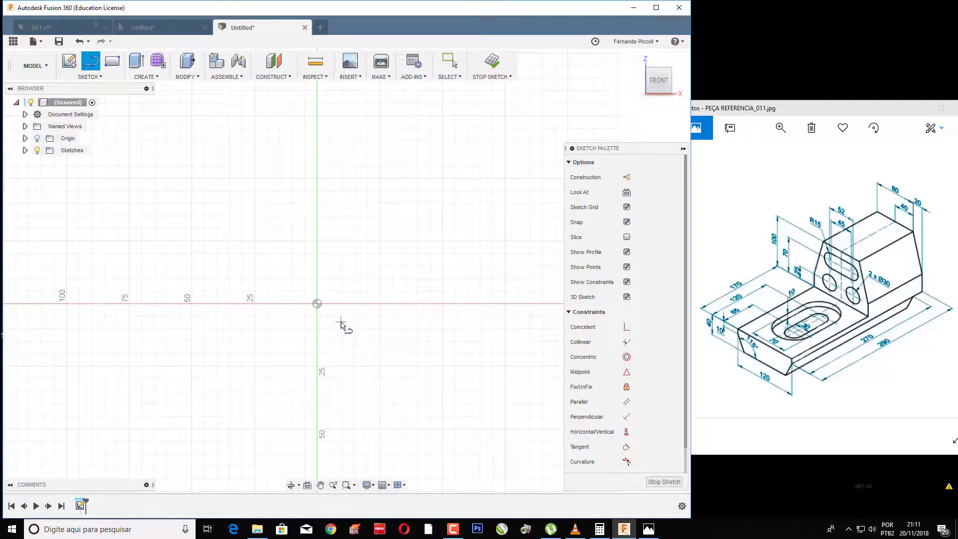
Draw 60 mm lines from the origin to the right and to the left
{"action": "left_click", "coordinate": [317, 304]}
{"action": "type", "text": "60"}
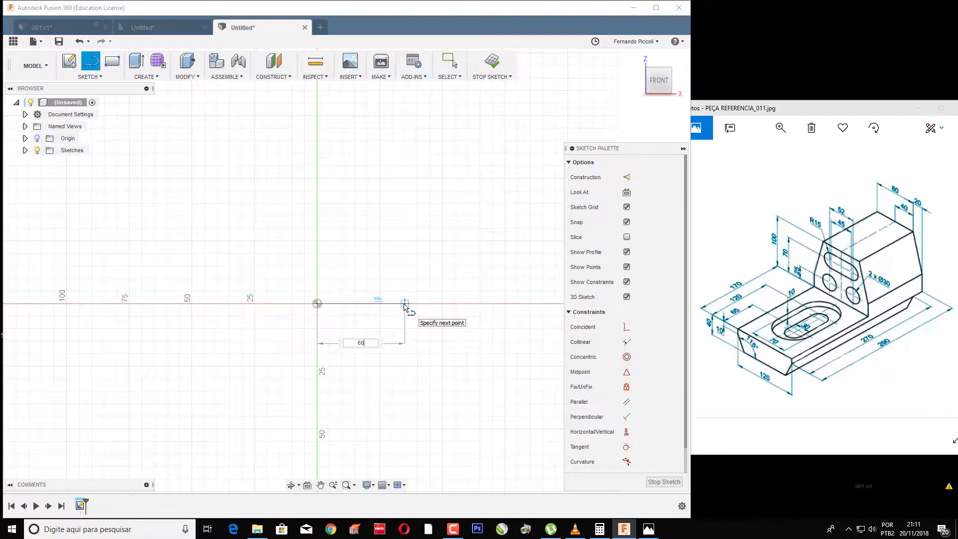
{"action": "key", "text": "Return"}
{"action": "key", "text": "Escape"}
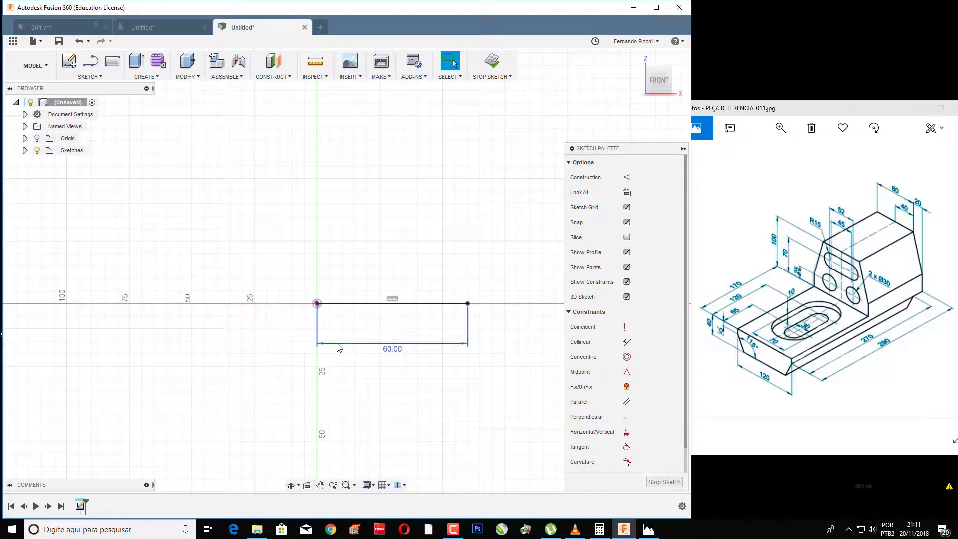
{"action": "key", "text": "l"}
{"action": "left_click_drag", "start_coordinate": [317, 304], "coordinate": [188, 307]}
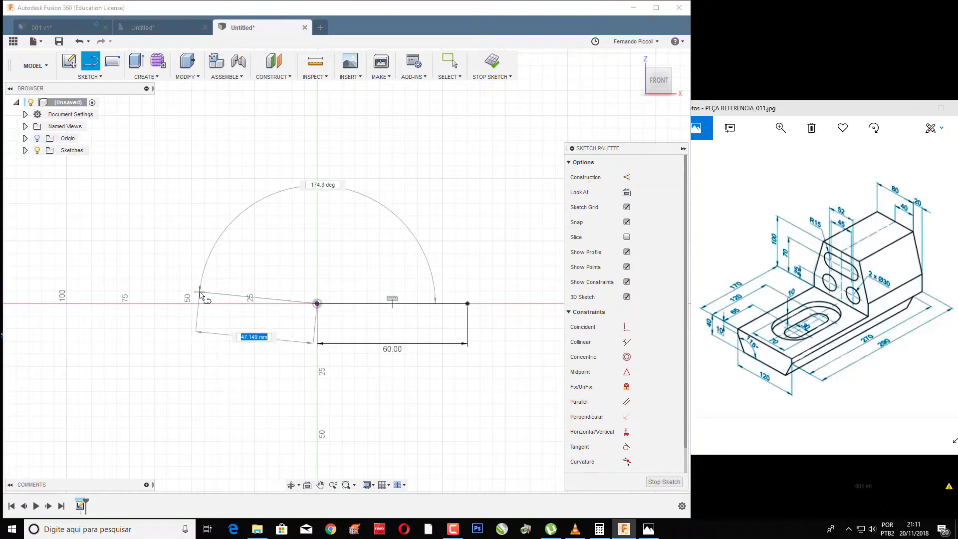
{"action": "type", "text": "60"}
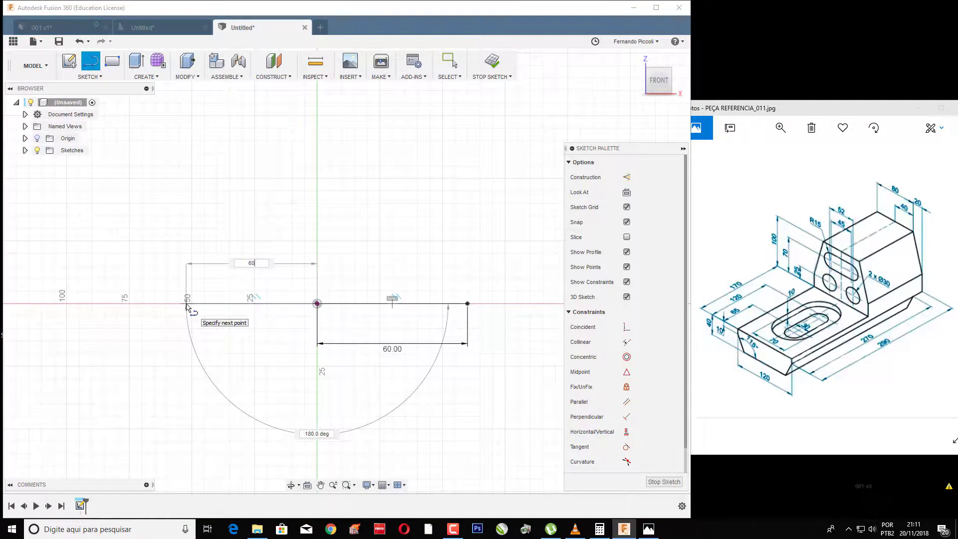
{"action": "key", "text": "Tab"}
{"action": "key", "text": "Tab"}
{"action": "key", "text": "Return"}
{"action": "key", "text": "Escape"}
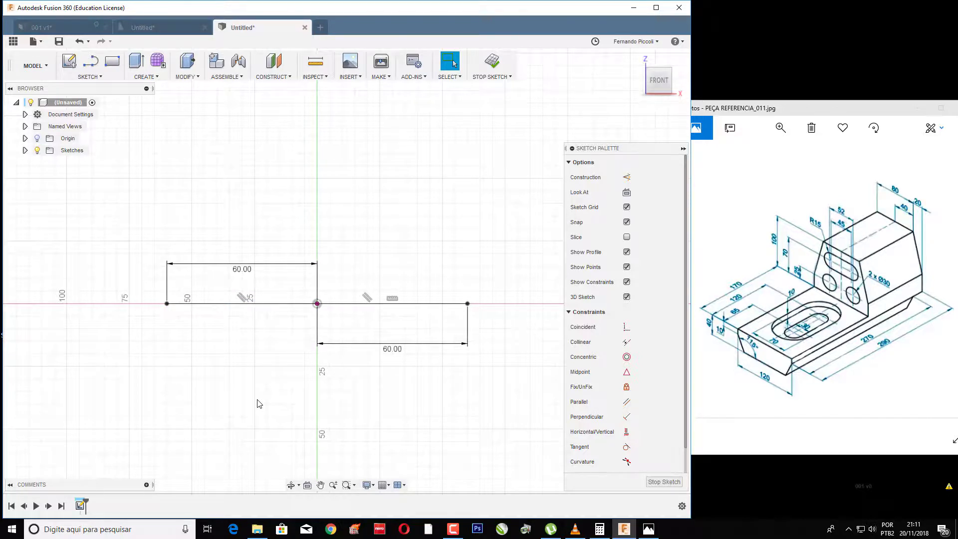
Join the two outer endpoints with one line and delete the extra lines and dimension
{"action": "key", "text": "l"}
{"action": "left_click", "coordinate": [166, 303]}
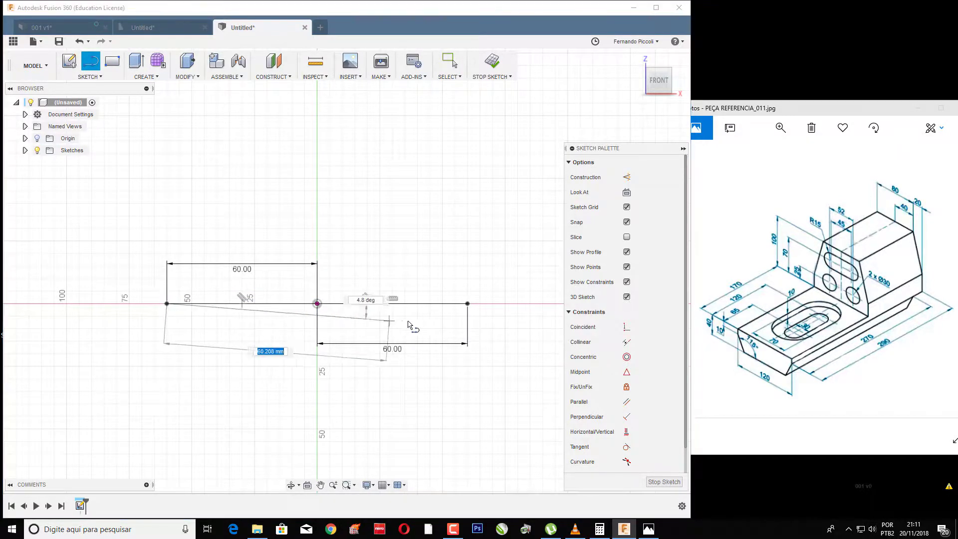
{"action": "left_click", "coordinate": [467, 304]}
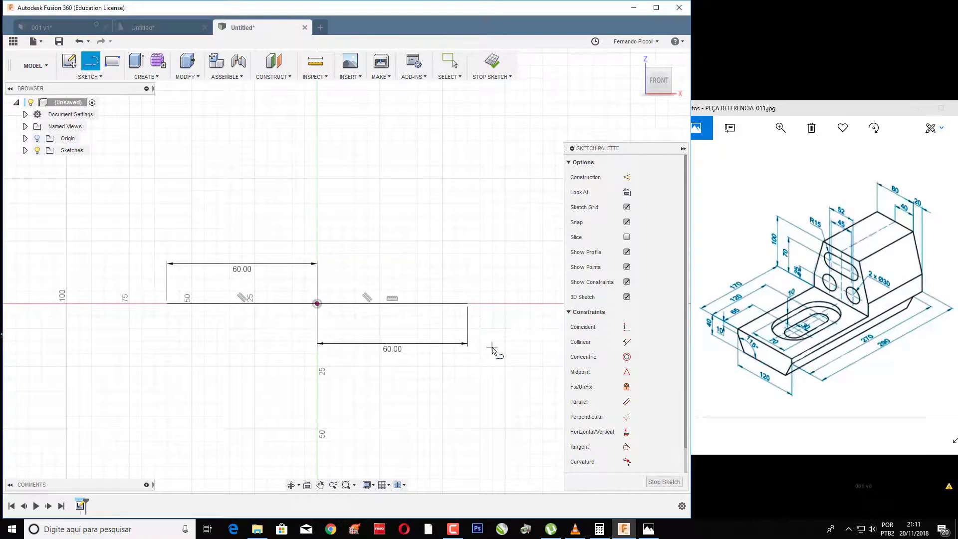
{"action": "key", "text": "Escape"}
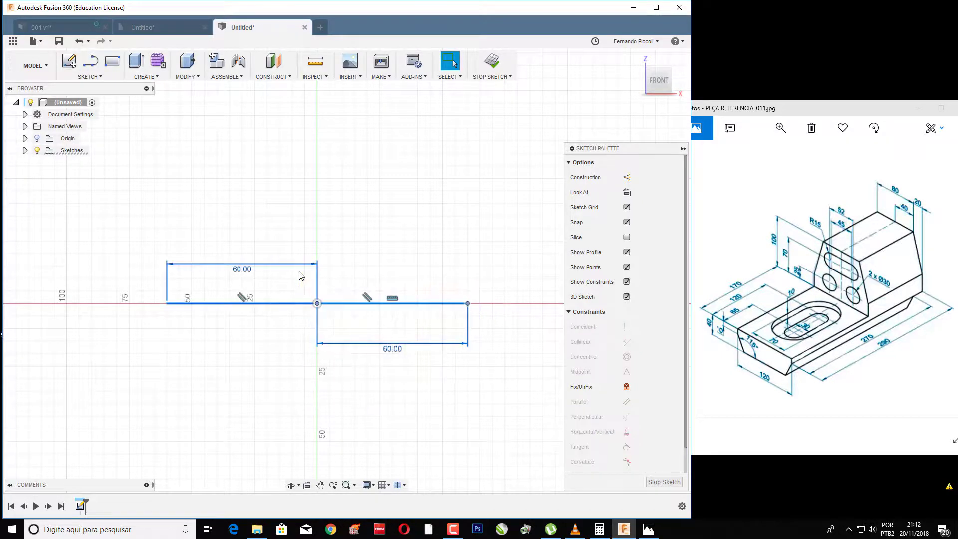
{"action": "left_click_drag", "start_coordinate": [295, 236], "coordinate": [522, 362]}
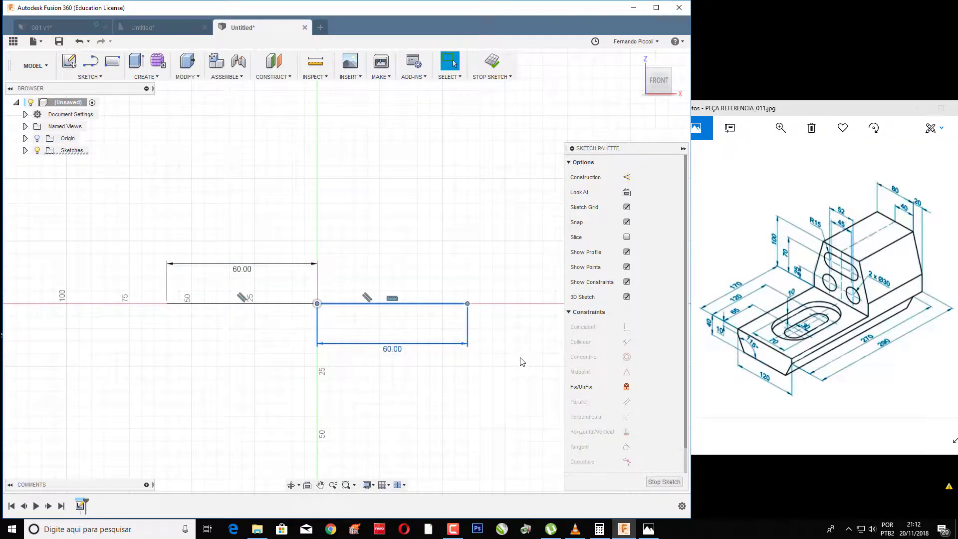
{"action": "key", "text": "Delete"}
{"action": "left_click_drag", "start_coordinate": [126, 244], "coordinate": [336, 378]}
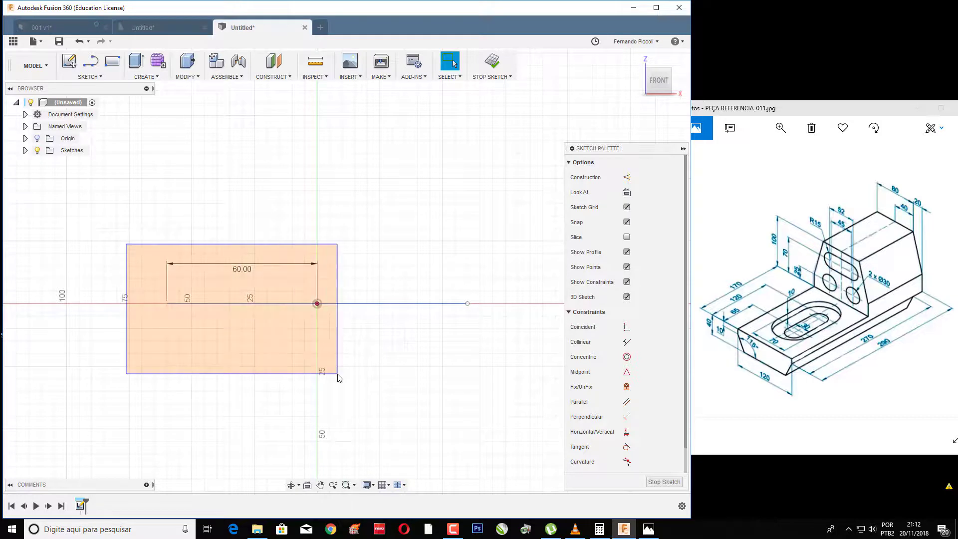
{"action": "key", "text": "Delete"}
Dimension the horizontal base line at 120 mm
{"action": "key", "text": "d"}
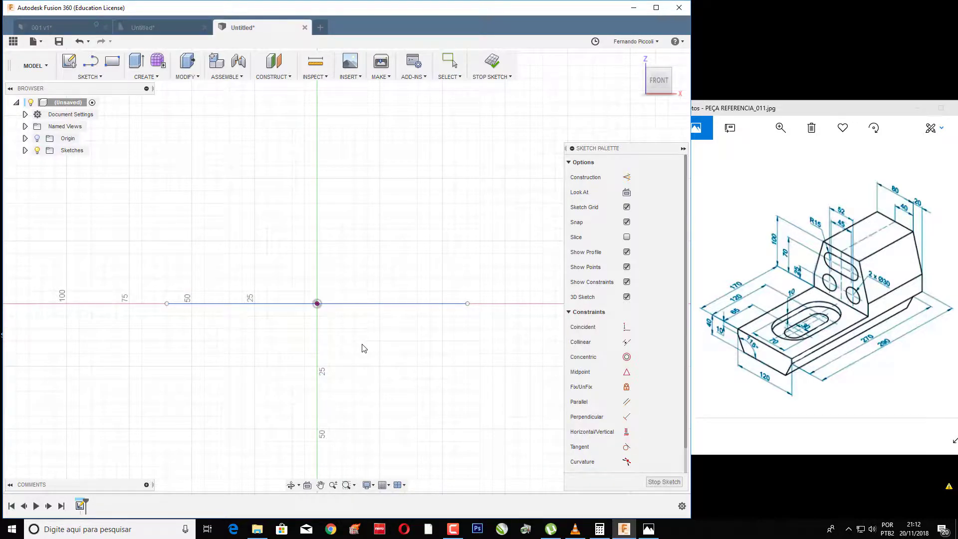
{"action": "left_click", "coordinate": [377, 305]}
{"action": "left_click", "coordinate": [379, 359]}
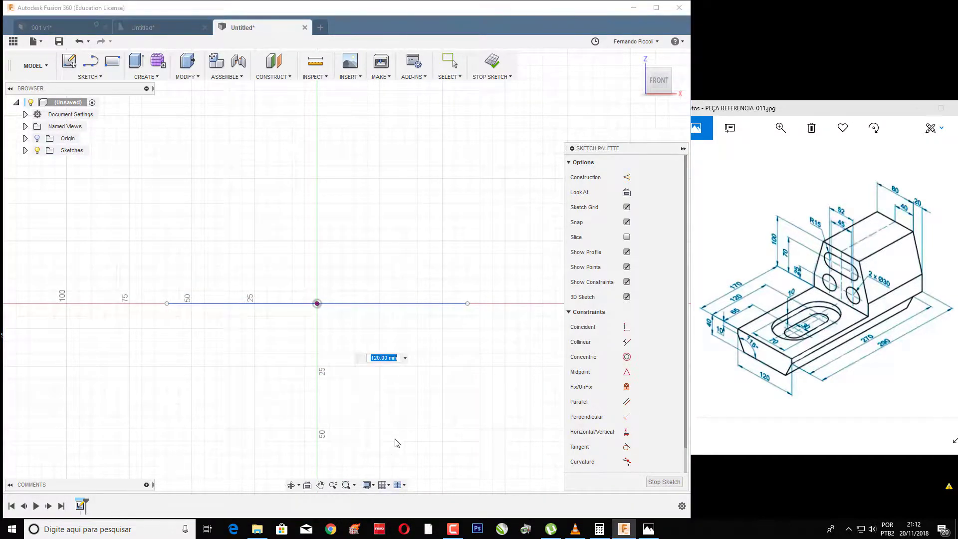
{"action": "key", "text": "Return"}
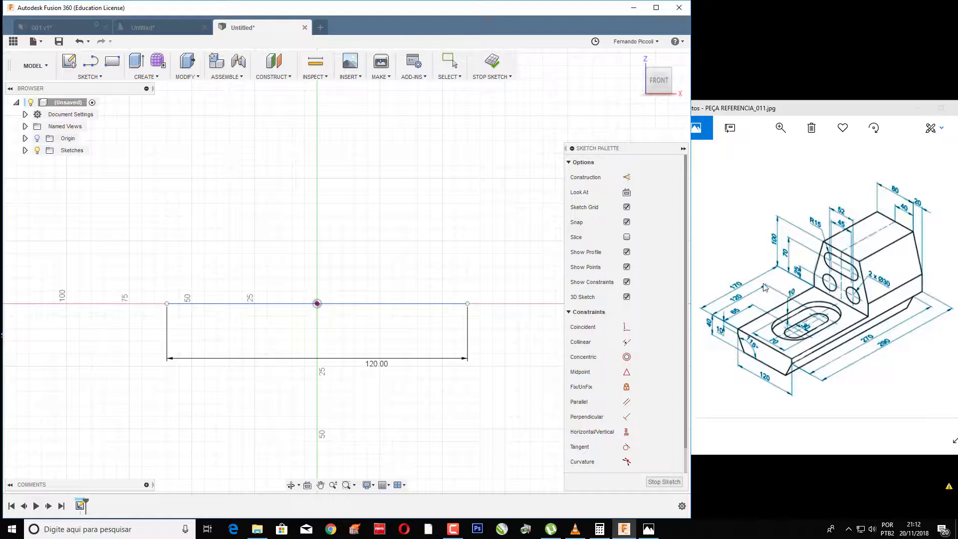
Draw 25 mm vertical lines up from the right and left ends of the base line
{"action": "key", "text": "l"}
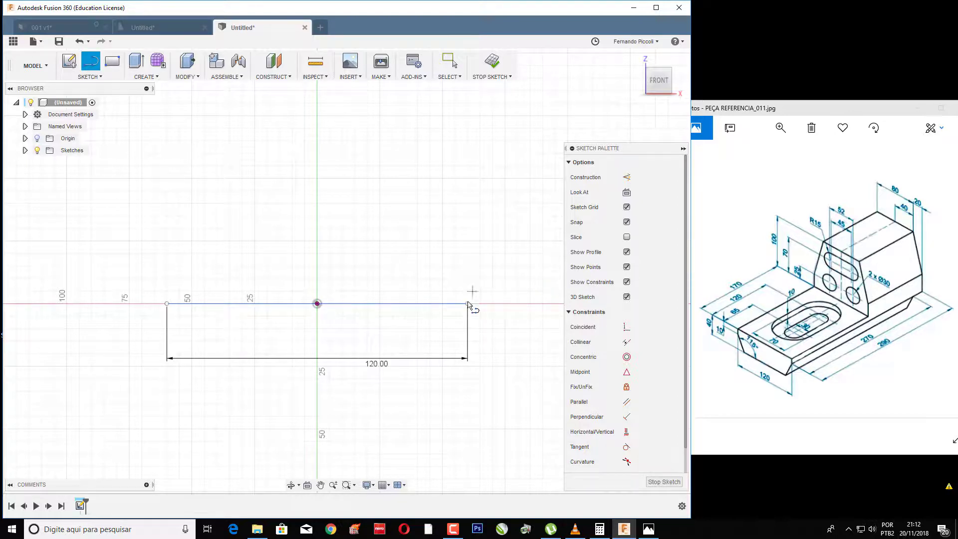
{"action": "left_click", "coordinate": [468, 303]}
{"action": "type", "text": "25"}
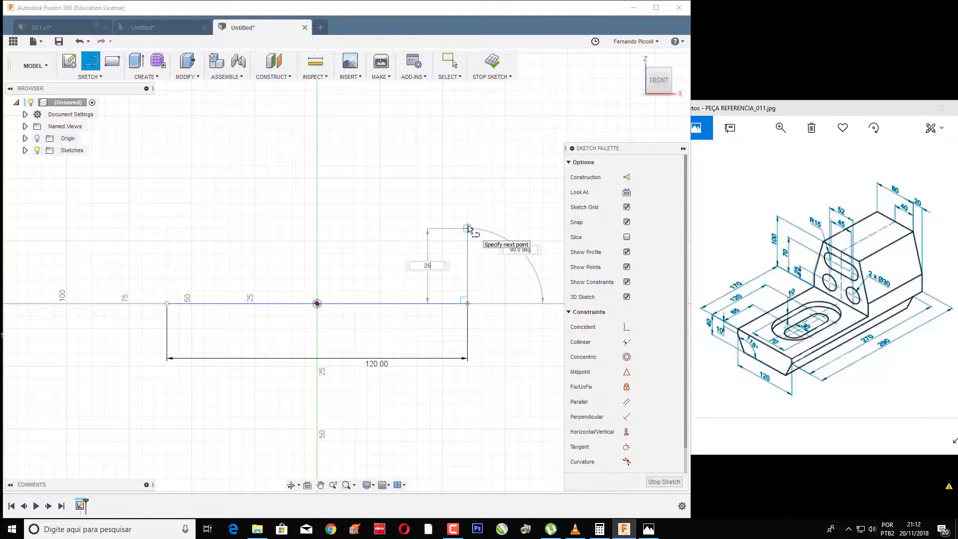
{"action": "key", "text": "Tab"}
{"action": "key", "text": "Return"}
{"action": "key", "text": "Escape"}
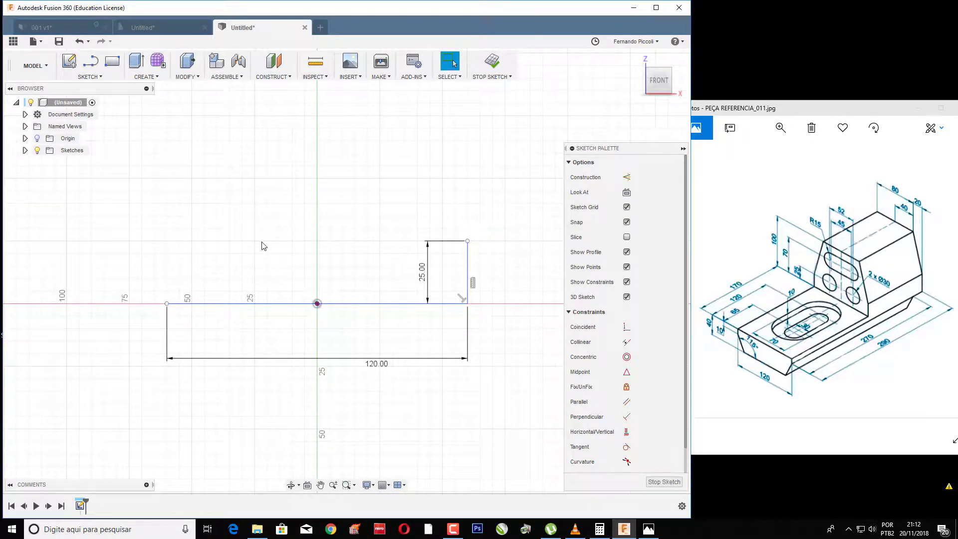
{"action": "key", "text": "l"}
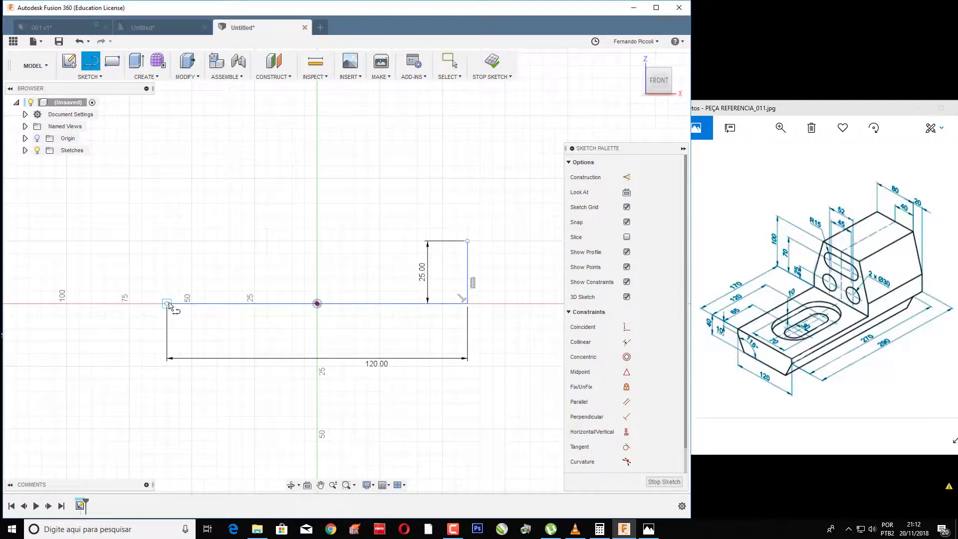
{"action": "left_click", "coordinate": [167, 302]}
{"action": "type", "text": "25"}
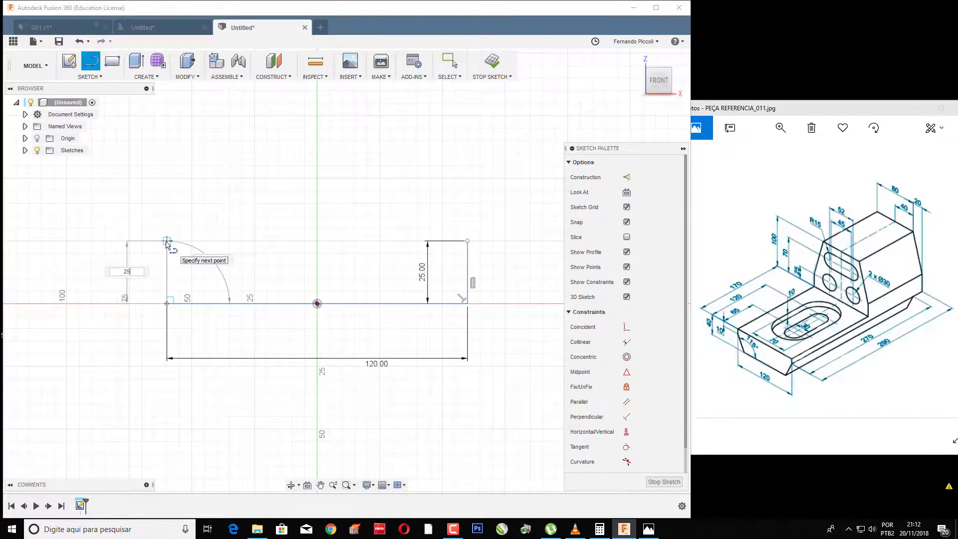
{"action": "key", "text": "Tab"}
{"action": "key", "text": "Return"}
{"action": "key", "text": "Escape"}
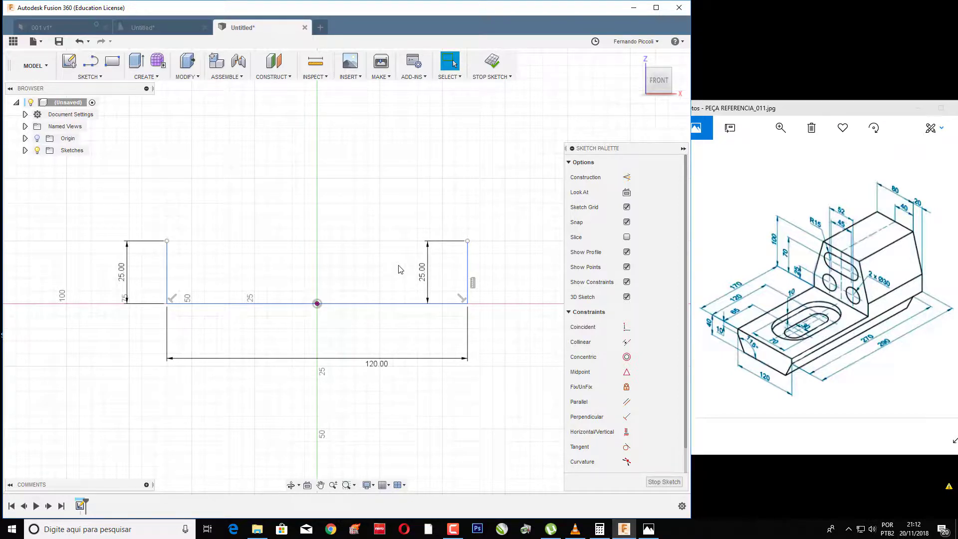
Draw a line from the origin at 90° with a length of 100 mm
{"action": "key", "text": "l"}
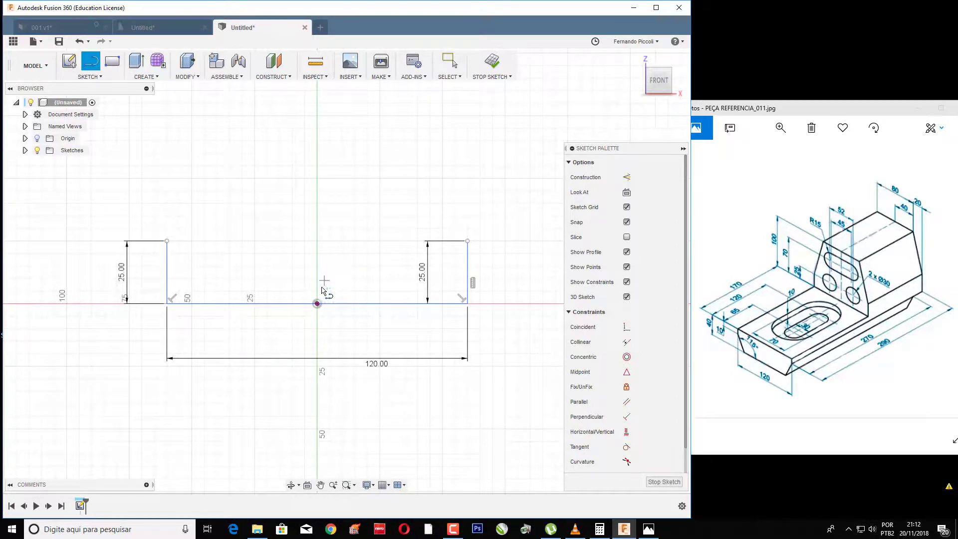
{"action": "left_click", "coordinate": [317, 304]}
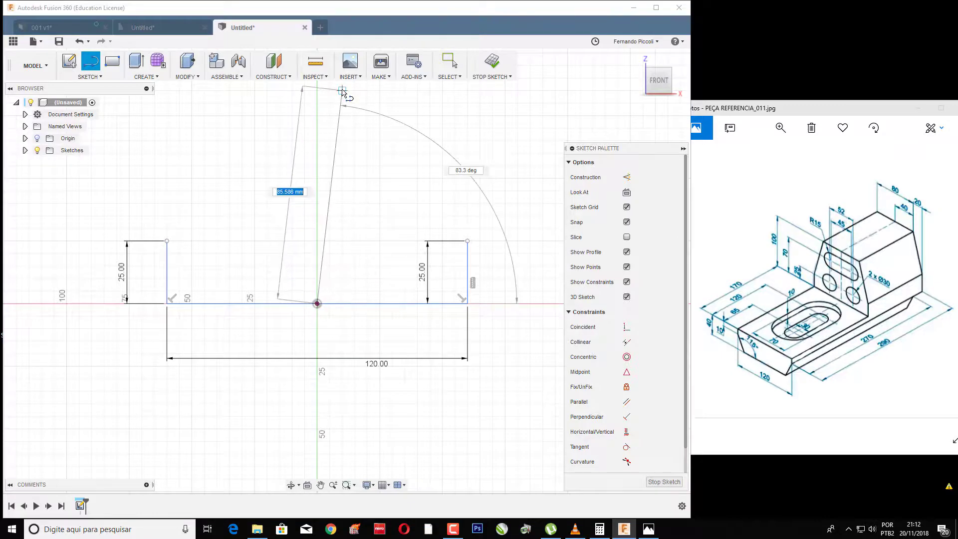
{"action": "middle_click_drag", "start_coordinate": [349, 122], "coordinate": [354, 202]}
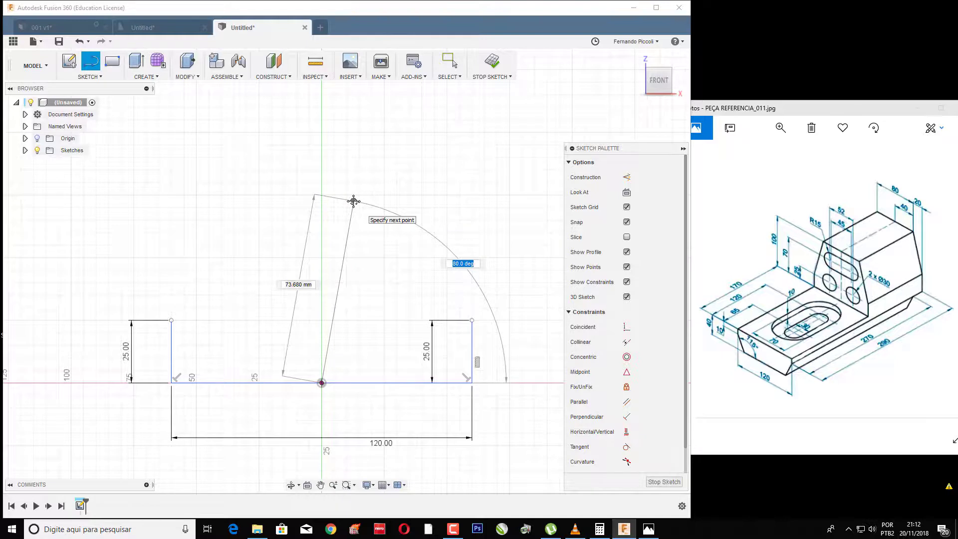
{"action": "type", "text": "90"}
{"action": "key", "text": "Tab"}
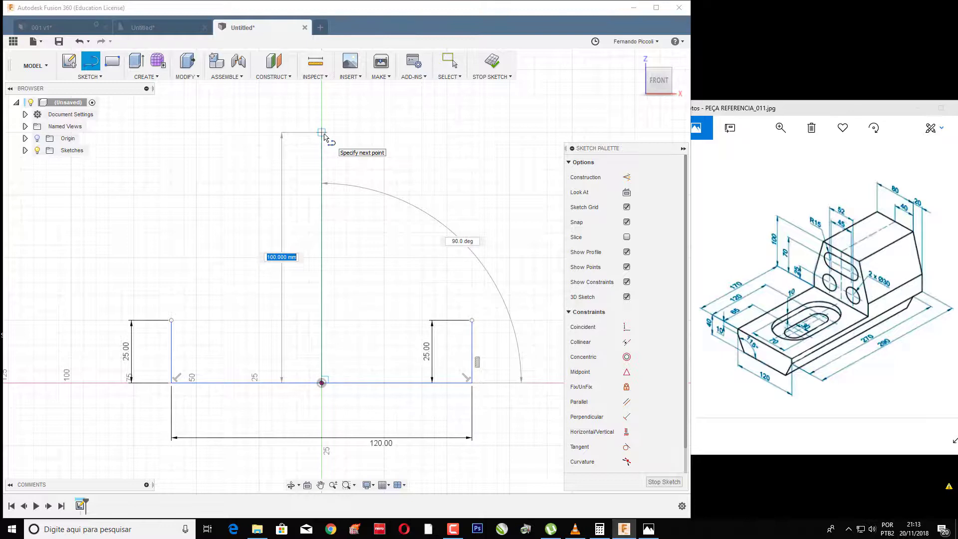
{"action": "type", "text": "100"}
{"action": "key", "text": "Return"}
{"action": "key", "text": "Escape"}
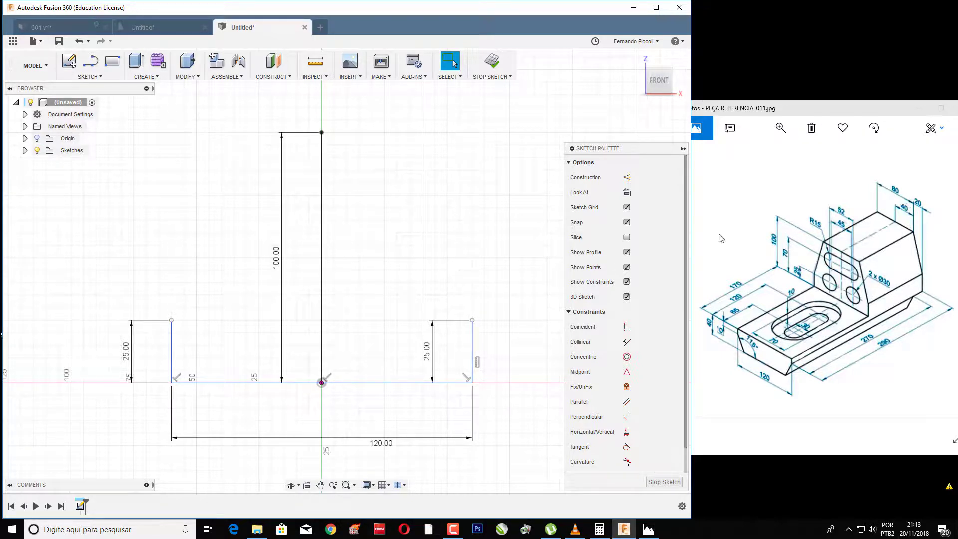
Draw the 40 mm top edge lines from the top of the upright
{"action": "key", "text": "l"}
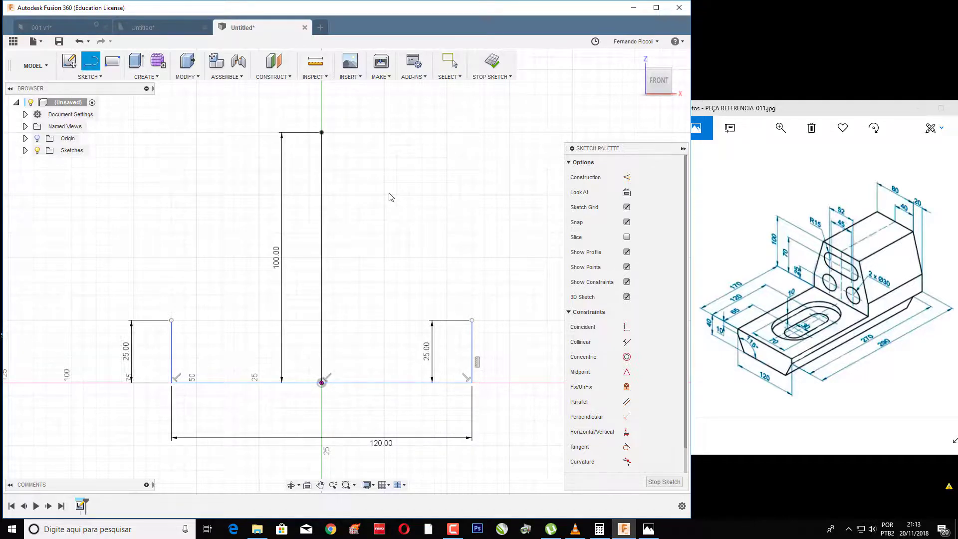
{"action": "left_click", "coordinate": [322, 133]}
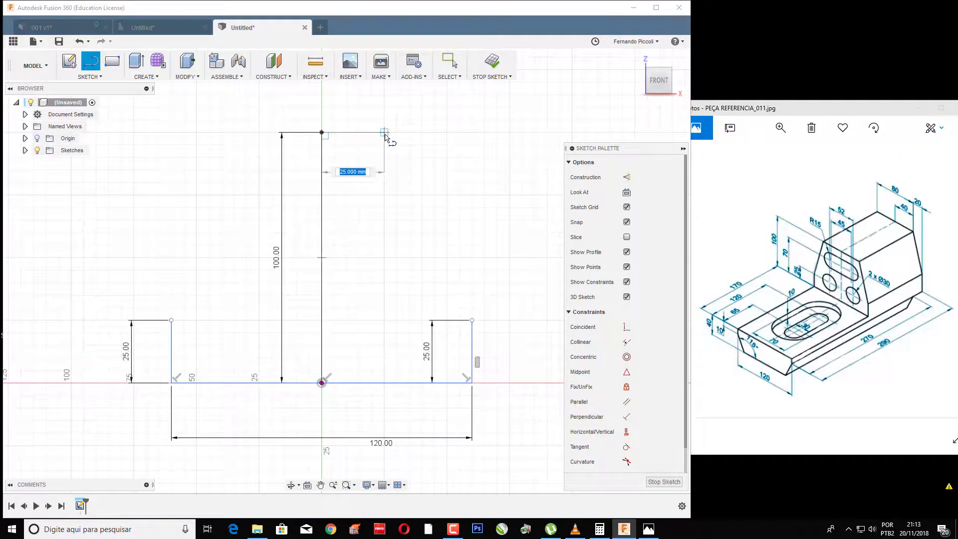
{"action": "type", "text": "40"}
{"action": "key", "text": "Return"}
{"action": "key", "text": "Escape"}
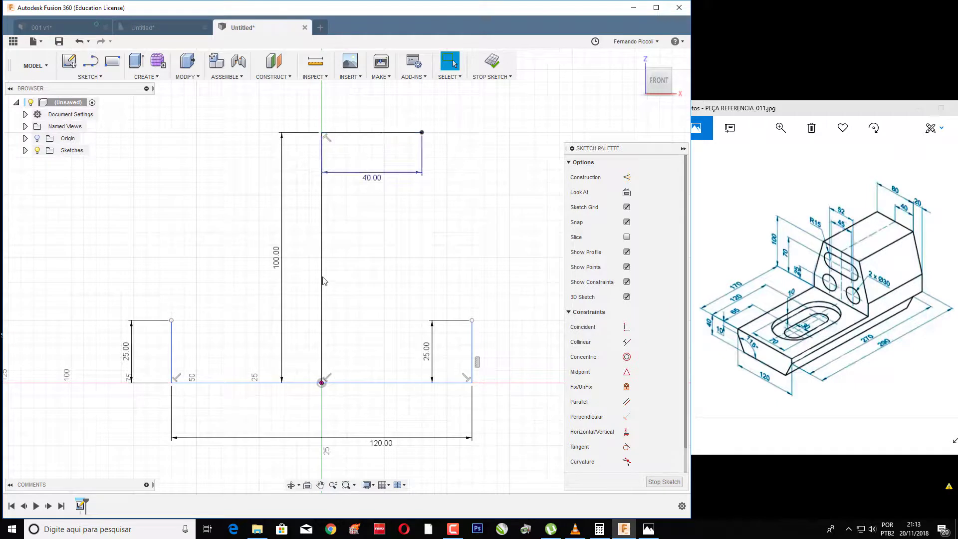
{"action": "key", "text": "l"}
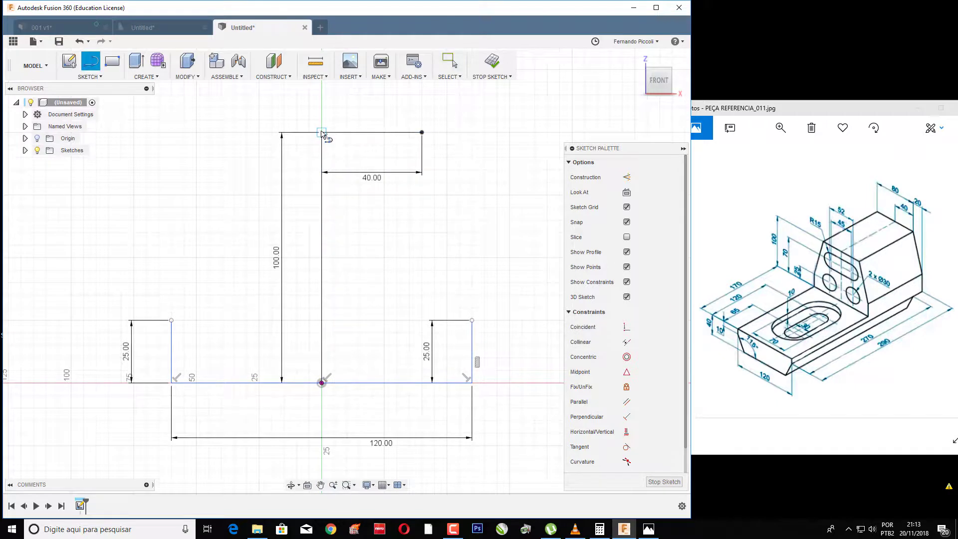
{"action": "left_click_drag", "start_coordinate": [321, 135], "coordinate": [229, 137]}
{"action": "type", "text": "40"}
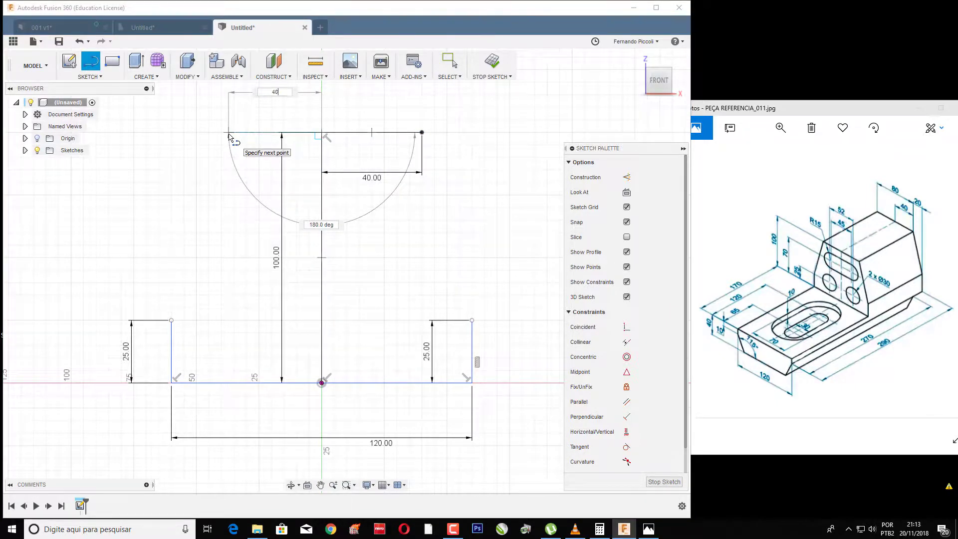
{"action": "key", "text": "Tab"}
{"action": "key", "text": "Escape"}
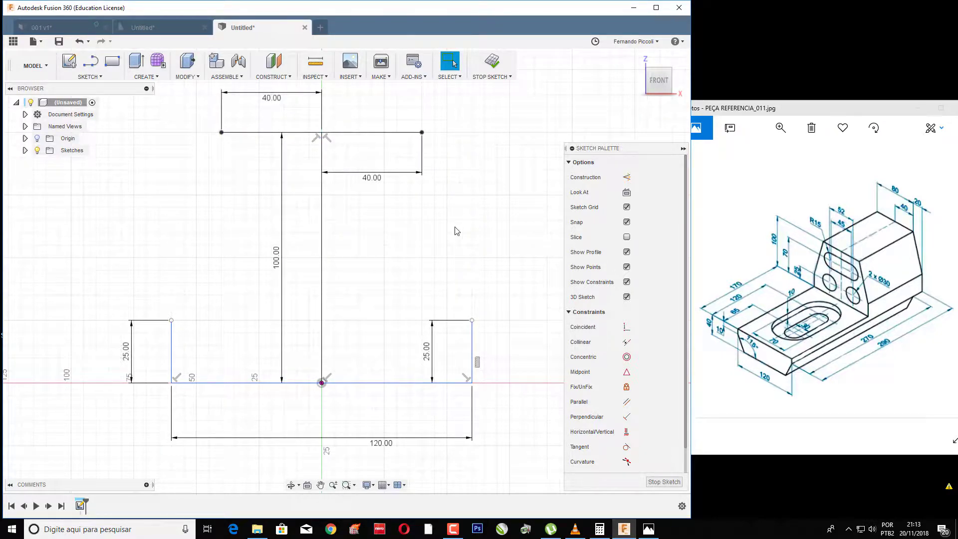
Draw slanted sides from both top endpoints down to the base corners
{"action": "key", "text": "l"}
{"action": "left_click_drag", "start_coordinate": [422, 132], "coordinate": [458, 270]}
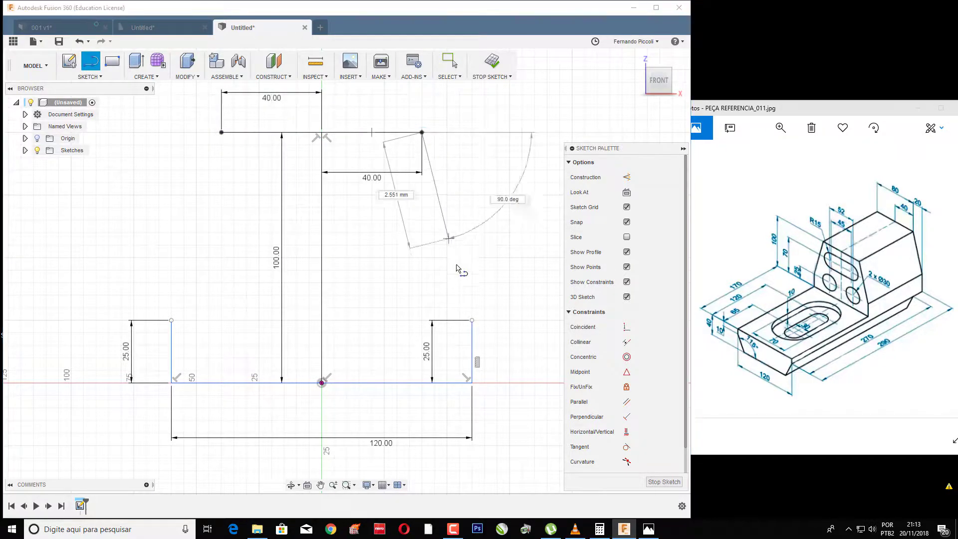
{"action": "left_click", "coordinate": [472, 320]}
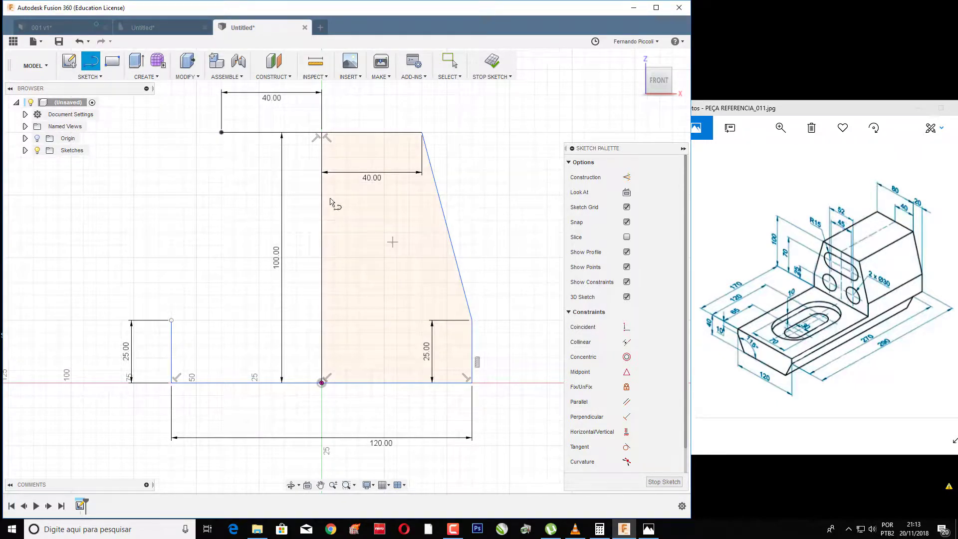
{"action": "left_click", "coordinate": [221, 132]}
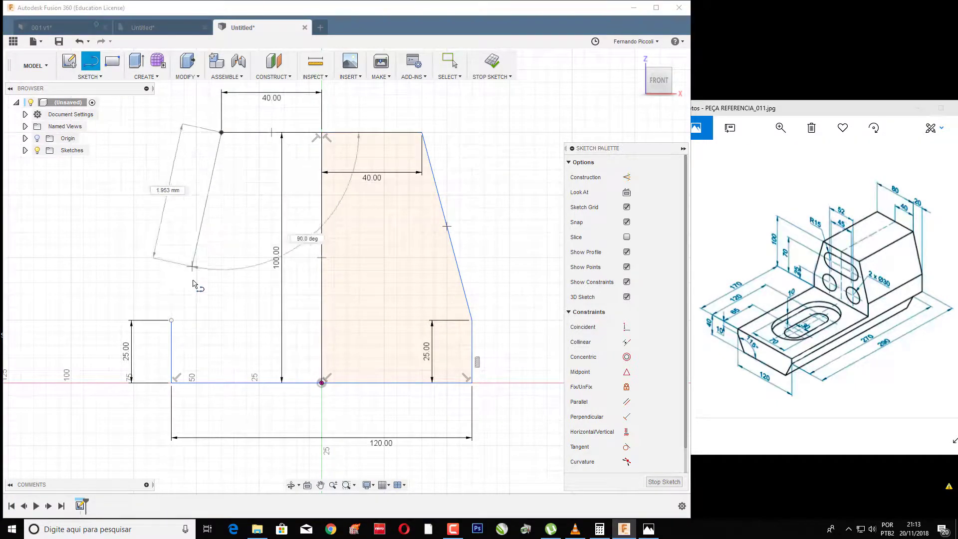
{"action": "left_click", "coordinate": [172, 321]}
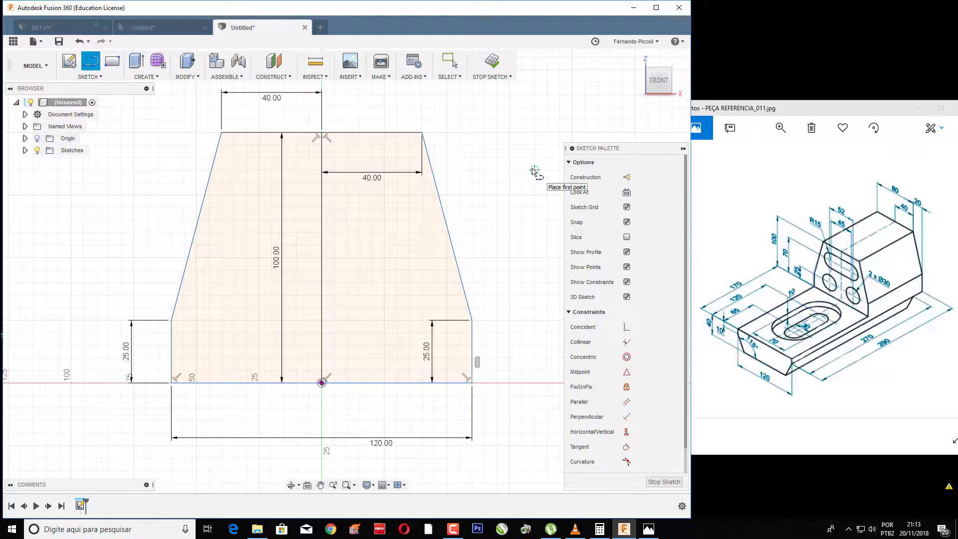
{"action": "key", "text": "Escape"}
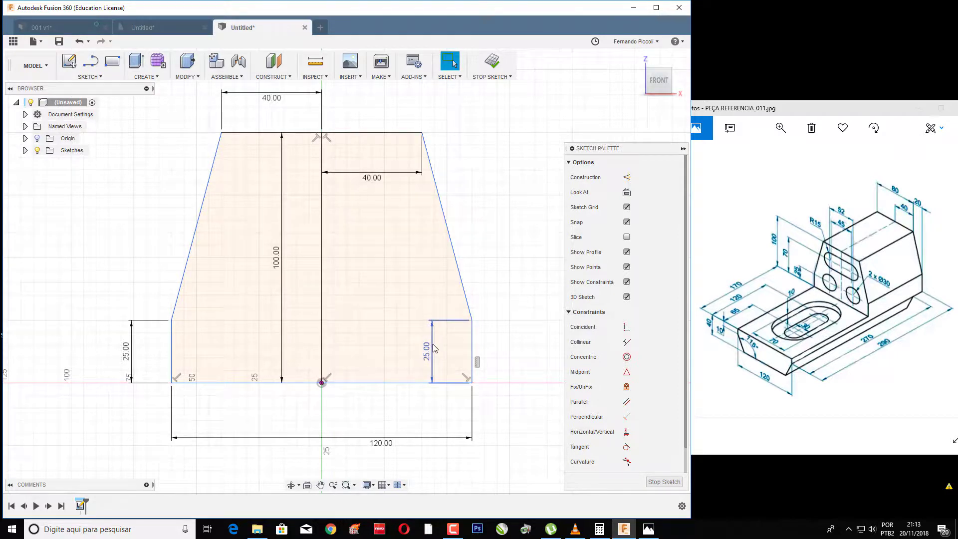
Delete the right 25.00 and the 120.00 dimensions, then select the left 25.00 dimension
{"action": "left_click", "coordinate": [434, 348]}
{"action": "key", "text": "Delete"}
{"action": "left_click", "coordinate": [420, 444]}
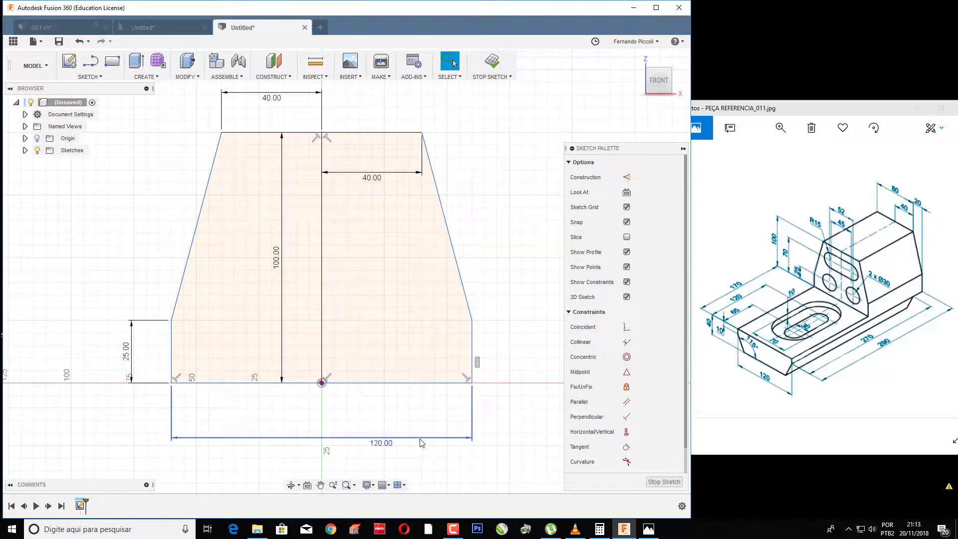
{"action": "key", "text": "Delete"}
{"action": "left_click", "coordinate": [131, 349]}
Delete the left 25.00 dimension, both 40.00 dimensions, and the centre line with its 100.00 dimension
{"action": "key", "text": "Delete"}
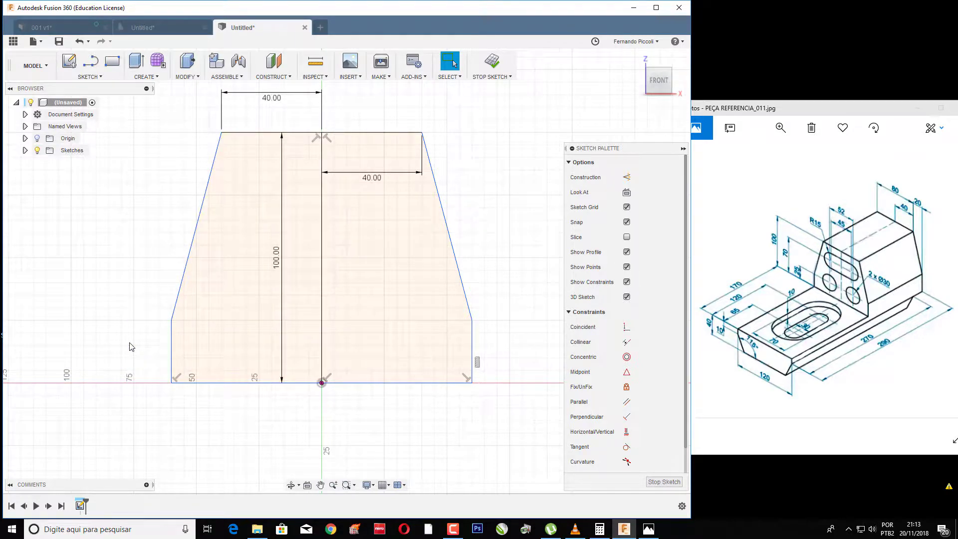
{"action": "left_click", "coordinate": [253, 97]}
{"action": "key", "text": "Delete"}
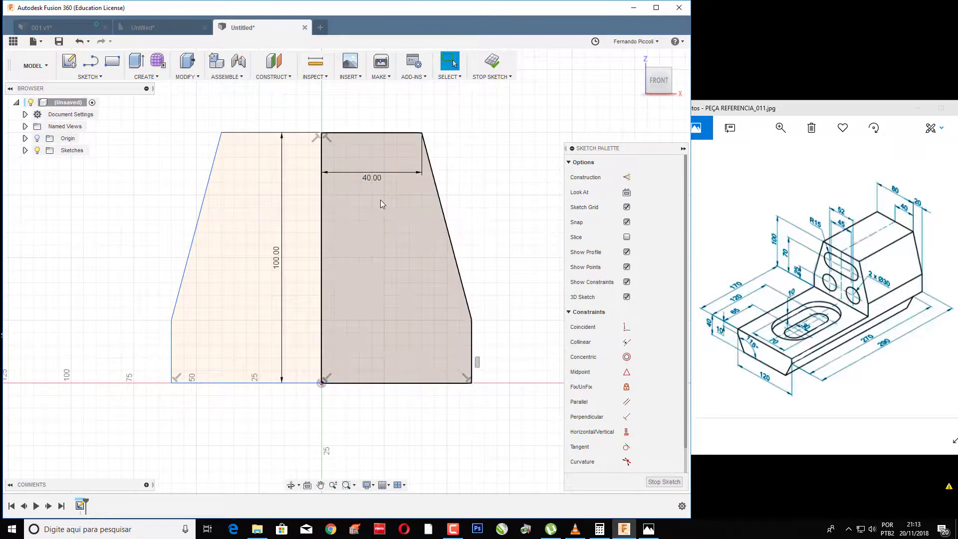
{"action": "left_click", "coordinate": [389, 178]}
{"action": "key", "text": "Delete"}
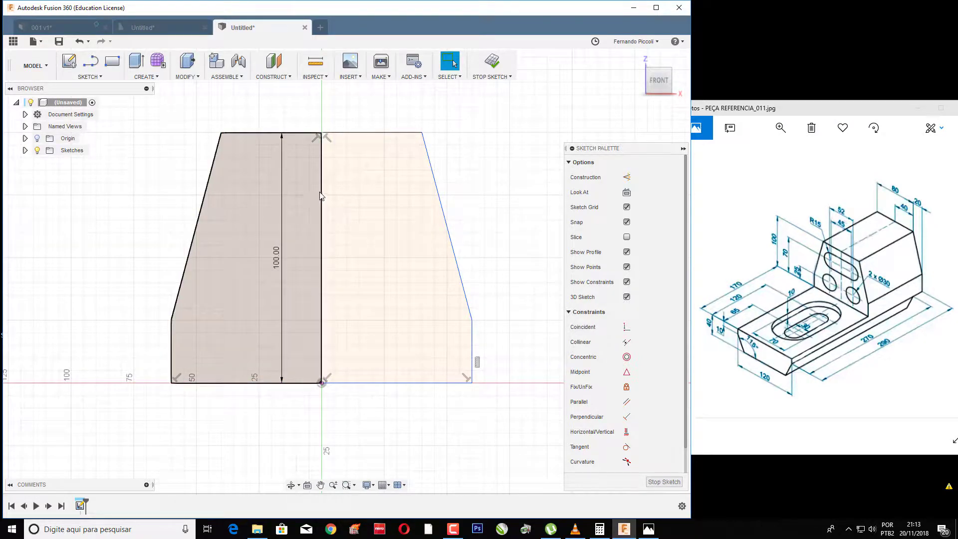
{"action": "left_click", "coordinate": [321, 194]}
{"action": "key", "text": "Delete"}
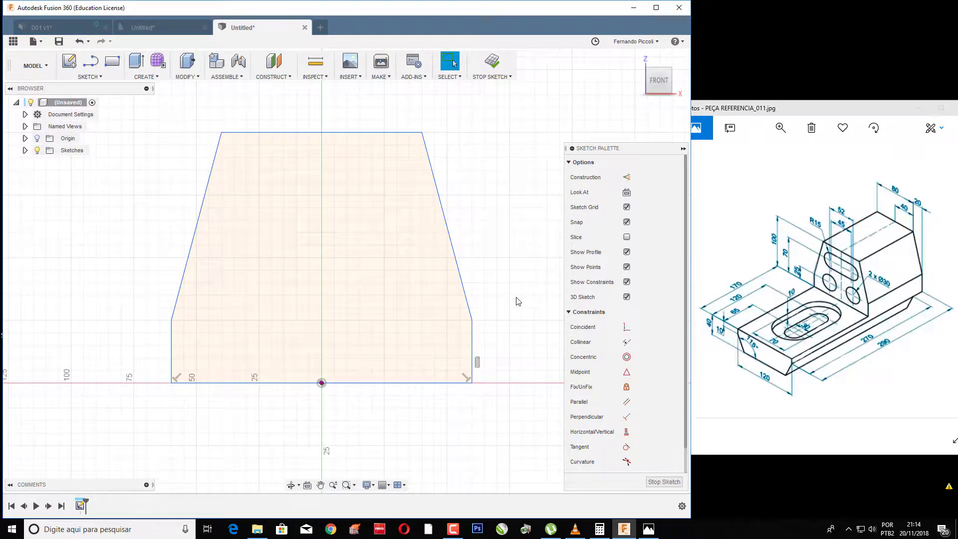
{"action": "key", "text": "l"}
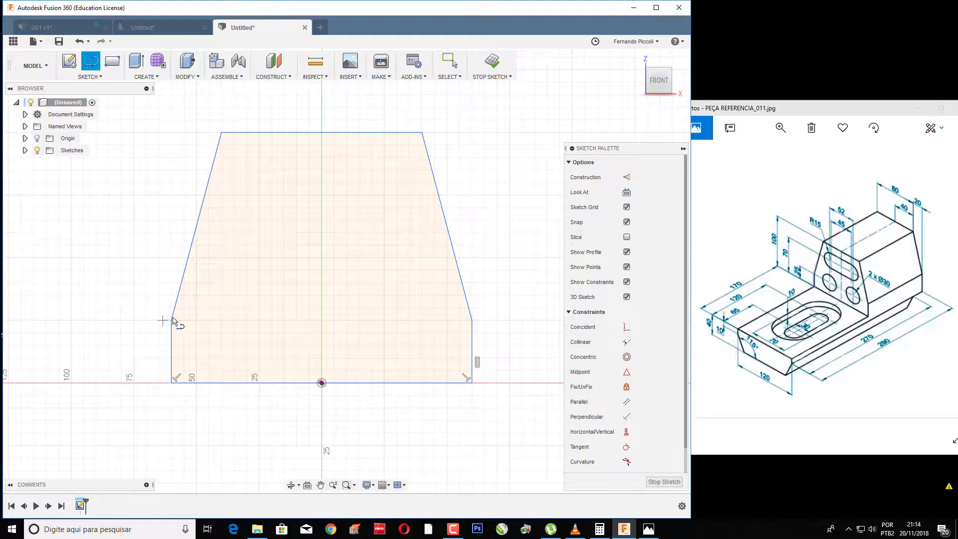
Draw a horizontal line from the centre axis at shoulder height, 26 mm right and 26 mm left
{"action": "left_click", "coordinate": [322, 320]}
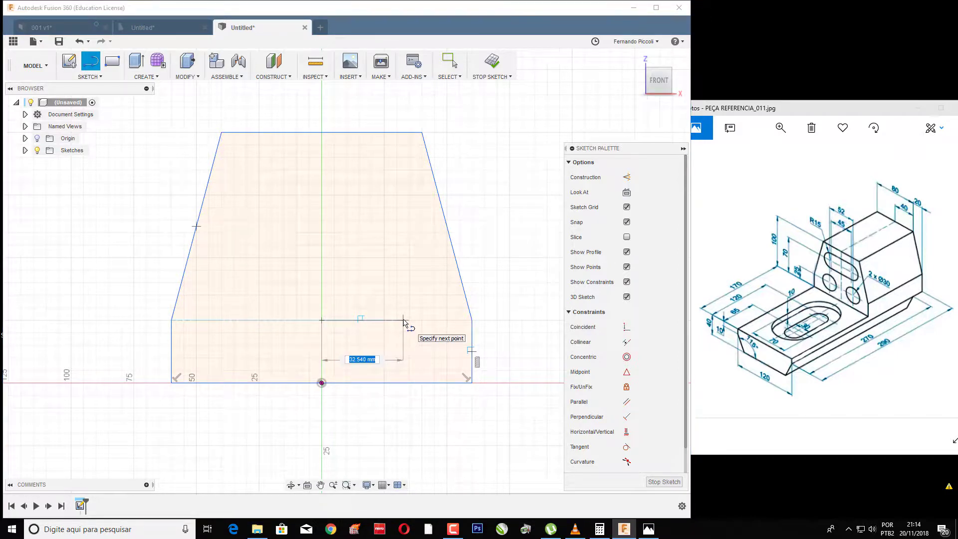
{"action": "type", "text": "2"}
{"action": "key", "text": "Tab"}
{"action": "key", "text": "Tab"}
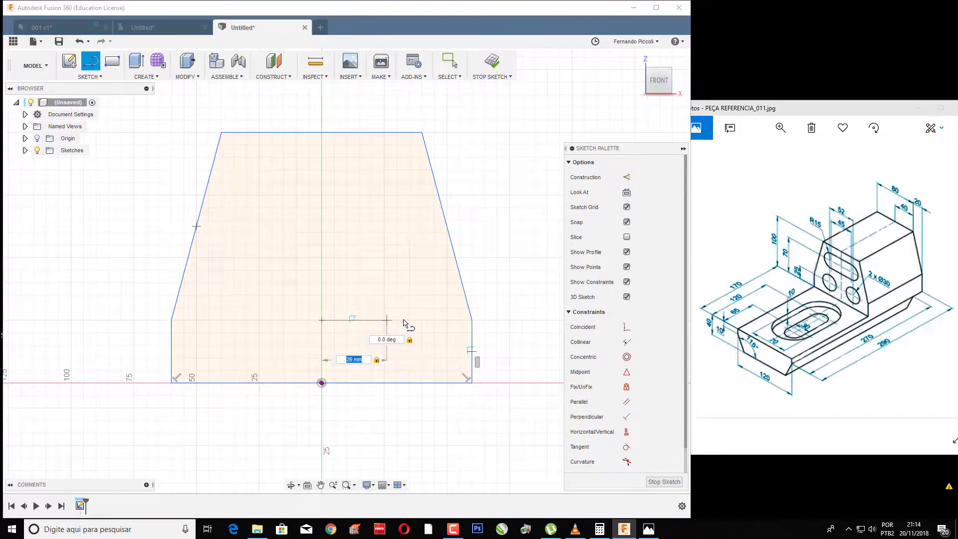
{"action": "key", "text": "Return"}
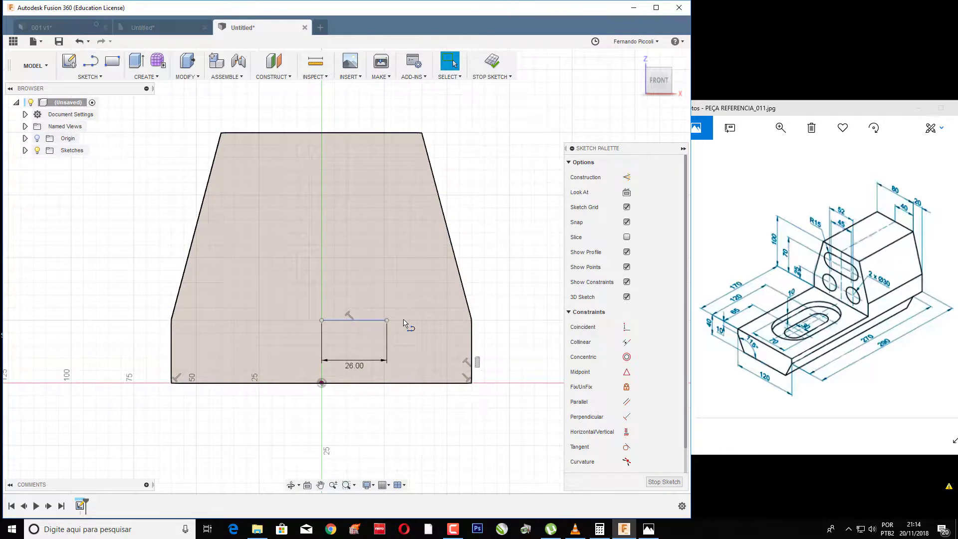
{"action": "key", "text": "l"}
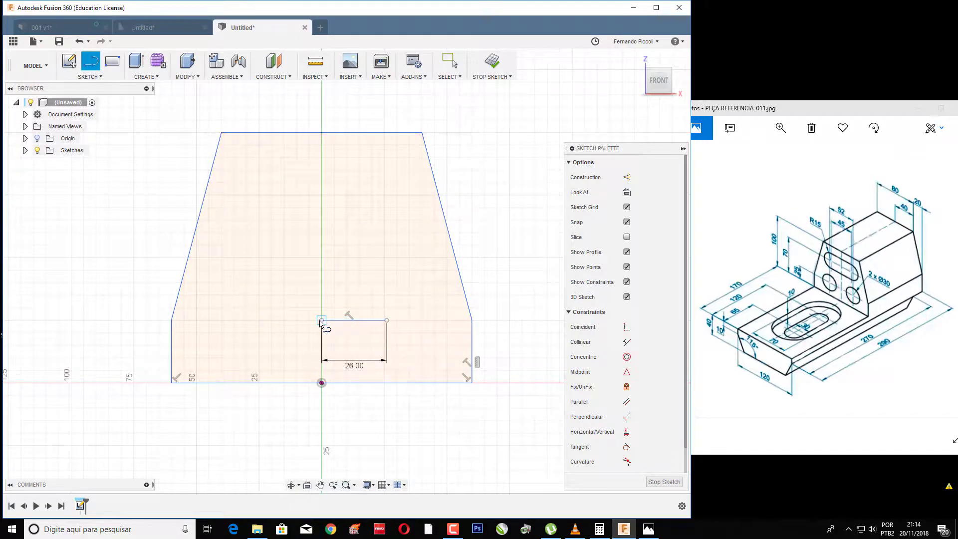
{"action": "left_click", "coordinate": [321, 320]}
{"action": "type", "text": "26"}
{"action": "key", "text": "Tab"}
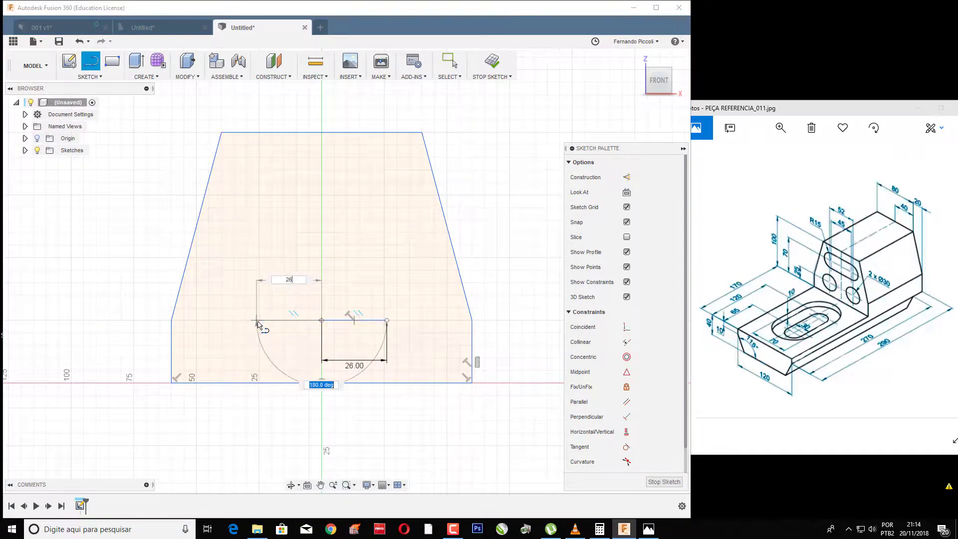
{"action": "key", "text": "Return"}
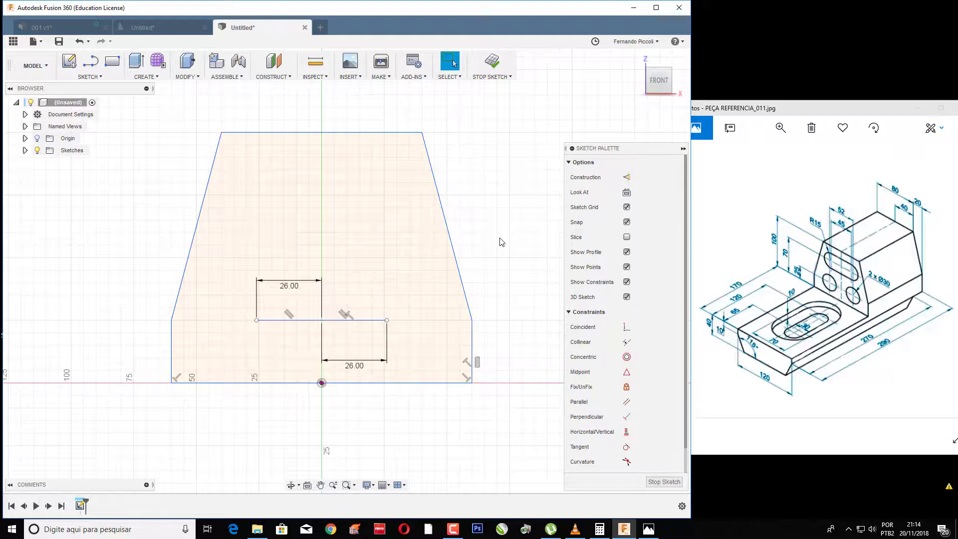
Place Ø30 mm circles on the right and left ends of the 26 mm line
{"action": "key", "text": "c"}
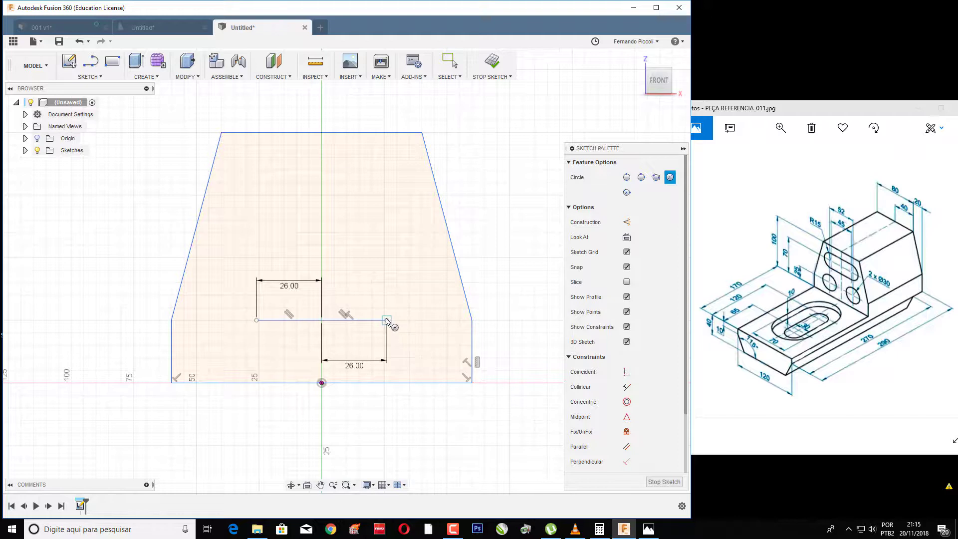
{"action": "left_click", "coordinate": [387, 320]}
{"action": "type", "text": "30"}
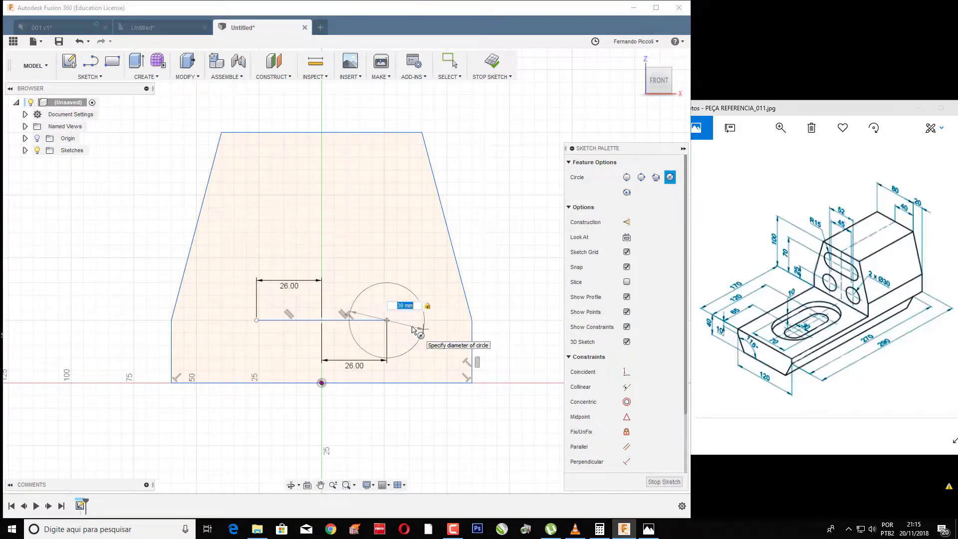
{"action": "key", "text": "Return"}
{"action": "key", "text": "Escape"}
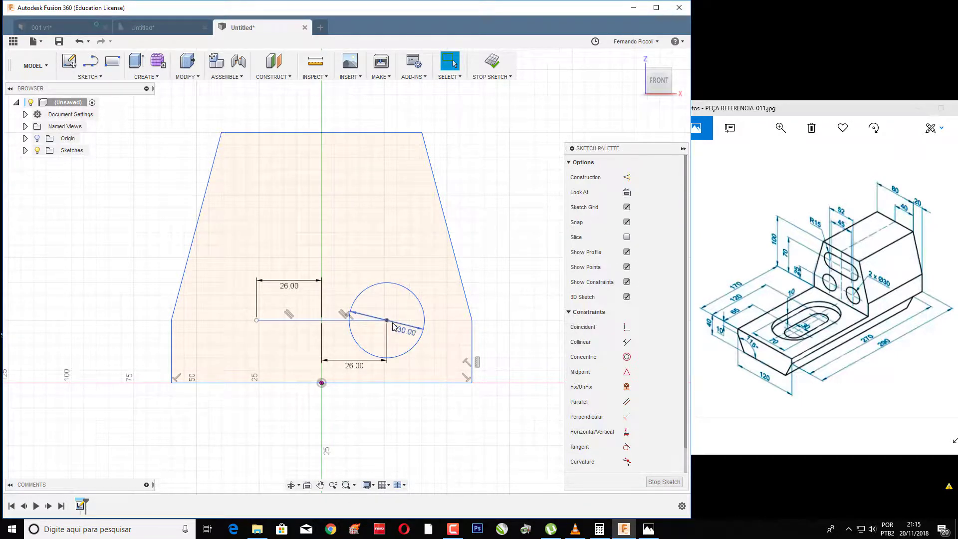
{"action": "key", "text": "c"}
{"action": "left_click", "coordinate": [256, 320]}
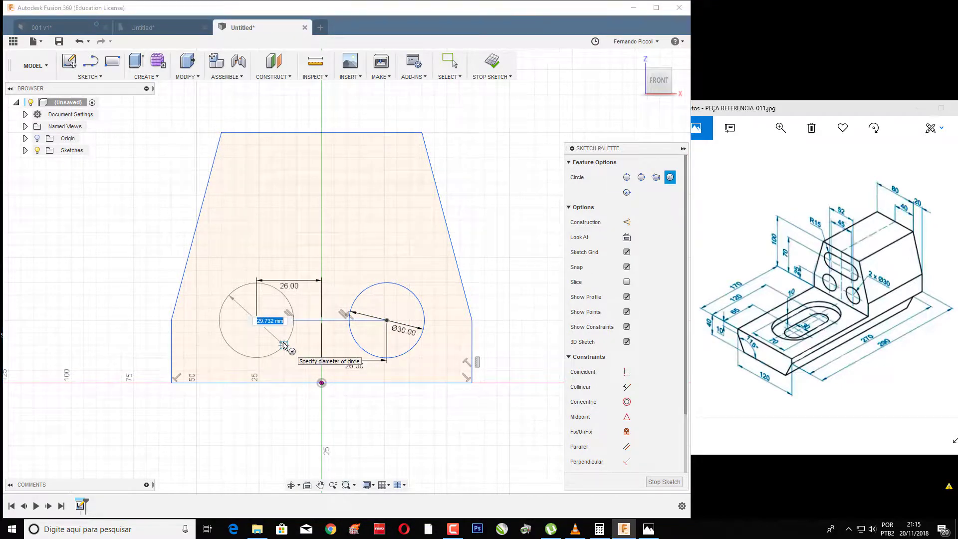
{"action": "type", "text": "30"}
{"action": "key", "text": "Return"}
{"action": "key", "text": "Escape"}
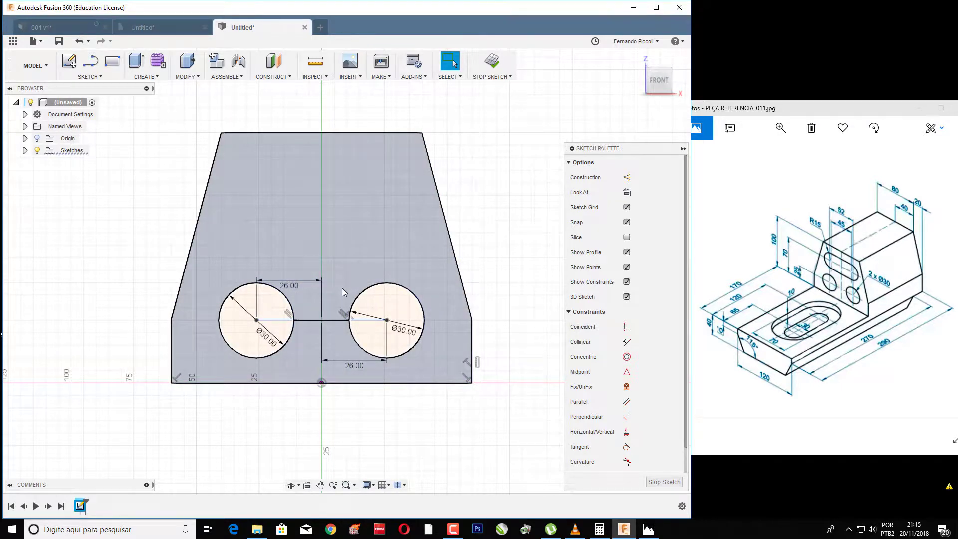
{"action": "left_click", "coordinate": [343, 289]}
Draw a 47 mm vertical line up from the centre point
{"action": "key", "text": "l"}
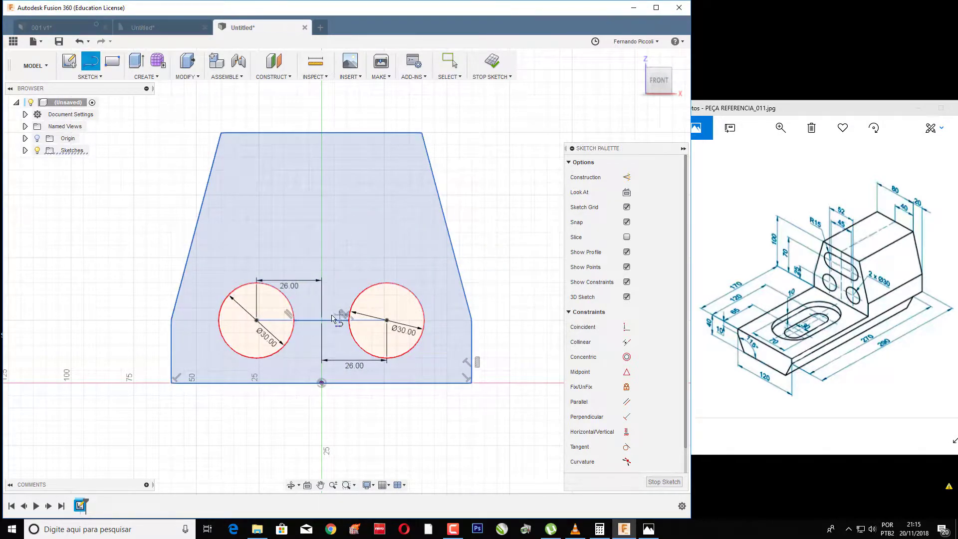
{"action": "left_click", "coordinate": [322, 320]}
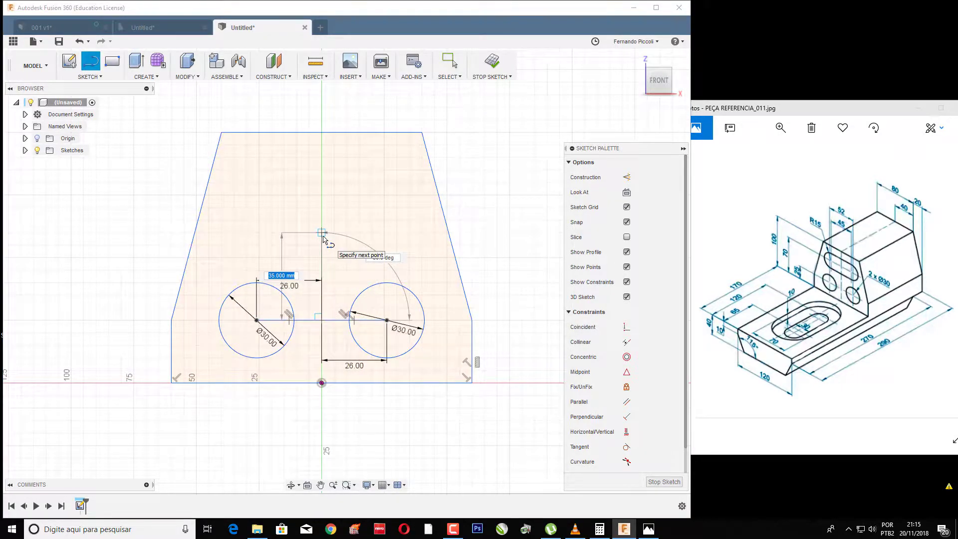
{"action": "type", "text": "47"}
{"action": "key", "text": "Return"}
{"action": "key", "text": "Escape"}
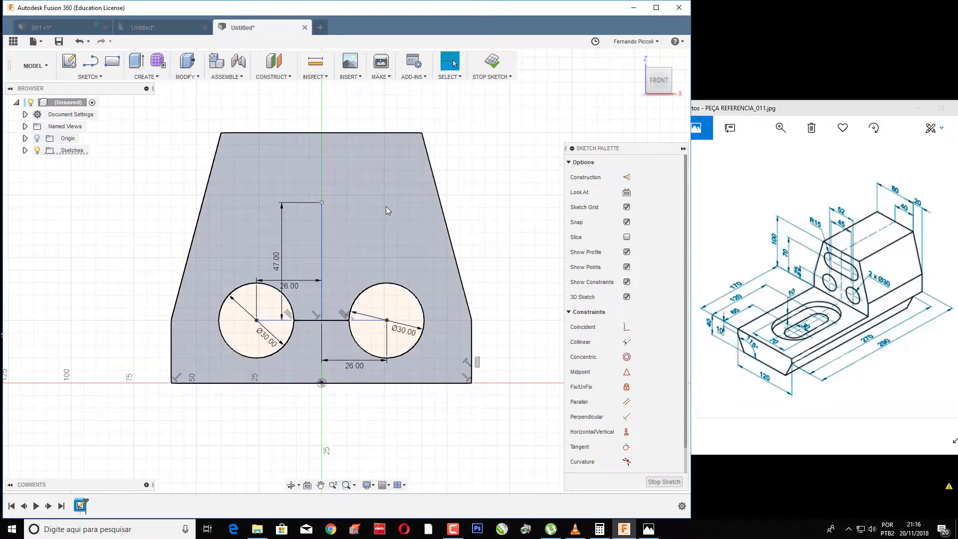
Draw 22.5 mm horizontal lines right and left from the top of the 47 mm line
{"action": "key", "text": "l"}
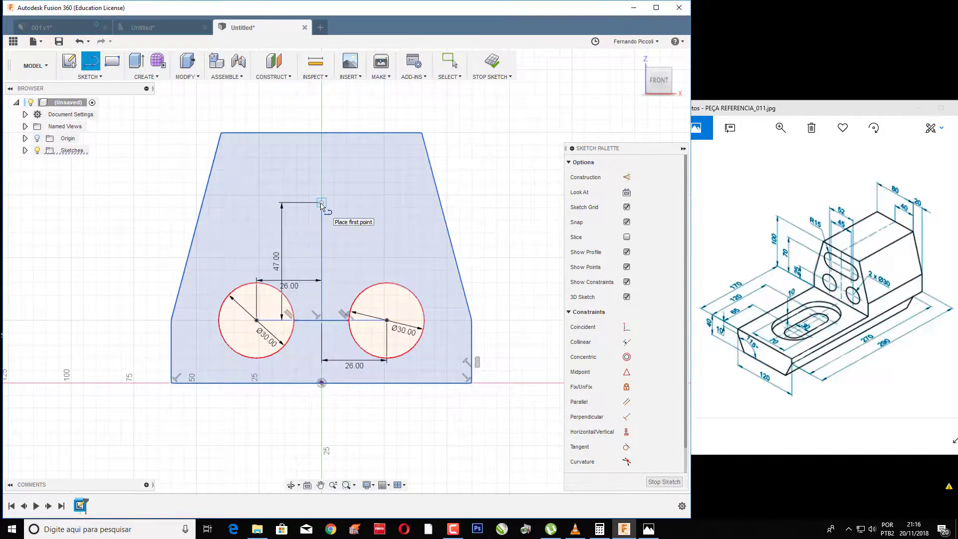
{"action": "type", "text": "22,5"}
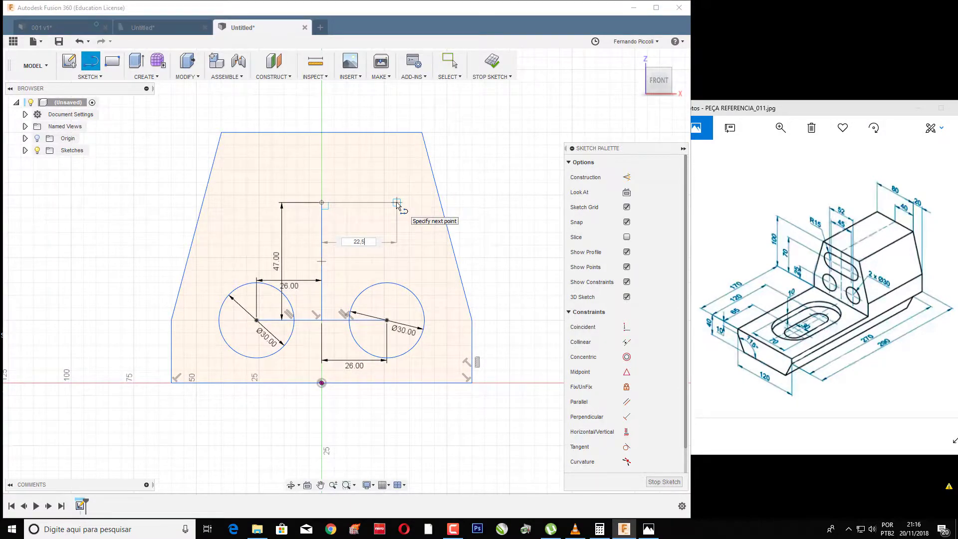
{"action": "key", "text": "Return"}
{"action": "key", "text": "Escape"}
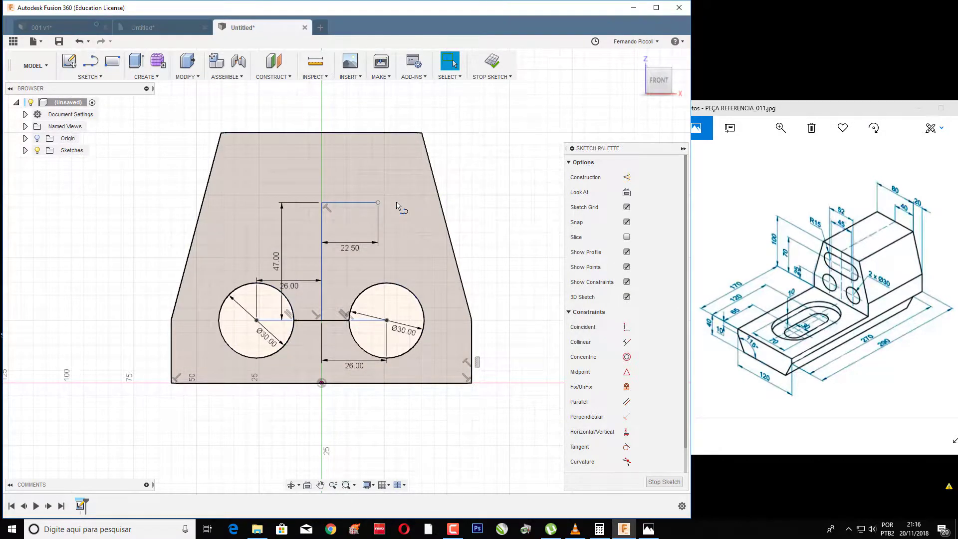
{"action": "key", "text": "l"}
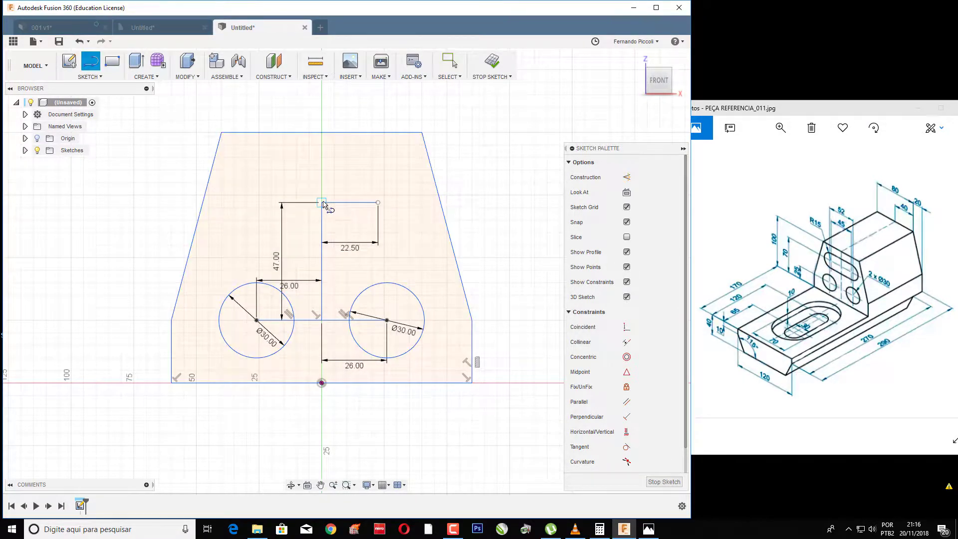
{"action": "left_click_drag", "start_coordinate": [322, 202], "coordinate": [265, 205]}
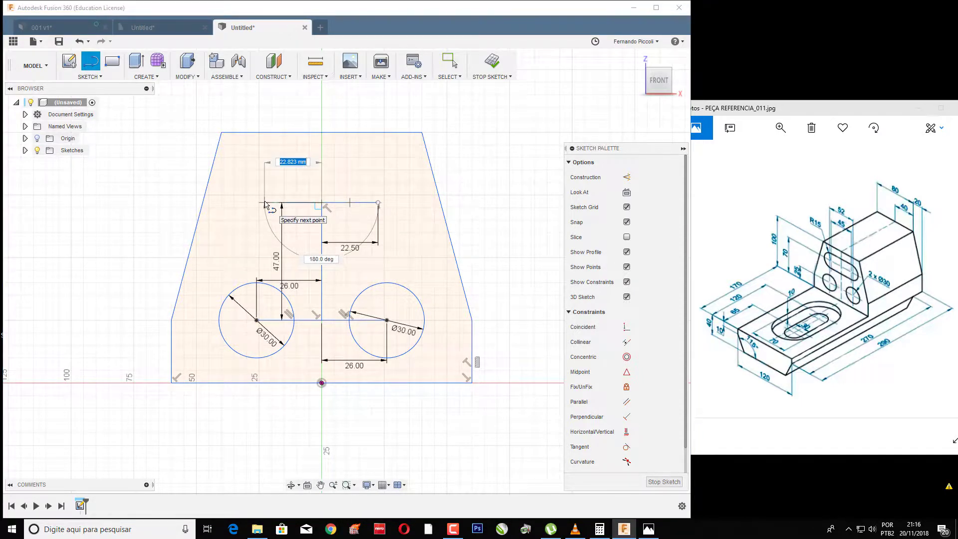
{"action": "type", "text": "22"}
{"action": "key", "text": "Return"}
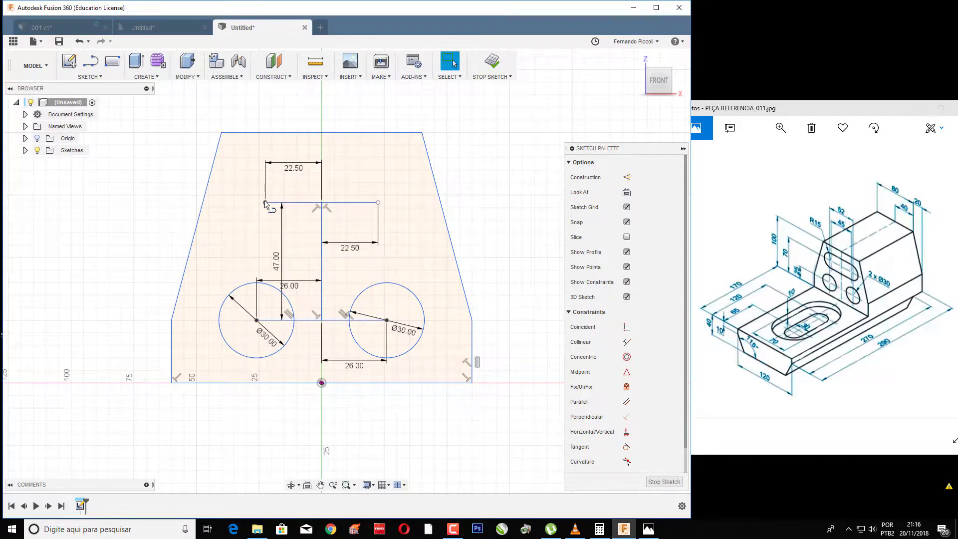
{"action": "key", "text": "Escape"}
{"action": "key", "text": "c"}
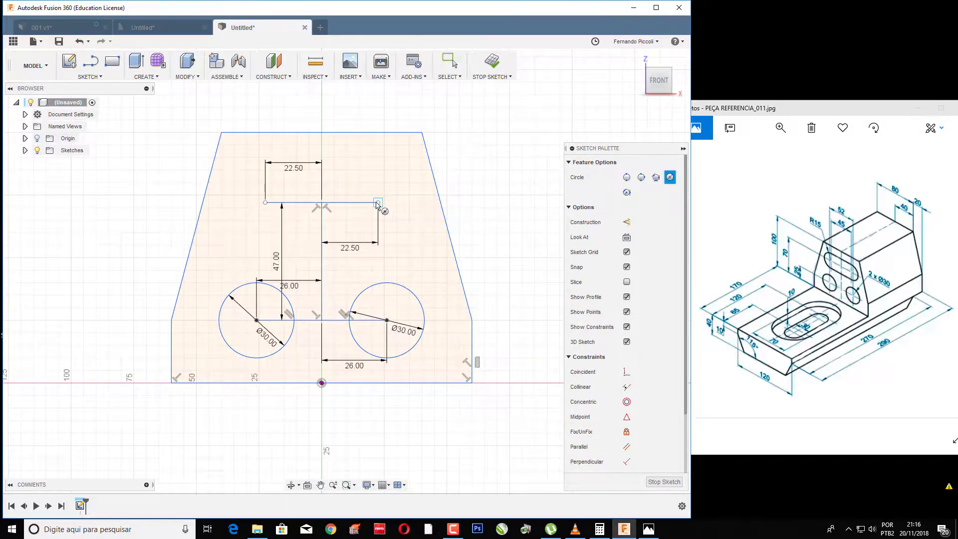
Place Ø30 mm circles on the right and left ends of the 22.5 mm lines
{"action": "left_click", "coordinate": [378, 203]}
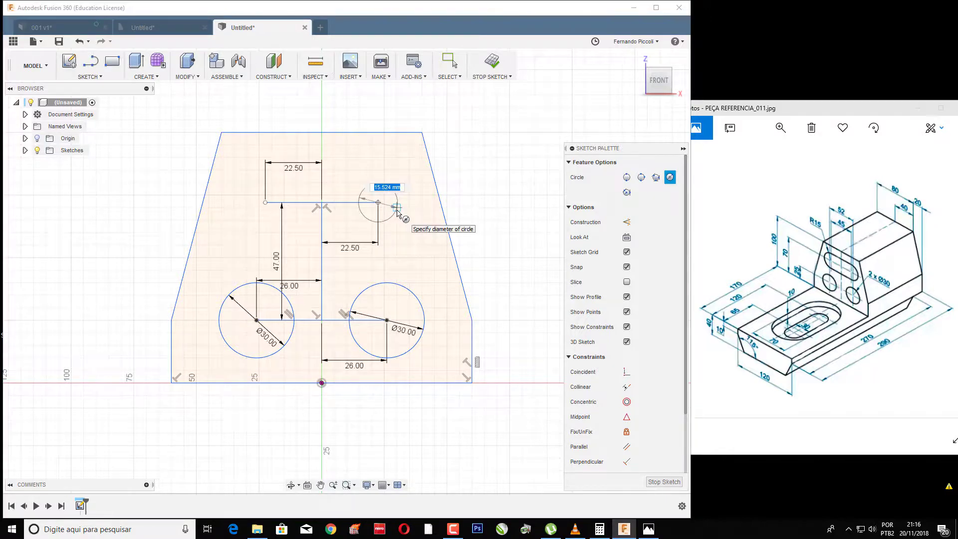
{"action": "type", "text": "30"}
{"action": "key", "text": "Return"}
{"action": "key", "text": "Escape"}
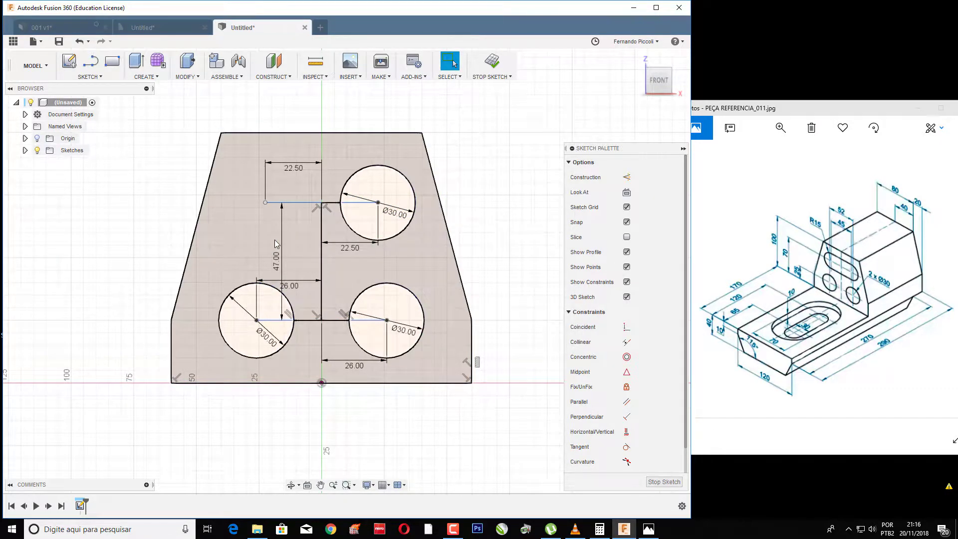
{"action": "key", "text": "c"}
{"action": "left_click", "coordinate": [265, 202]}
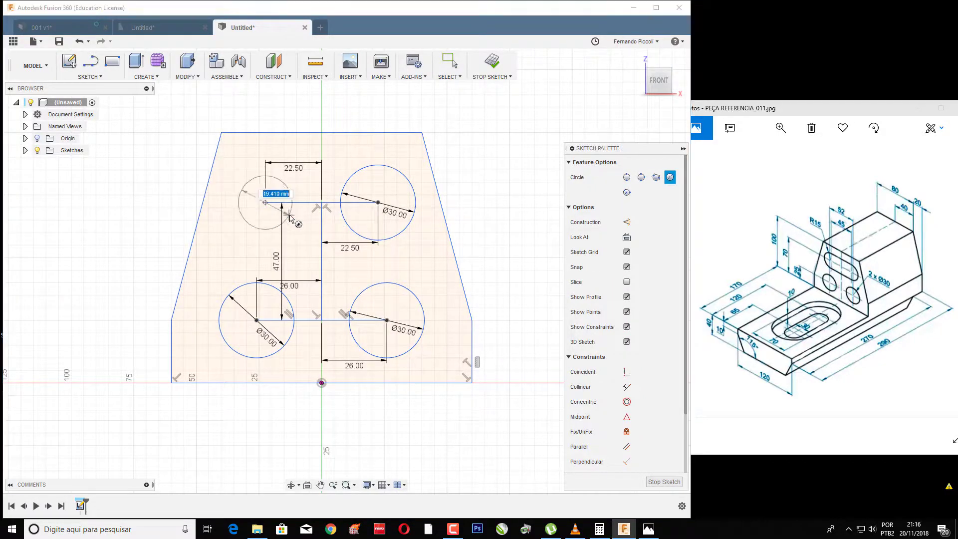
{"action": "type", "text": "30"}
{"action": "key", "text": "Return"}
{"action": "key", "text": "Escape"}
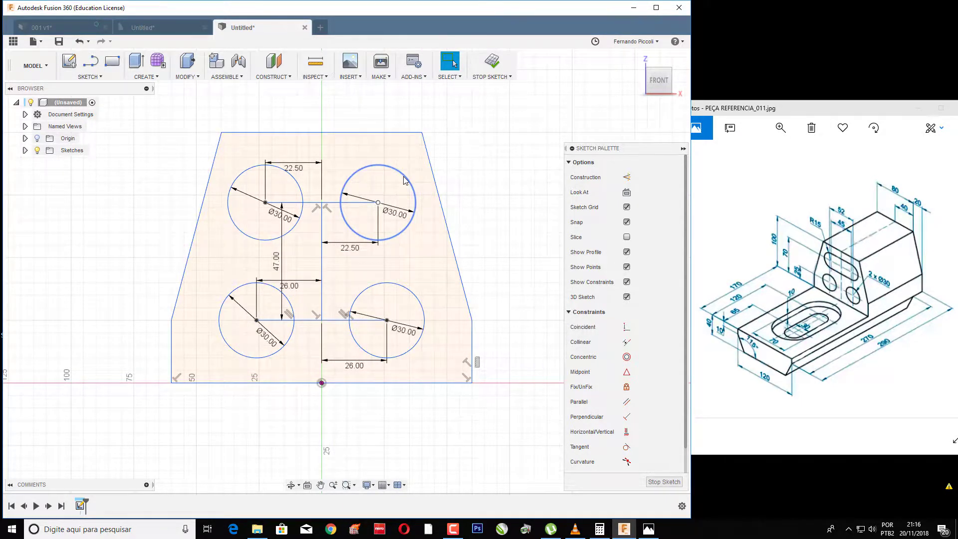
Draw two horizontal lines across the upper holes, one above them and one lower down
{"action": "key", "text": "l"}
{"action": "left_click", "coordinate": [239, 161]}
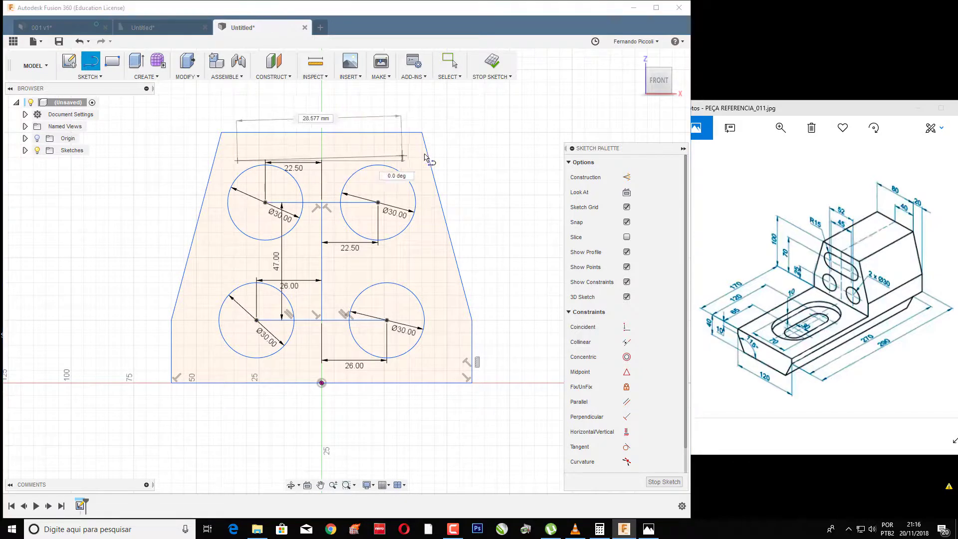
{"action": "left_click", "coordinate": [410, 160]}
{"action": "key", "text": "Escape"}
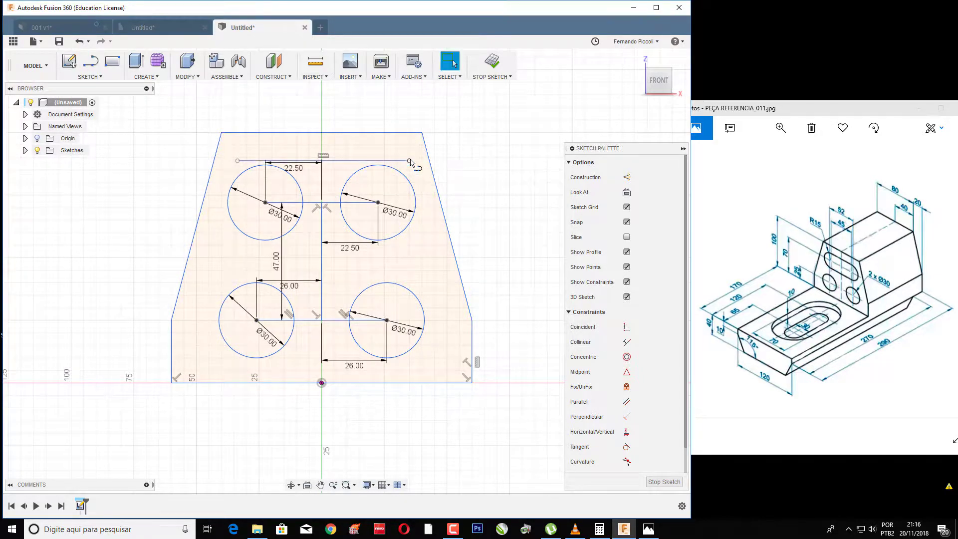
{"action": "key", "text": "l"}
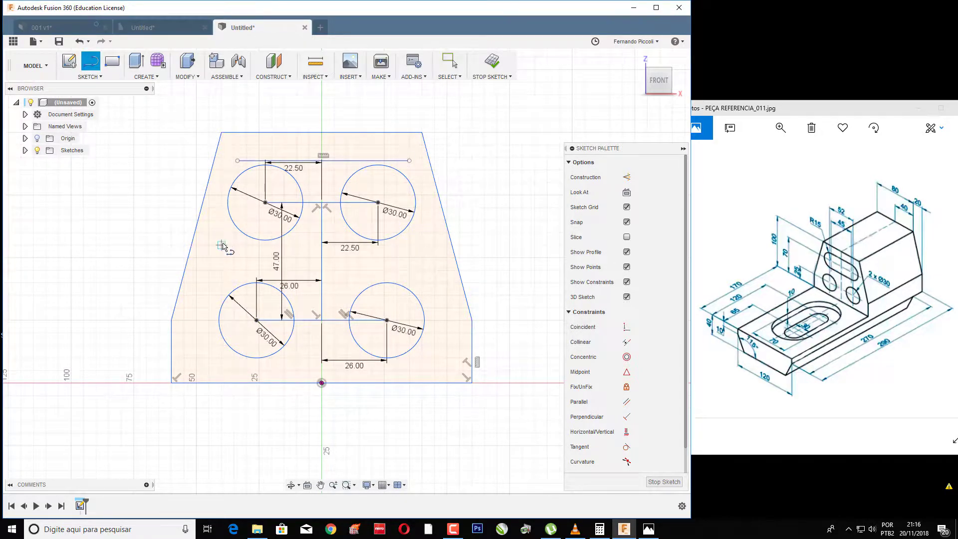
{"action": "left_click", "coordinate": [221, 245]}
{"action": "left_click", "coordinate": [425, 247]}
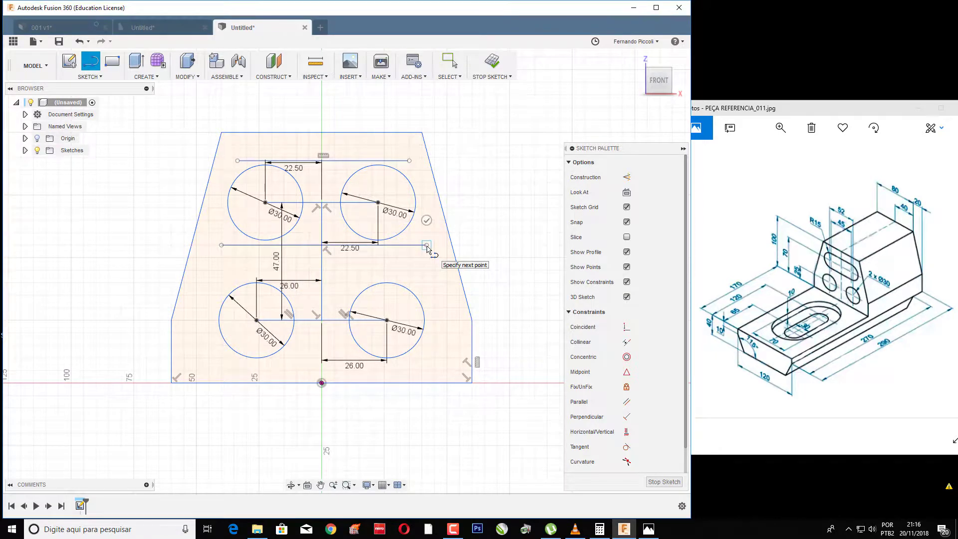
{"action": "key", "text": "Escape"}
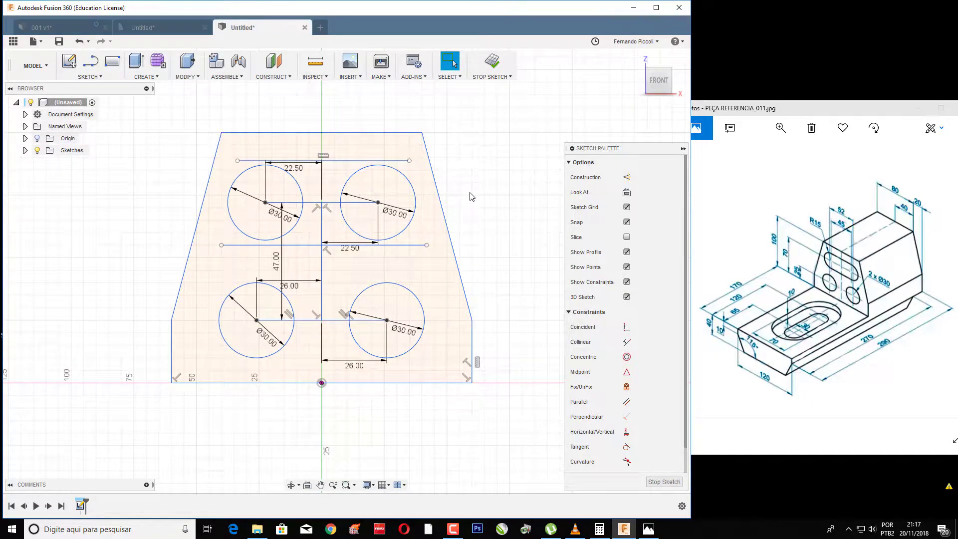
Fix the centres of both upper Ø30 holes in place
{"action": "key", "text": "l"}
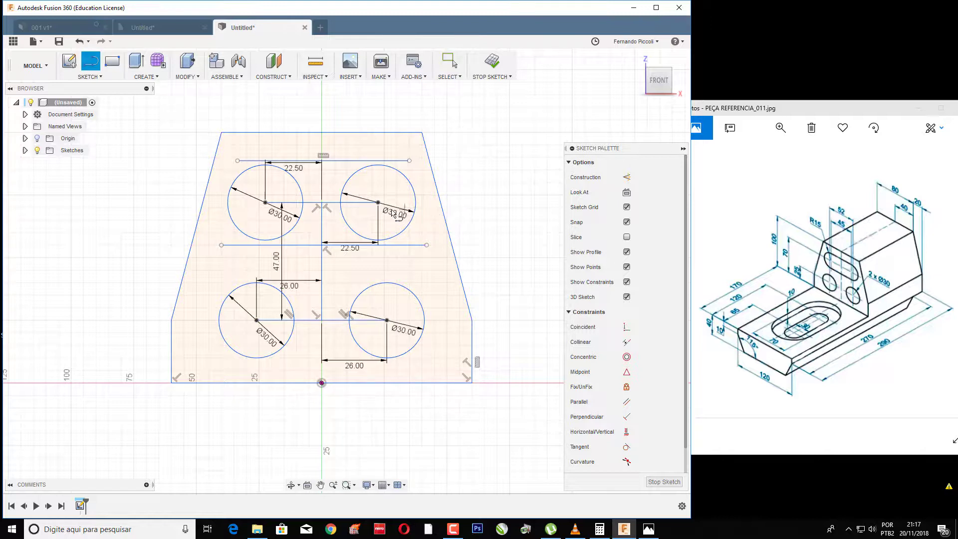
{"action": "left_click", "coordinate": [378, 202]}
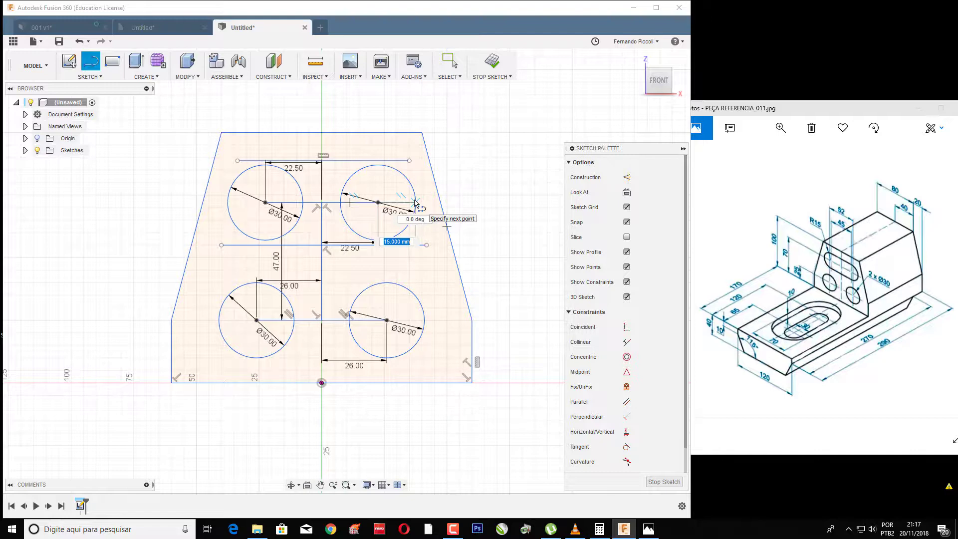
{"action": "key", "text": "Escape"}
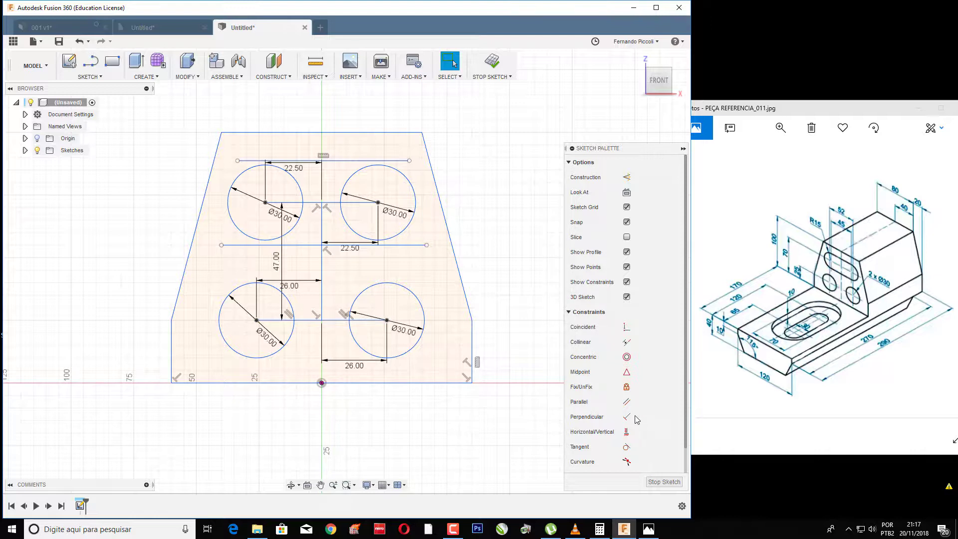
{"action": "left_click", "coordinate": [627, 387]}
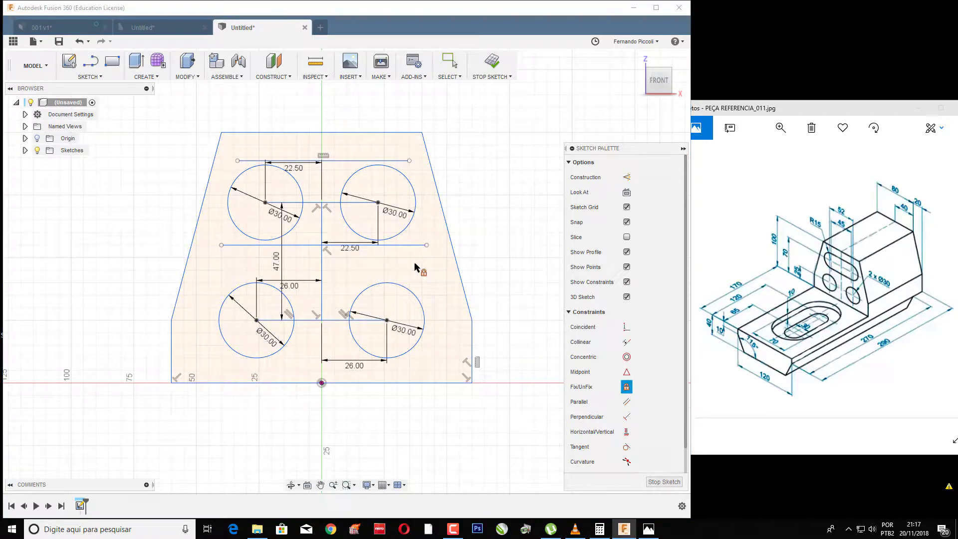
{"action": "left_click", "coordinate": [378, 202]}
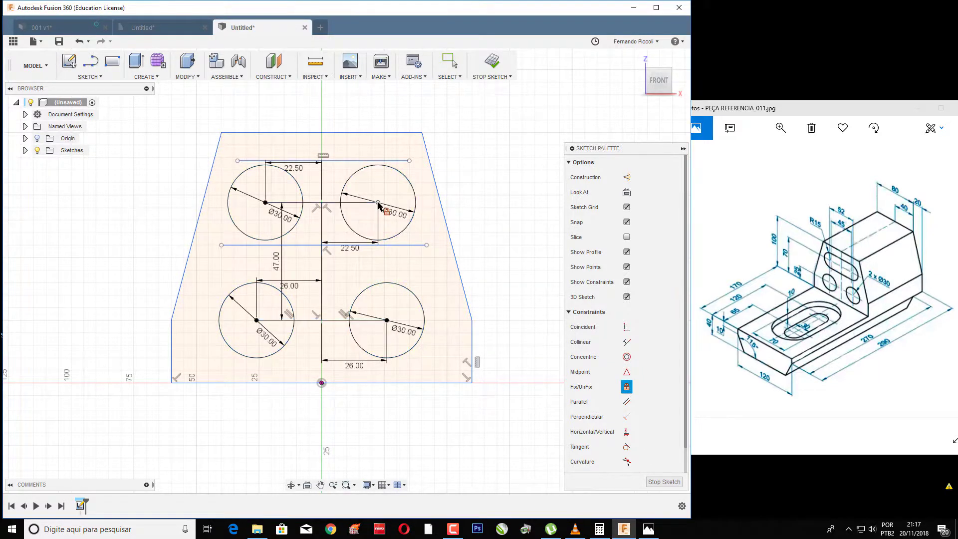
{"action": "left_click", "coordinate": [265, 203]}
{"action": "key", "text": "Escape"}
Make the top line tangent to the right hole and the lower line tangent to the left hole
{"action": "left_click", "coordinate": [627, 446]}
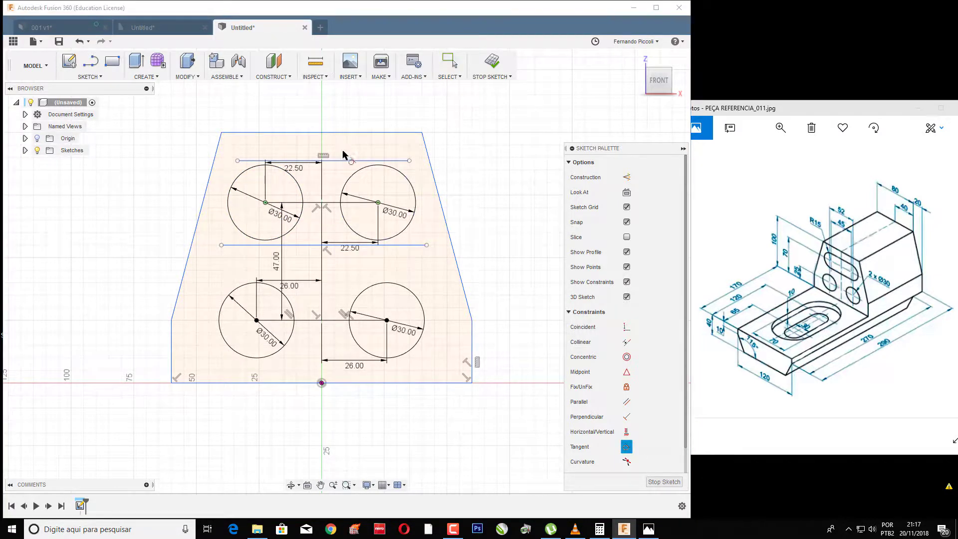
{"action": "left_click", "coordinate": [348, 160]}
{"action": "left_click", "coordinate": [349, 175]}
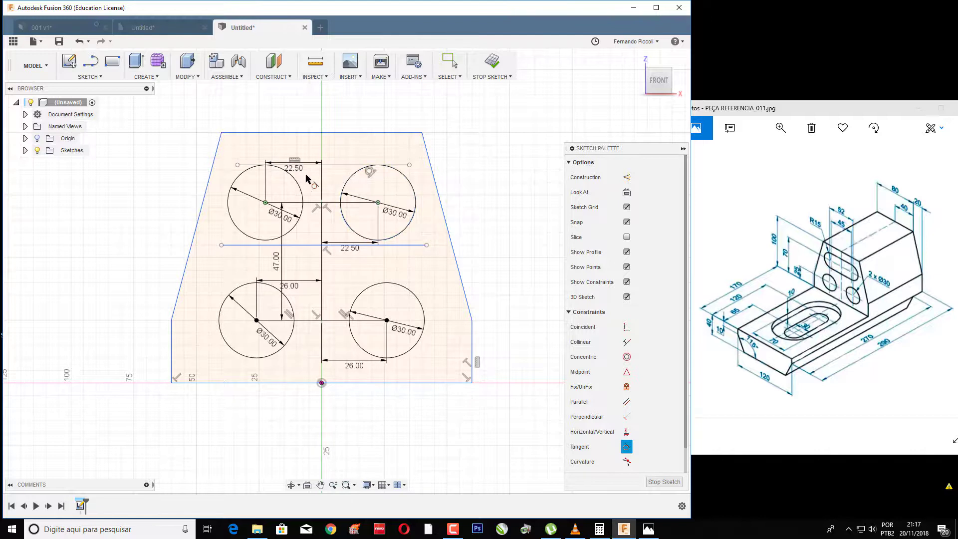
{"action": "left_click", "coordinate": [245, 178]}
{"action": "left_click", "coordinate": [243, 237]}
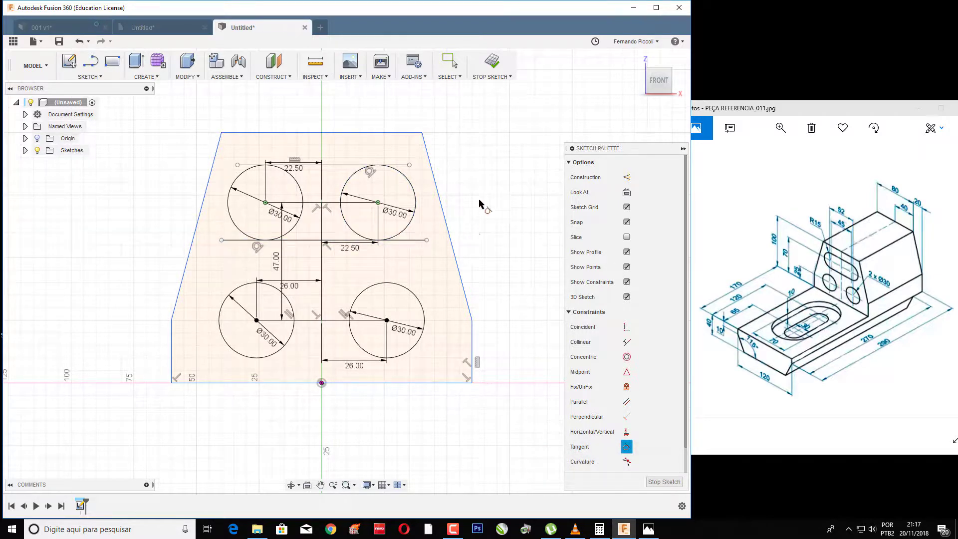
{"action": "key", "text": "Escape"}
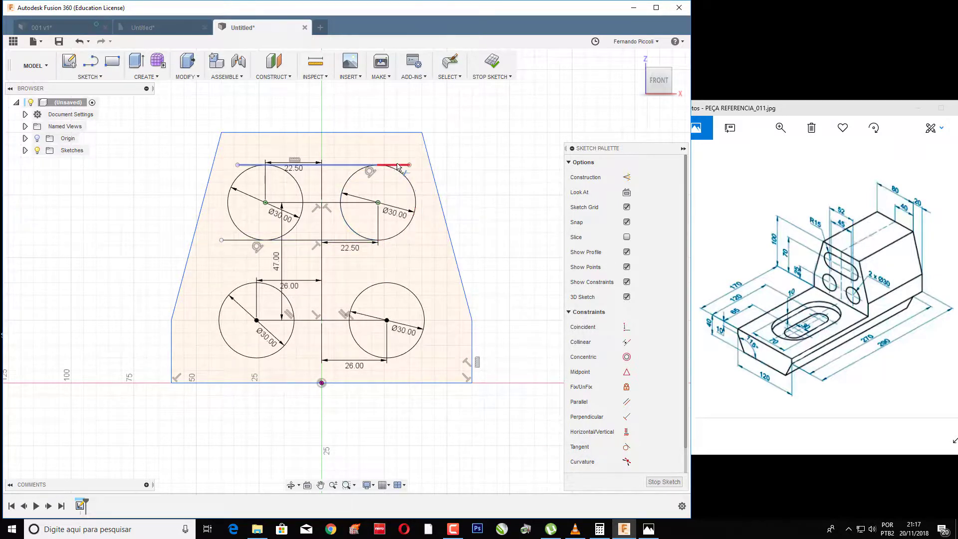
Trim the line overhangs and the inner arcs of both upper holes into a slot outline
{"action": "left_click", "coordinate": [243, 165]}
{"action": "left_click", "coordinate": [229, 243]}
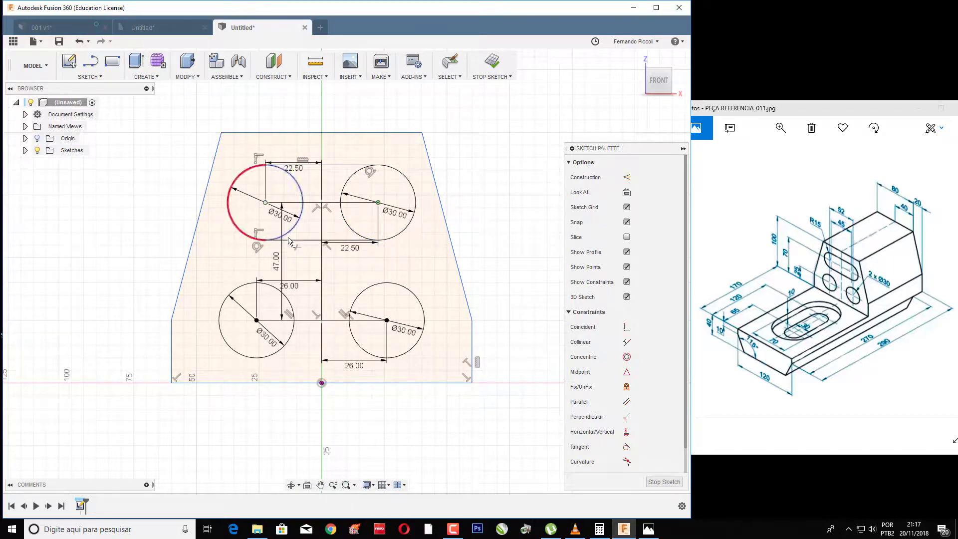
{"action": "left_click", "coordinate": [288, 176]}
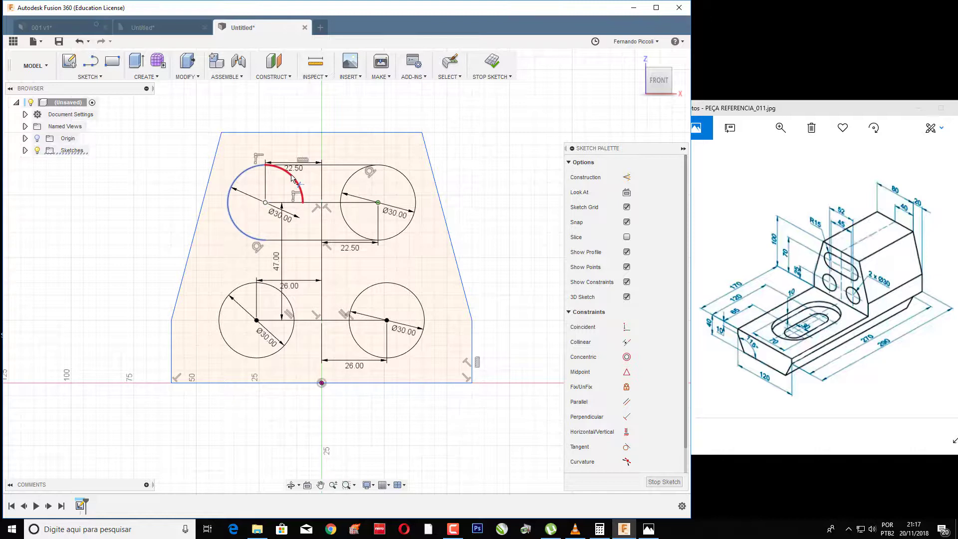
{"action": "left_click", "coordinate": [291, 181]}
{"action": "left_click", "coordinate": [346, 202]}
{"action": "key", "text": "ctrl+z"}
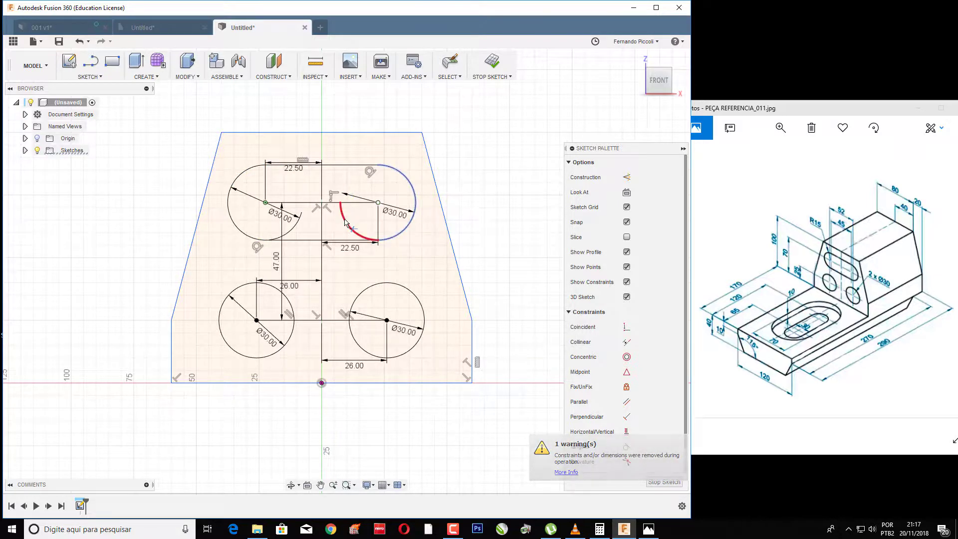
{"action": "left_click", "coordinate": [348, 226]}
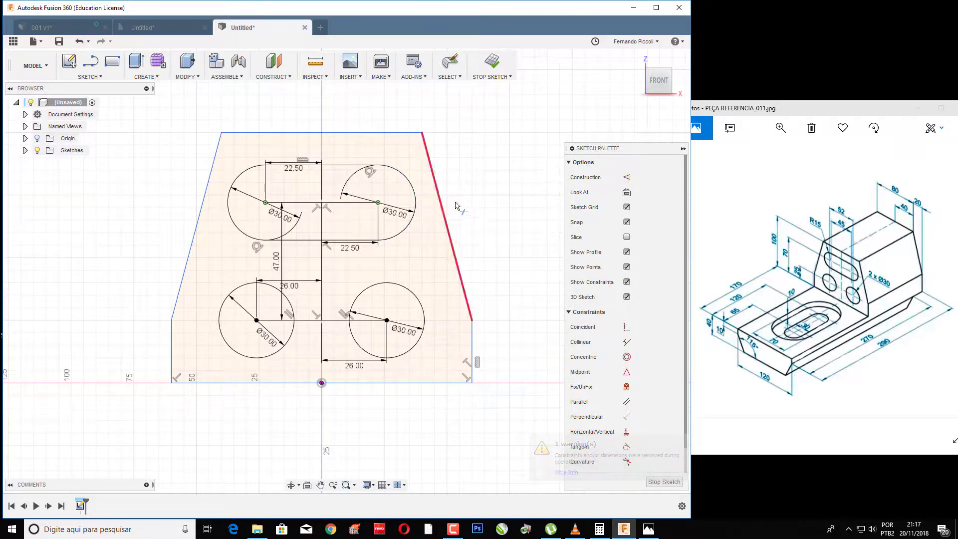
{"action": "key", "text": "Escape"}
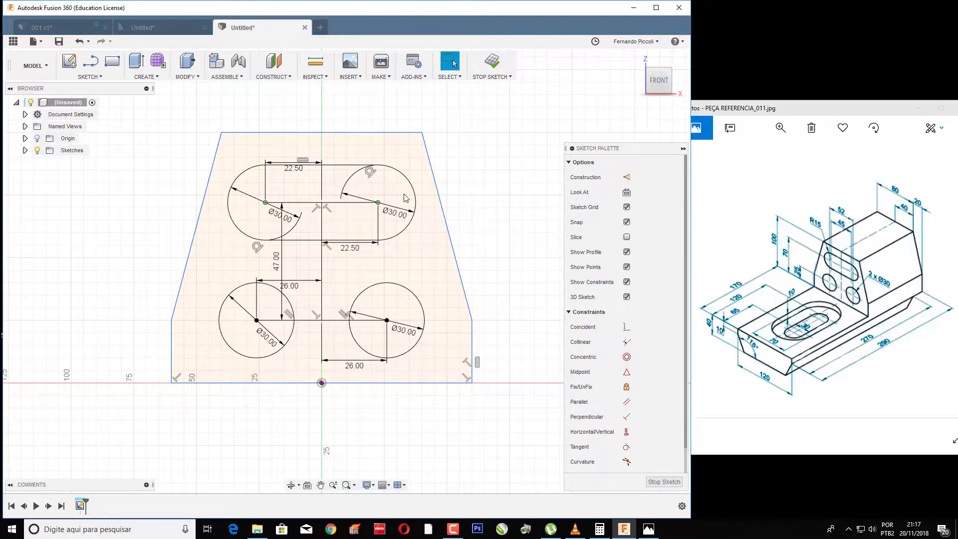
Delete the leftover middle line and the 22.50, Ø30 and 47.00 dimensions
{"action": "left_click", "coordinate": [352, 204]}
{"action": "key", "text": "Delete"}
{"action": "left_click", "coordinate": [322, 190]}
{"action": "key", "text": "Delete"}
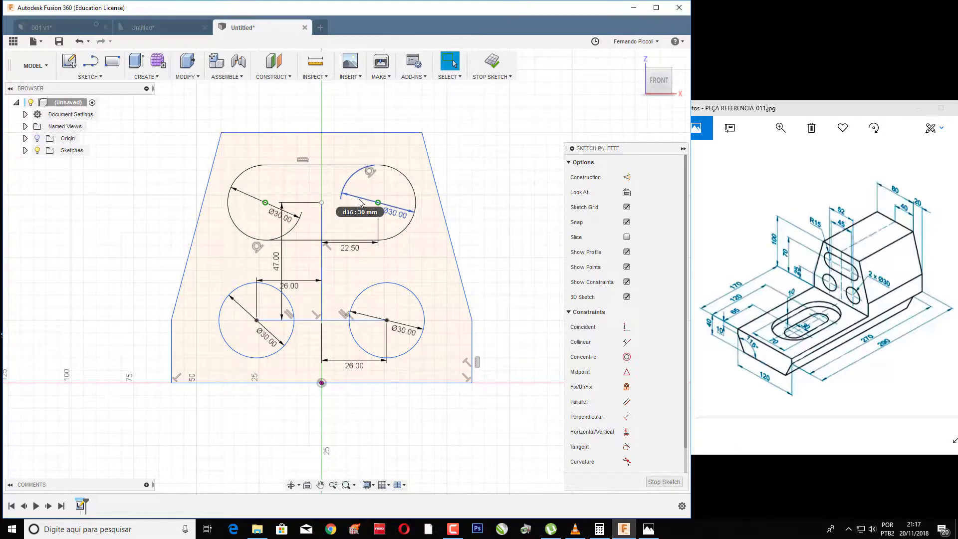
{"action": "key", "text": "Delete"}
{"action": "left_click", "coordinate": [283, 223]}
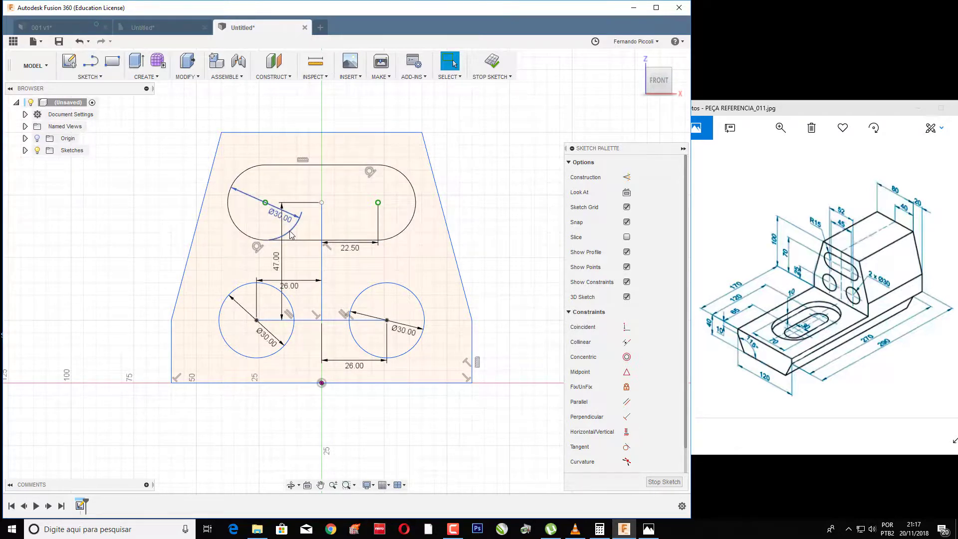
{"action": "key", "text": "Delete"}
{"action": "key", "text": "Delete"}
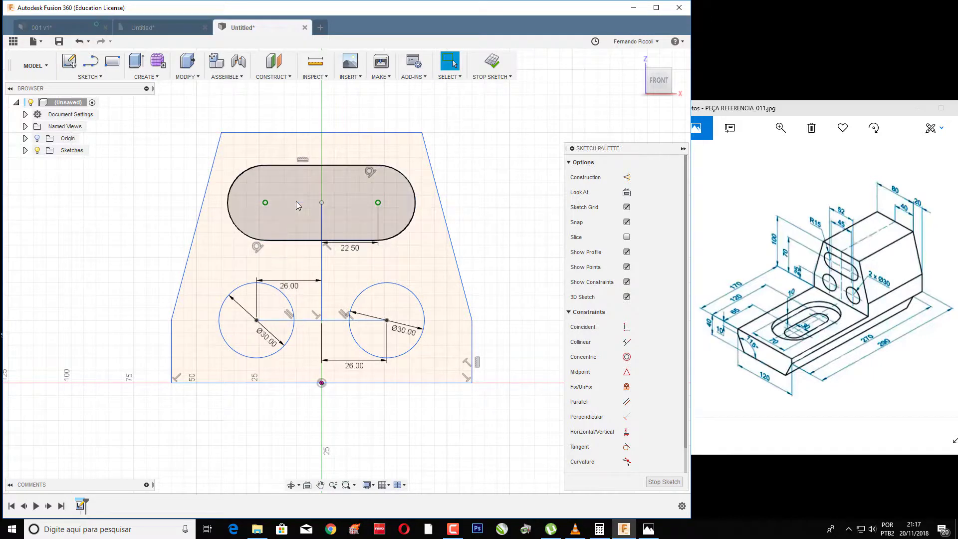
{"action": "left_click", "coordinate": [353, 251]}
{"action": "key", "text": "Delete"}
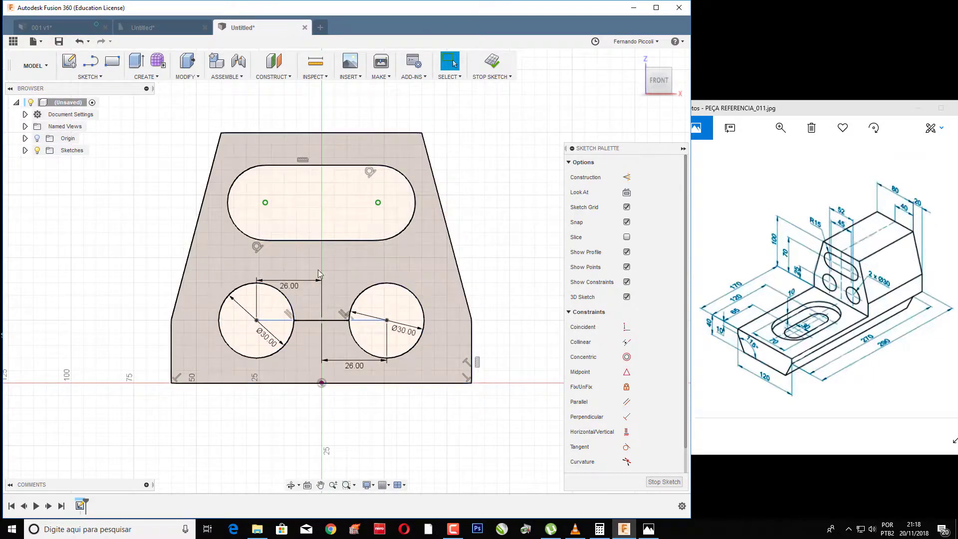
Delete the upper 26.00 dimension and the connecting line, then finish the sketch
{"action": "left_click", "coordinate": [306, 280]}
{"action": "key", "text": "Delete"}
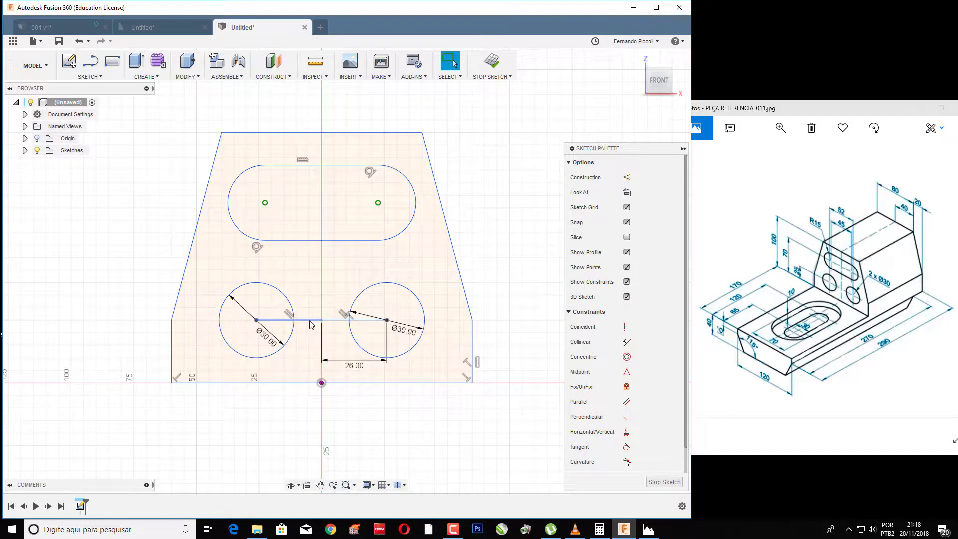
{"action": "left_click", "coordinate": [278, 320]}
{"action": "key", "text": "Delete"}
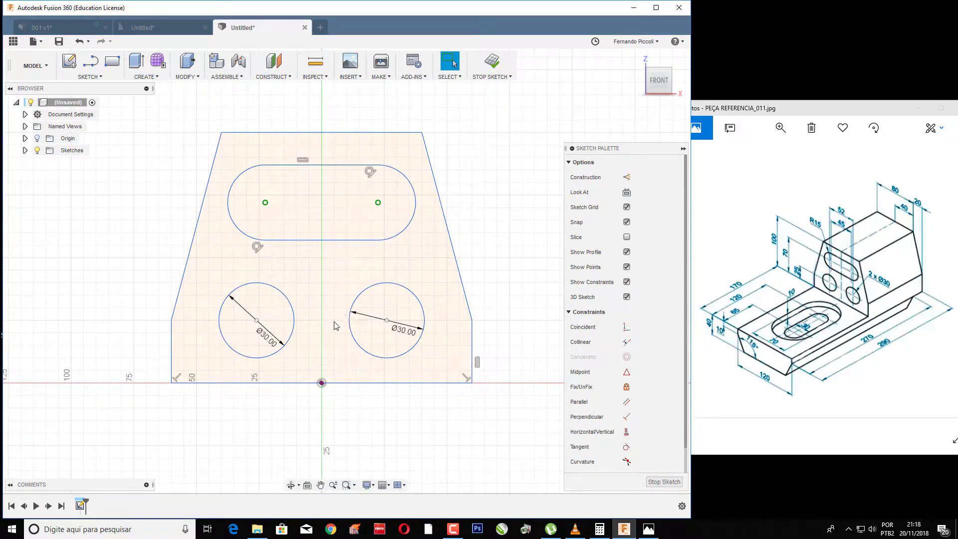
{"action": "left_click", "coordinate": [501, 70]}
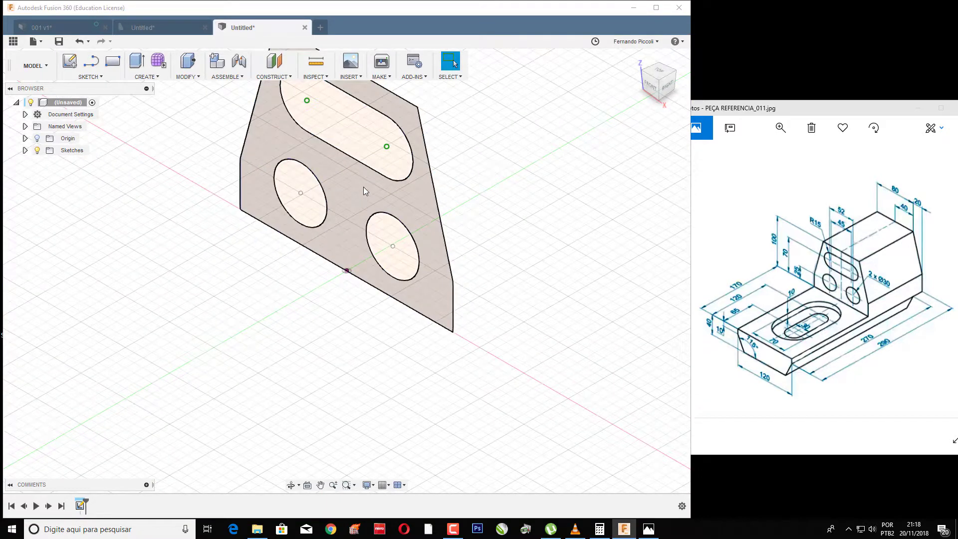
{"action": "left_click", "coordinate": [364, 188]}
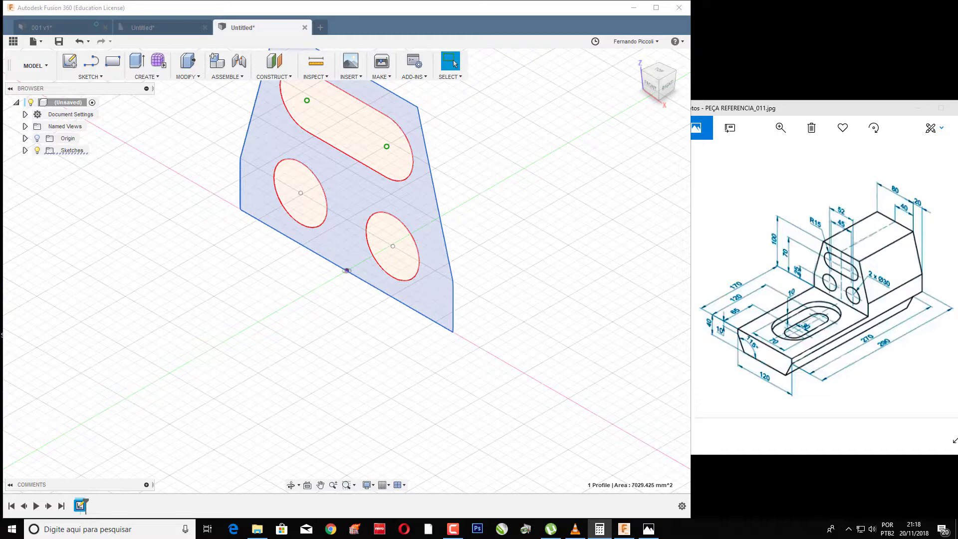
Extrude the plate profile 55 mm into a solid block, then orbit so the holes face right
{"action": "middle_click_drag", "start_coordinate": [378, 242], "coordinate": [369, 331]}
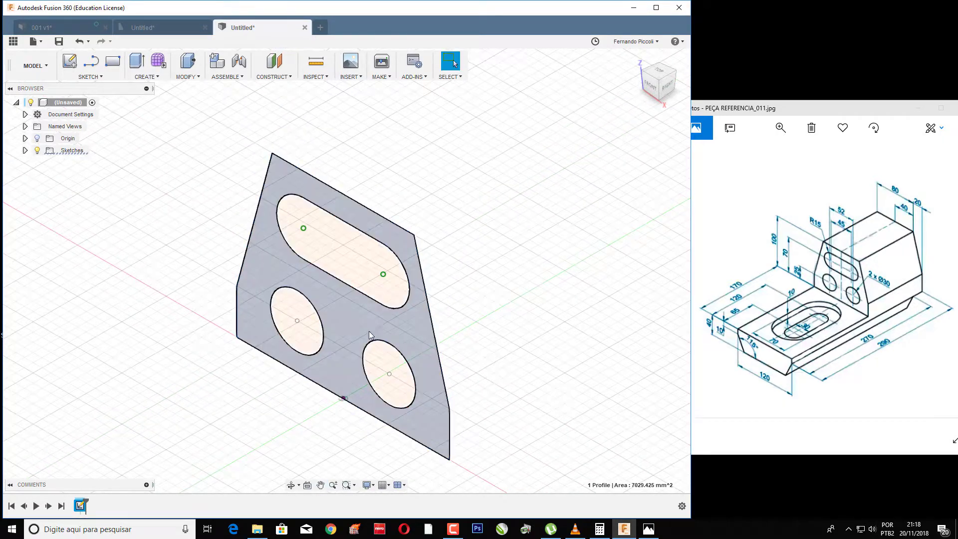
{"action": "right_click", "coordinate": [356, 334]}
{"action": "left_click", "coordinate": [356, 373]}
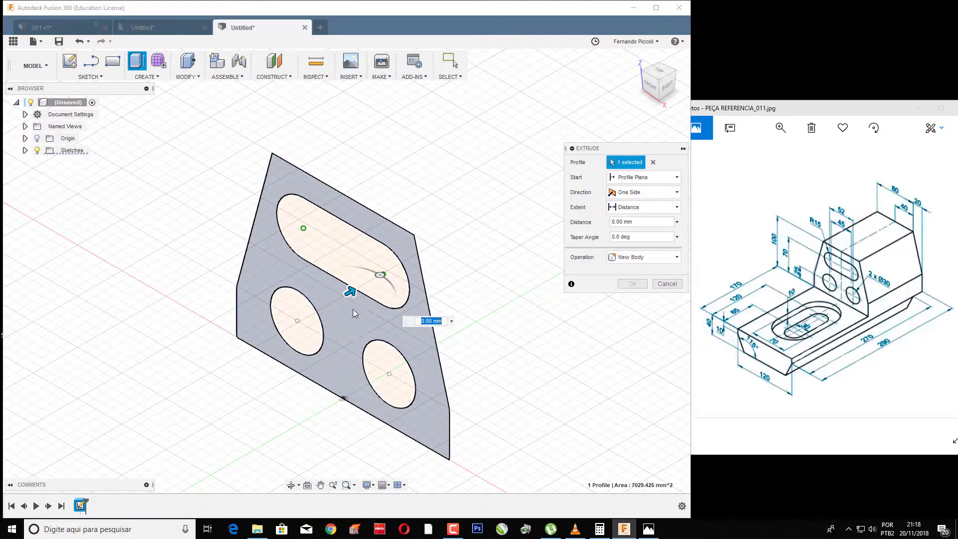
{"action": "left_click_drag", "start_coordinate": [347, 294], "coordinate": [447, 256]}
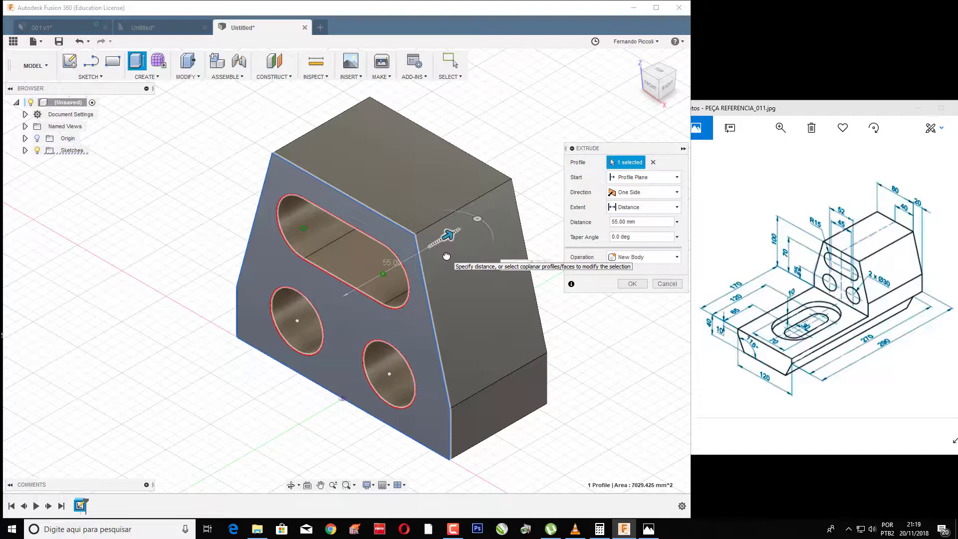
{"action": "key", "text": "Return"}
{"action": "middle_click_drag", "start_coordinate": [567, 374], "coordinate": [497, 338]}
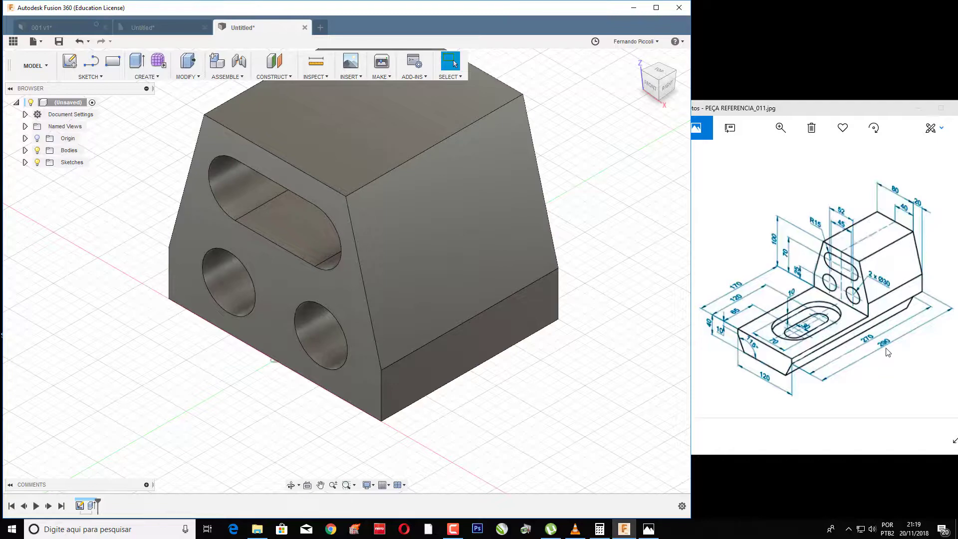
{"action": "mouse_move", "coordinate": [612, 333]}
{"action": "middle_mouse_down", "text": "shift"}
{"action": "mouse_move", "coordinate": [517, 320]}
{"action": "mouse_move", "coordinate": [524, 300]}
{"action": "mouse_move", "coordinate": [567, 310]}
{"action": "mouse_move", "coordinate": [659, 304]}
{"action": "mouse_move", "coordinate": [609, 304]}
{"action": "mouse_move", "coordinate": [609, 295]}
{"action": "mouse_move", "coordinate": [627, 289]}
{"action": "mouse_move", "coordinate": [676, 306]}
{"action": "mouse_move", "coordinate": [686, 304]}
{"action": "mouse_move", "coordinate": [680, 290]}
{"action": "mouse_move", "coordinate": [696, 310]}
{"action": "mouse_move", "coordinate": [669, 314]}
{"action": "mouse_move", "coordinate": [774, 303]}
{"action": "mouse_move", "coordinate": [823, 336]}
{"action": "middle_mouse_up", "text": "shift"}
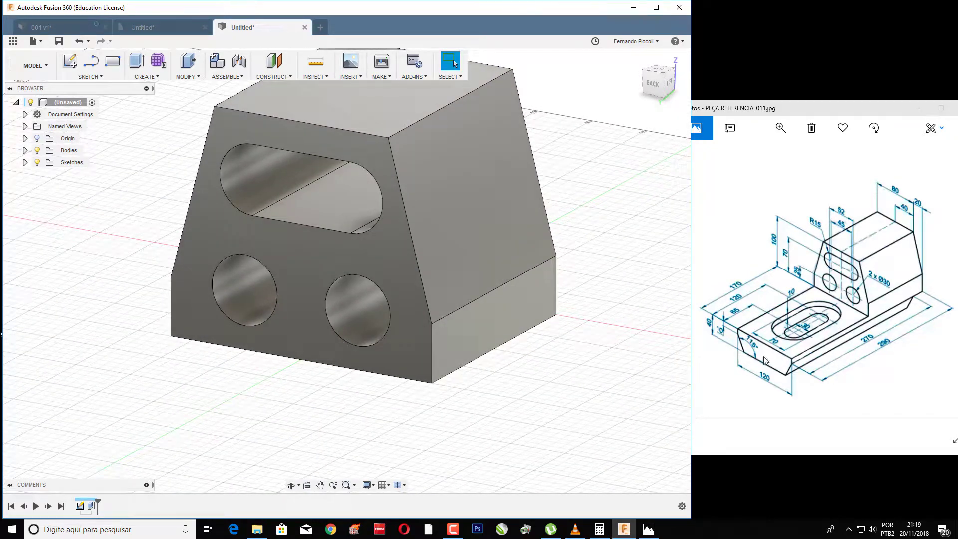
Sketch on the block's front face and draw a 10 mm line from the lower-right corner
{"action": "left_click", "coordinate": [418, 318]}
{"action": "key", "text": "s"}
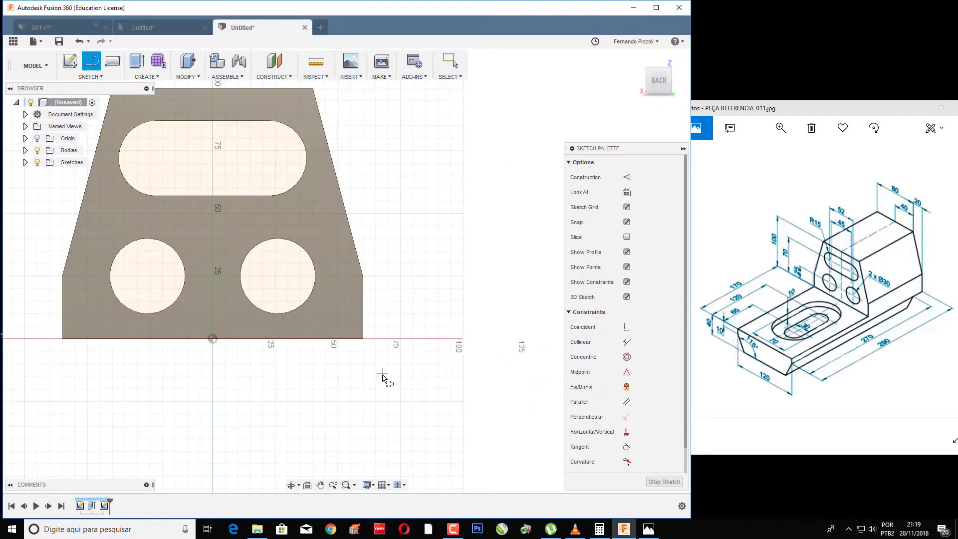
{"action": "middle_click_drag", "start_coordinate": [385, 379], "coordinate": [462, 310]}
{"action": "key", "text": "l"}
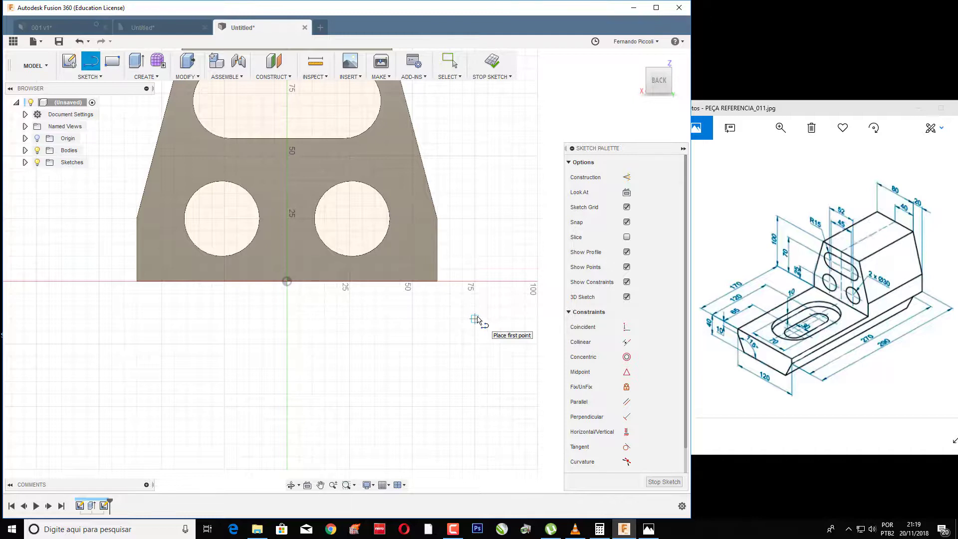
{"action": "left_click", "coordinate": [439, 283]}
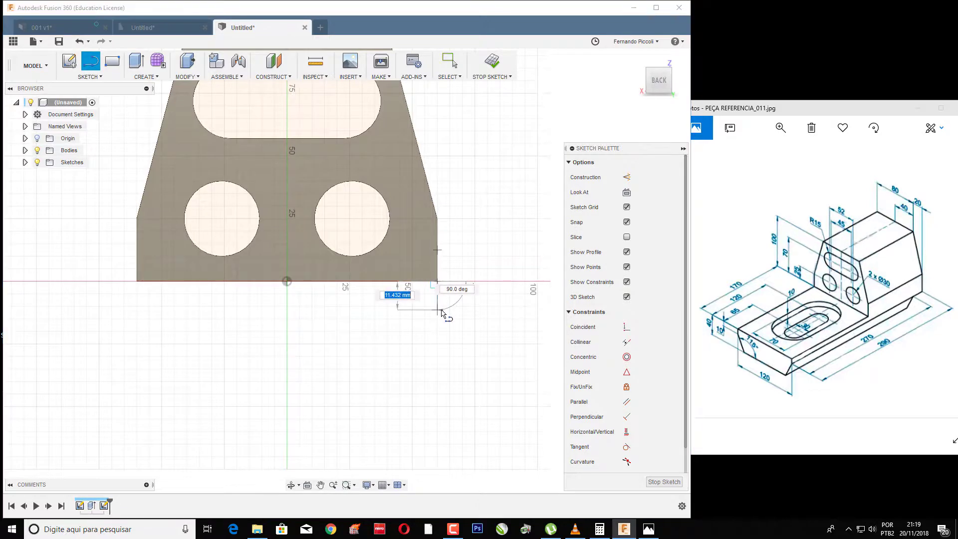
{"action": "type", "text": "1"}
{"action": "key", "text": "Tab"}
{"action": "key", "text": "Tab"}
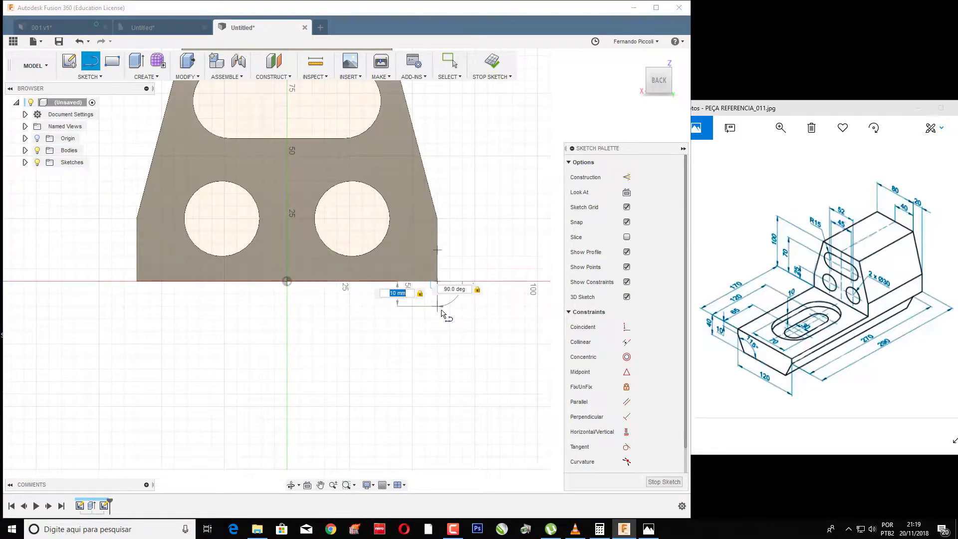
{"action": "key", "text": "Return"}
{"action": "key", "text": "Escape"}
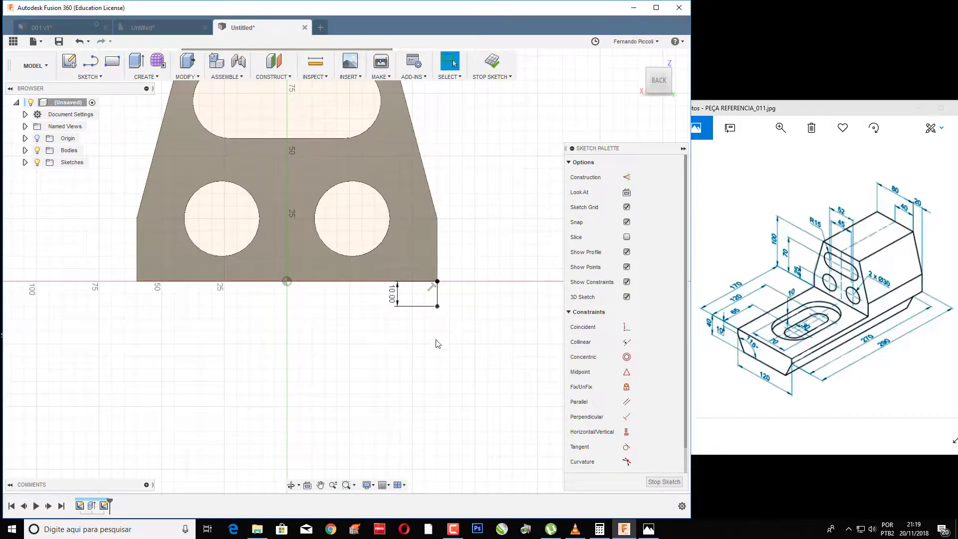
Draw a 10 mm vertical line down from the profile's lower-left corner
{"action": "middle_click_drag", "start_coordinate": [437, 338], "coordinate": [461, 364]}
{"action": "key", "text": "l"}
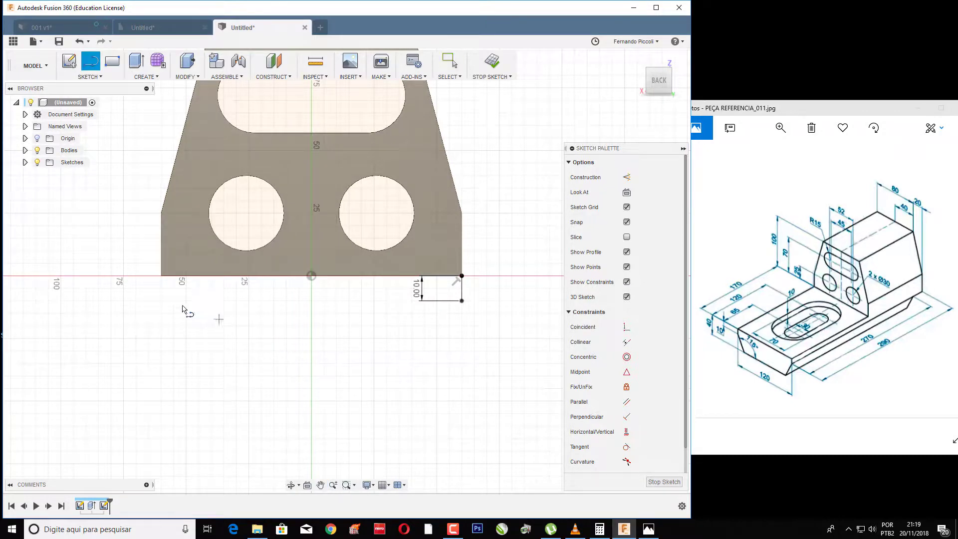
{"action": "left_click", "coordinate": [161, 276]}
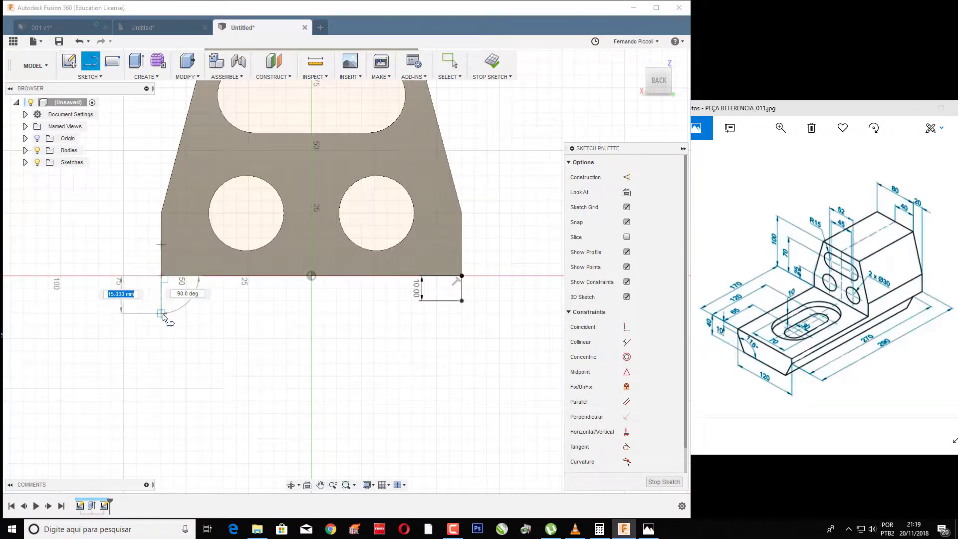
{"action": "type", "text": "10"}
{"action": "key", "text": "Return"}
{"action": "key", "text": "Escape"}
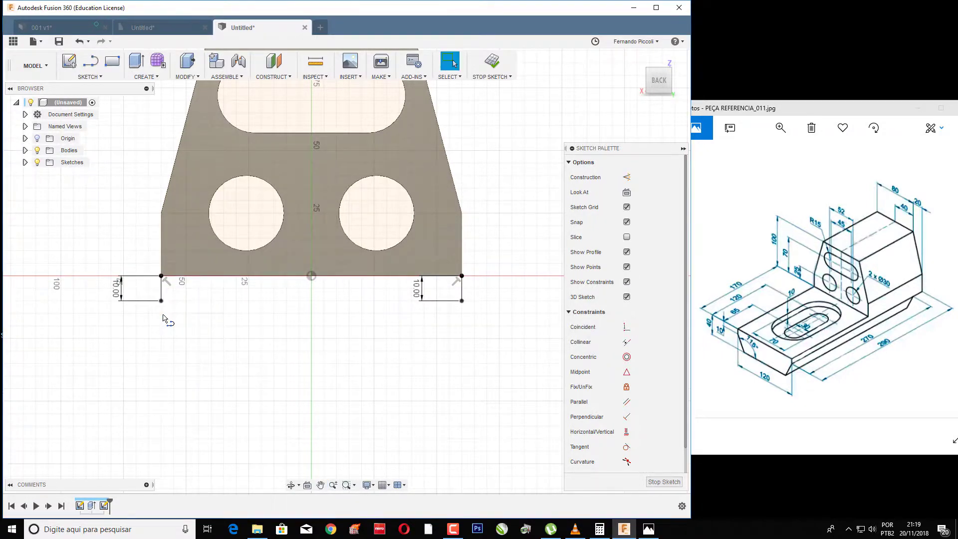
{"action": "middle_click_drag", "start_coordinate": [436, 397], "coordinate": [420, 388]}
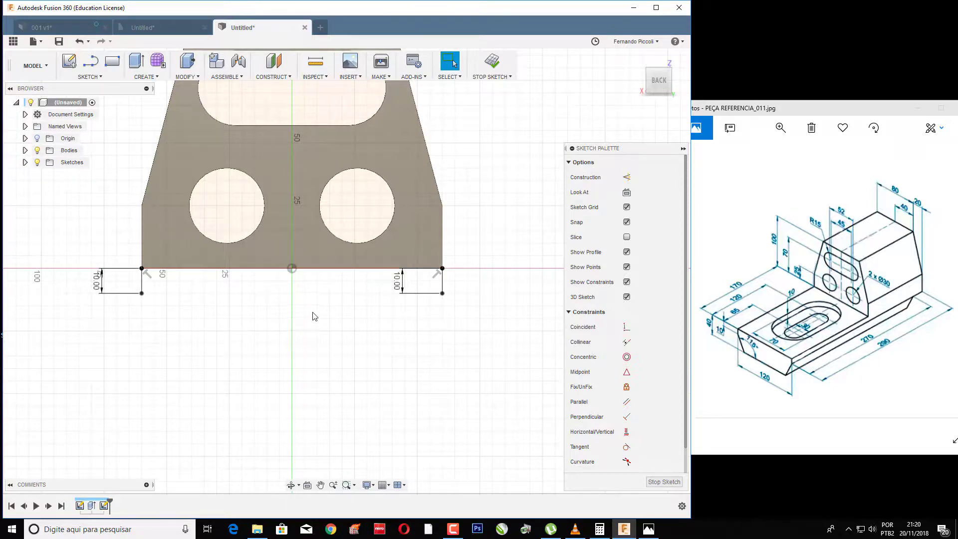
Draw a 40 mm vertical line from the origin and a long horizontal line across its bottom end
{"action": "key", "text": "l"}
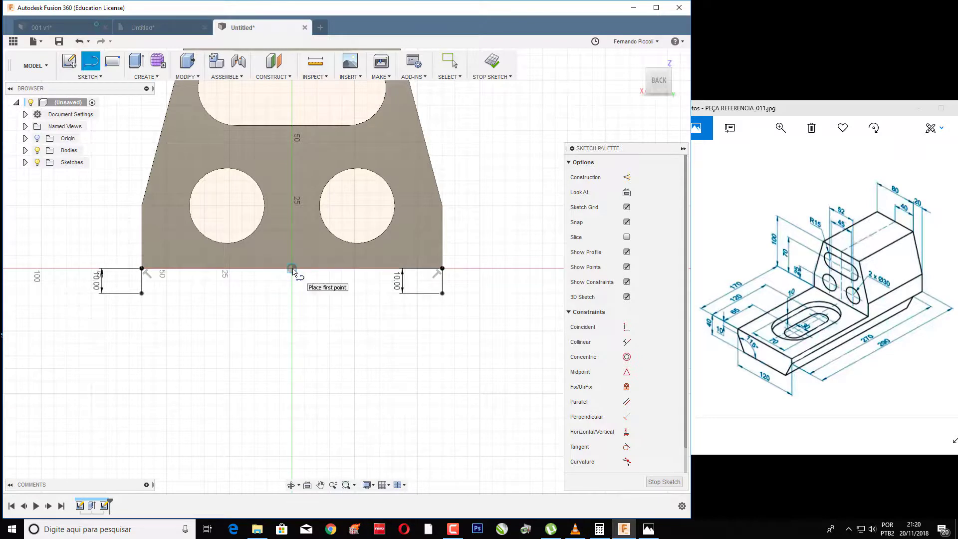
{"action": "left_click", "coordinate": [292, 269]}
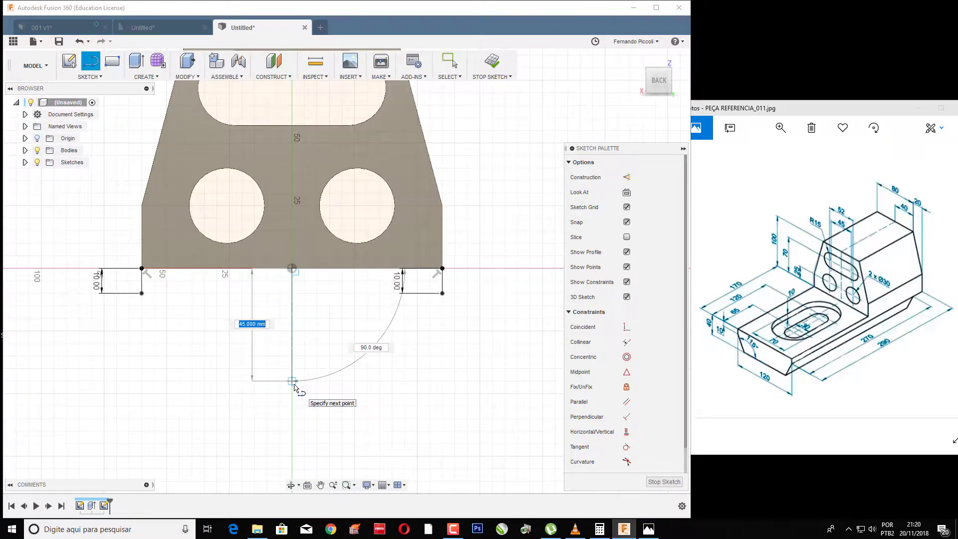
{"action": "key", "text": "Return"}
{"action": "key", "text": "Escape"}
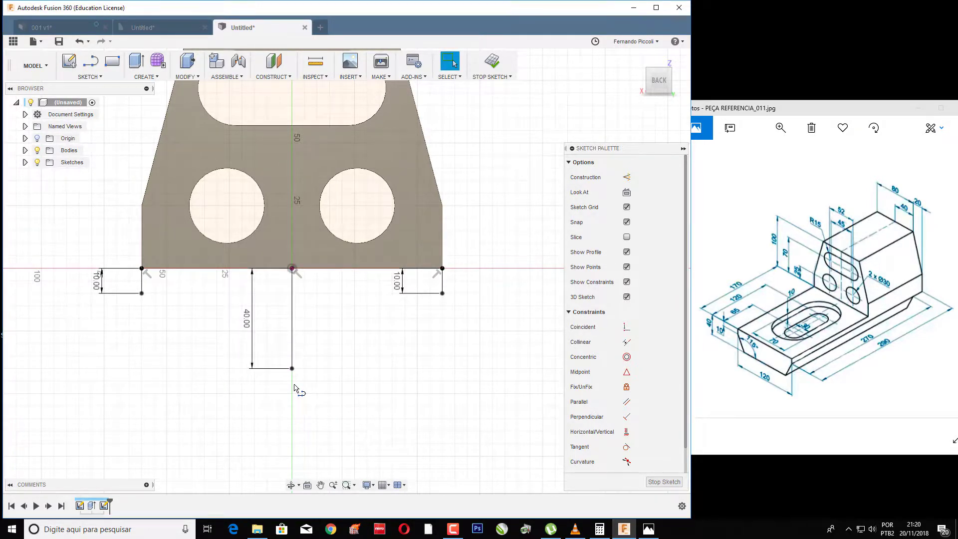
{"action": "middle_click_drag", "start_coordinate": [300, 386], "coordinate": [369, 389]}
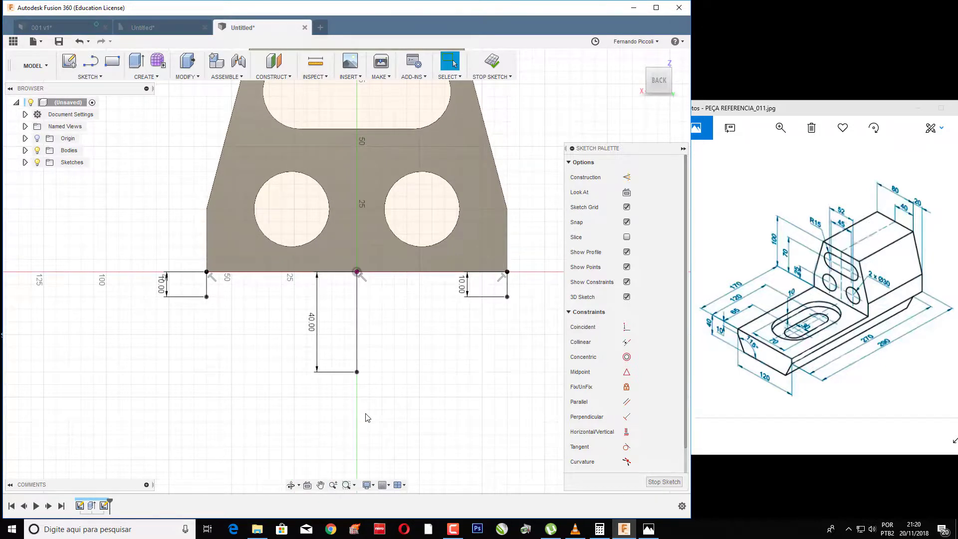
{"action": "key", "text": "l"}
{"action": "left_click", "coordinate": [357, 372]}
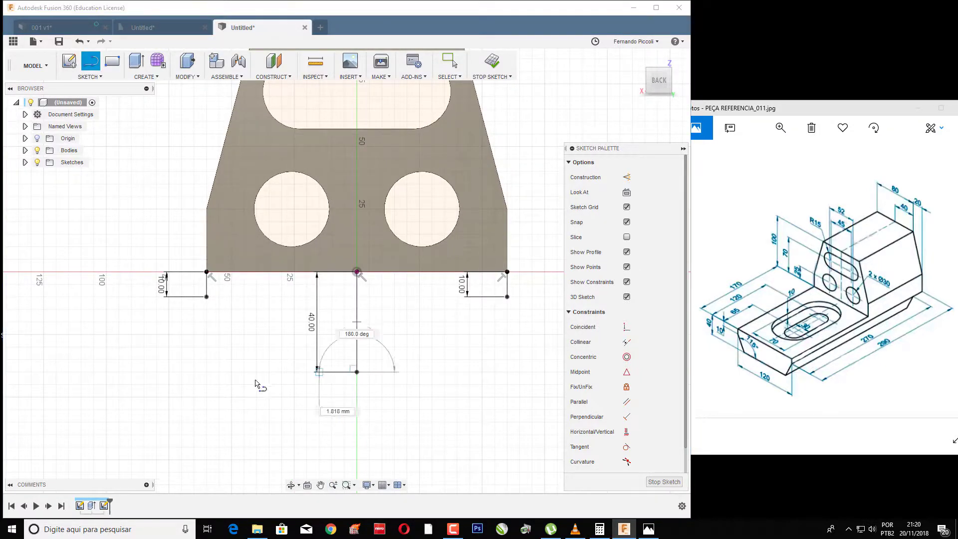
{"action": "left_click", "coordinate": [77, 371]}
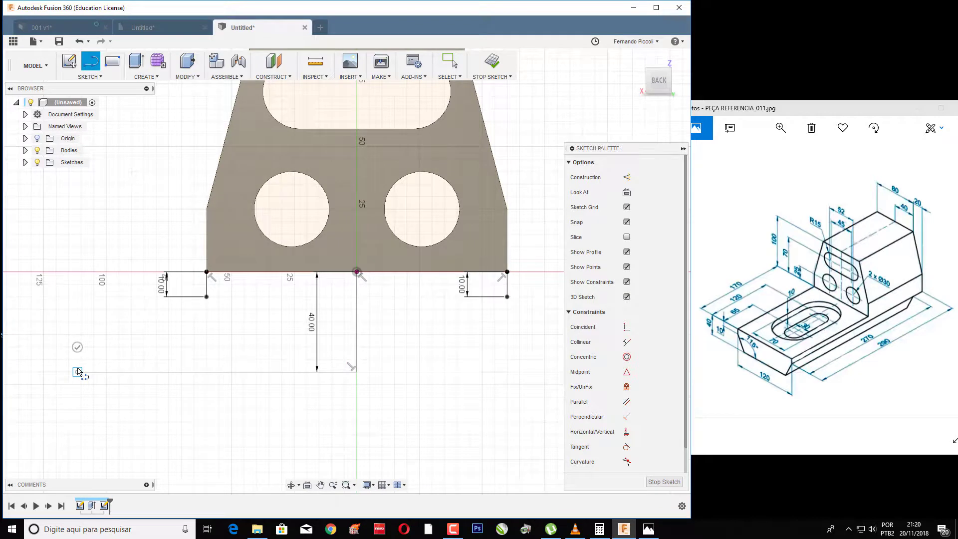
{"action": "key", "text": "Escape"}
{"action": "middle_click_drag", "start_coordinate": [362, 426], "coordinate": [255, 425]}
{"action": "key", "text": "l"}
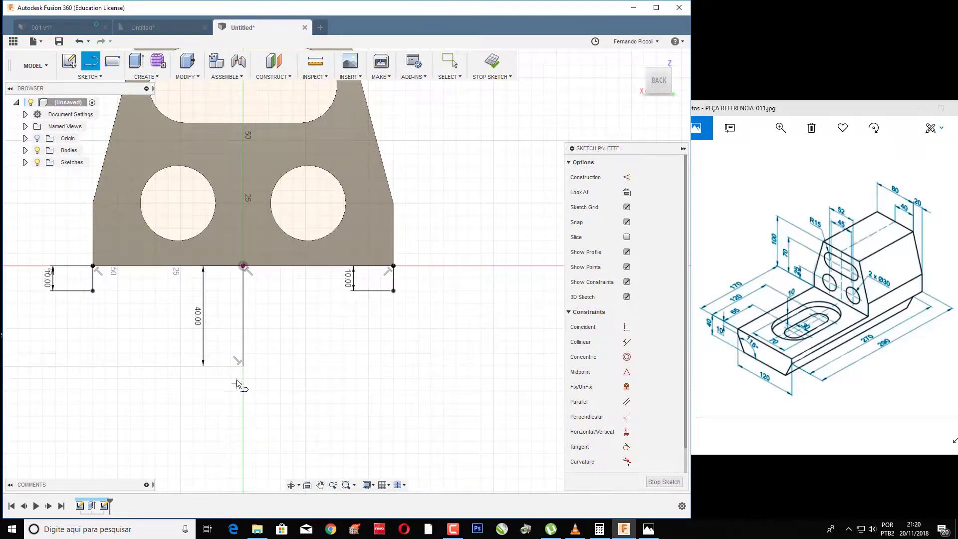
{"action": "left_click", "coordinate": [243, 366]}
{"action": "left_click", "coordinate": [531, 366]}
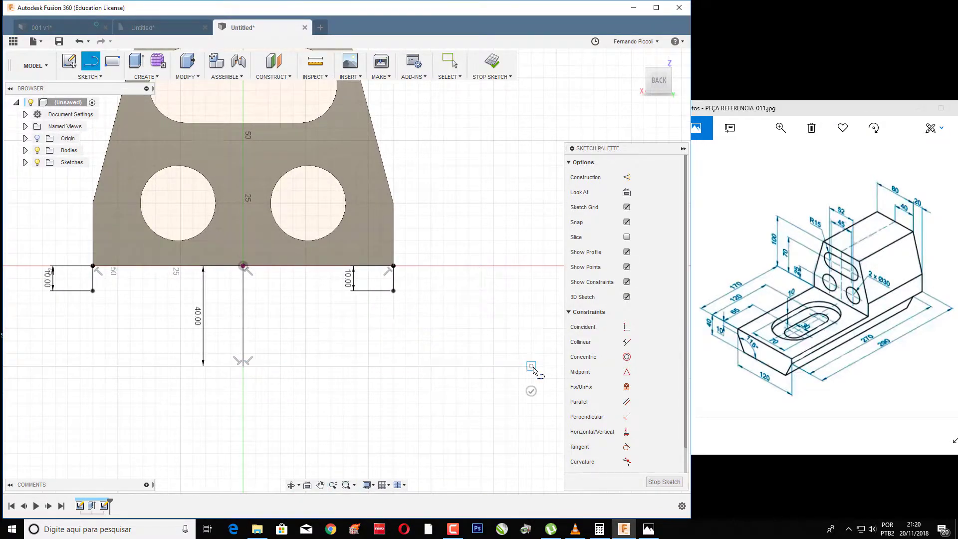
{"action": "key", "text": "Escape"}
{"action": "middle_click_drag", "start_coordinate": [413, 430], "coordinate": [462, 433]}
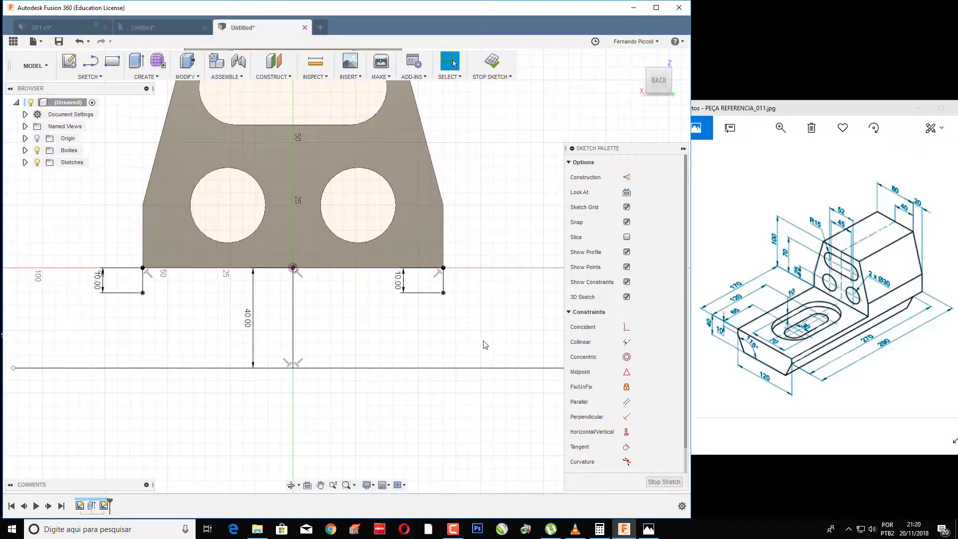
Draw right and left slanted lines from the base corners down past the bottom line
{"action": "key", "text": "l"}
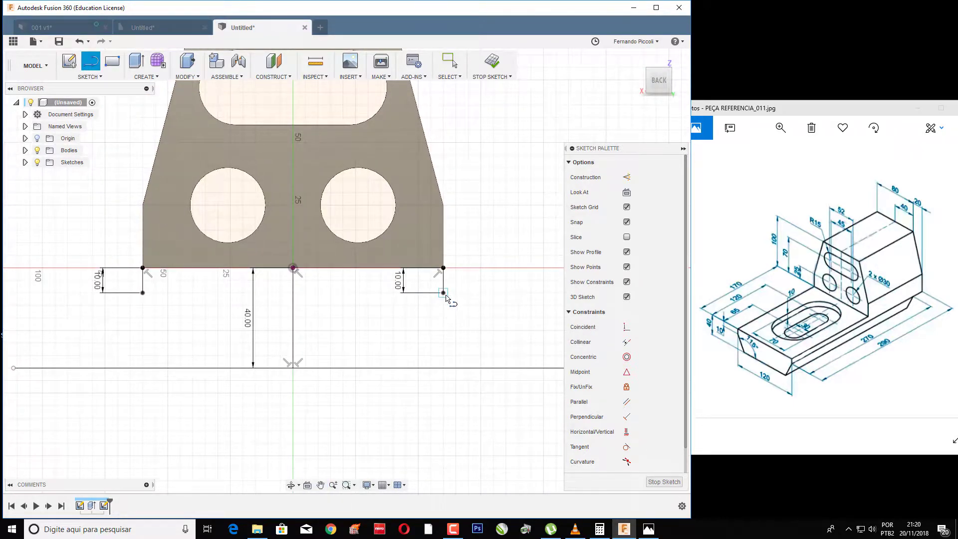
{"action": "left_click", "coordinate": [443, 294]}
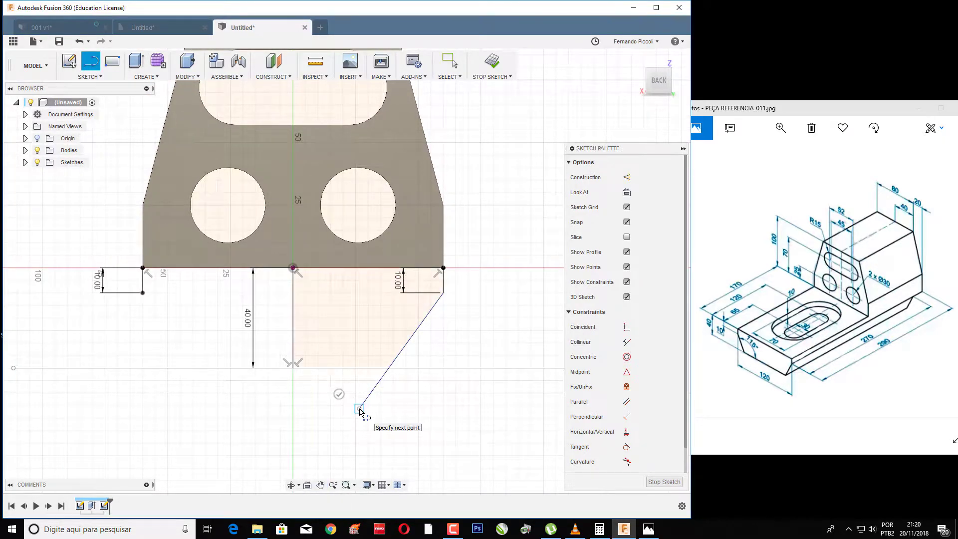
{"action": "left_click", "coordinate": [359, 409]}
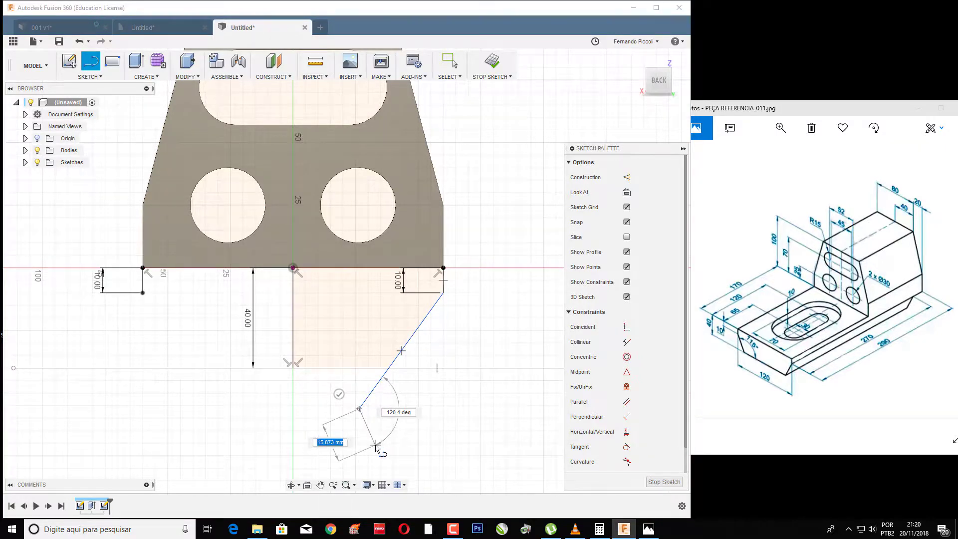
{"action": "key", "text": "Escape"}
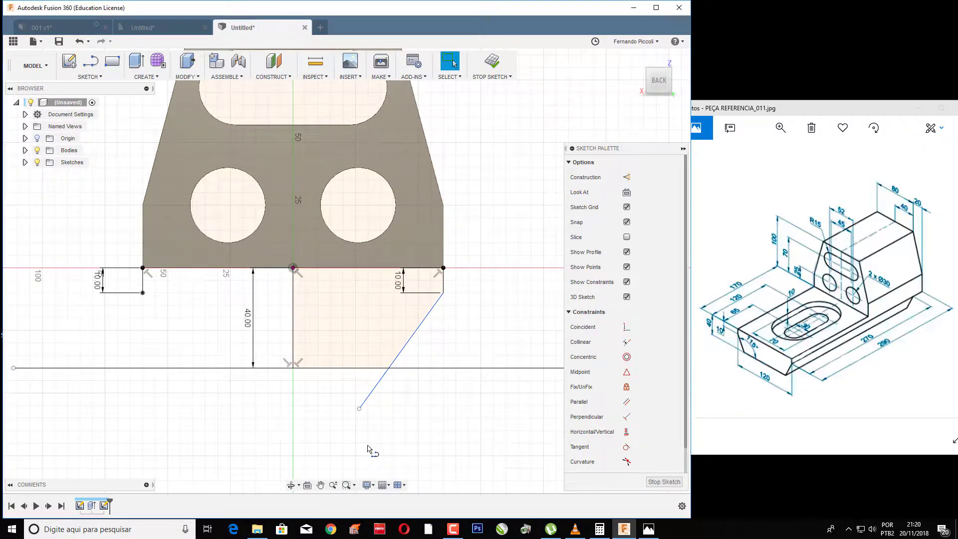
{"action": "key", "text": "l"}
{"action": "left_click", "coordinate": [143, 268]}
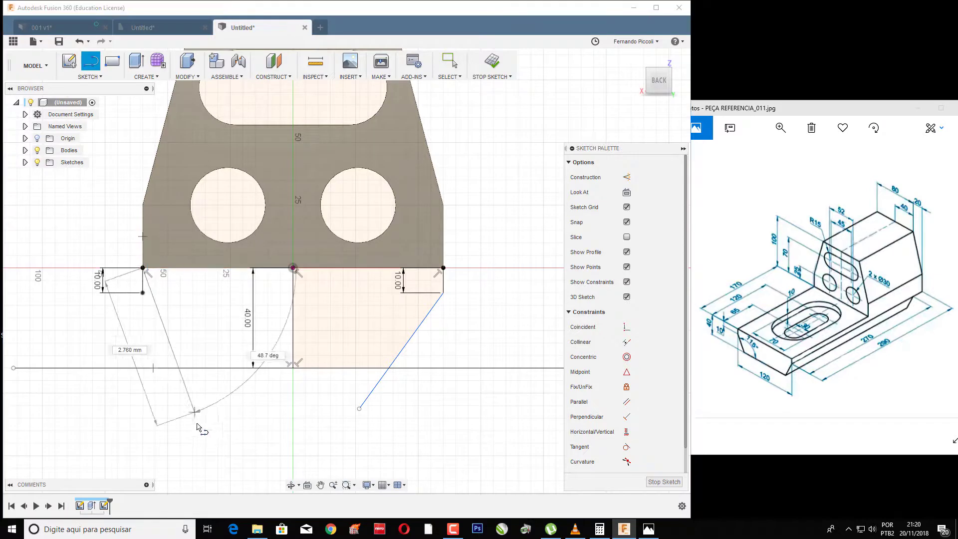
{"action": "left_click", "coordinate": [193, 431]}
{"action": "key", "text": "Escape"}
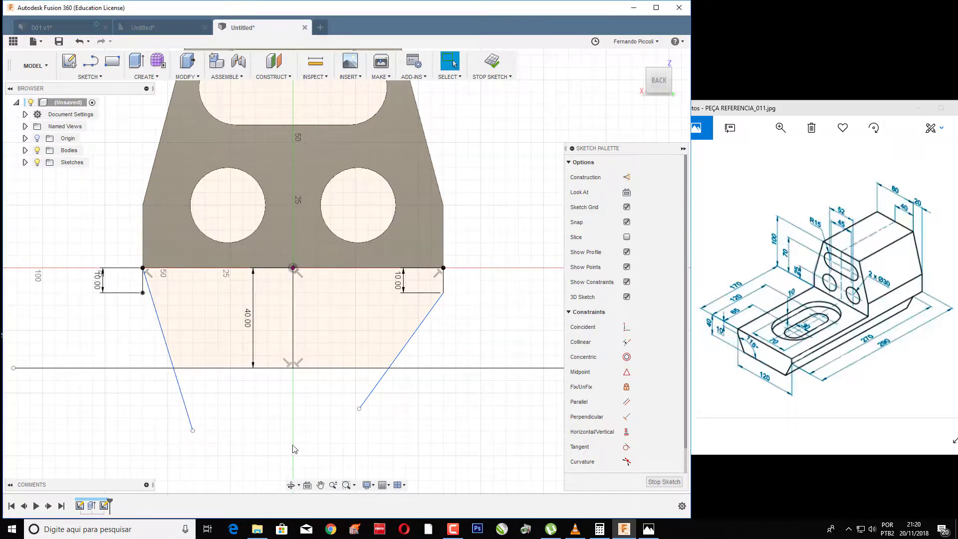
Dimension both slanted sides at 115° to the bottom line
{"action": "key", "text": "d"}
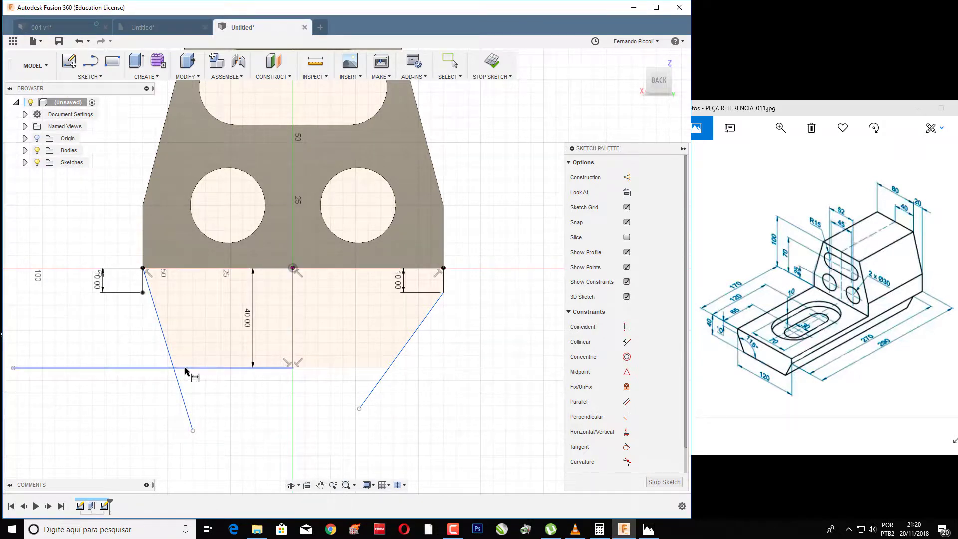
{"action": "left_click", "coordinate": [188, 368]}
{"action": "left_click", "coordinate": [174, 358]}
{"action": "left_click", "coordinate": [221, 348]}
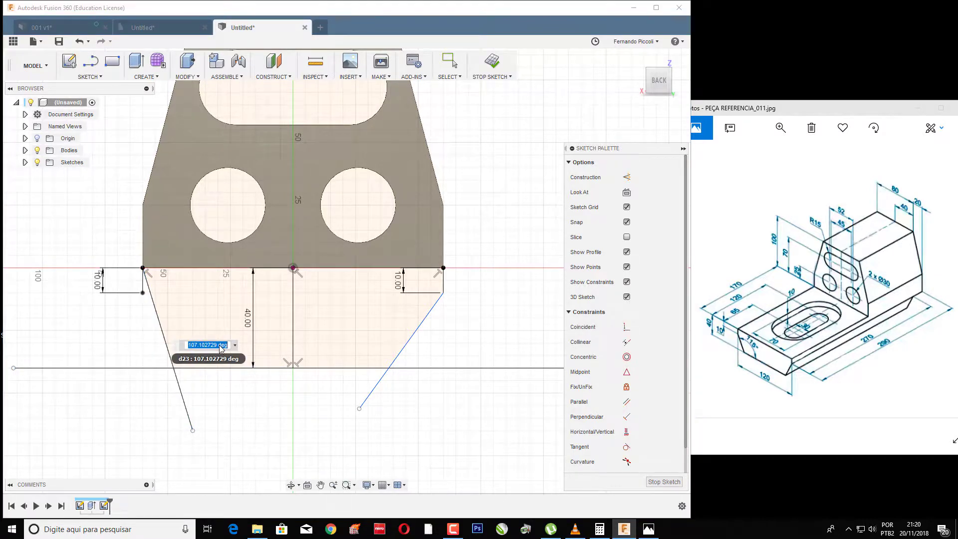
{"action": "type", "text": "115"}
{"action": "key", "text": "Return"}
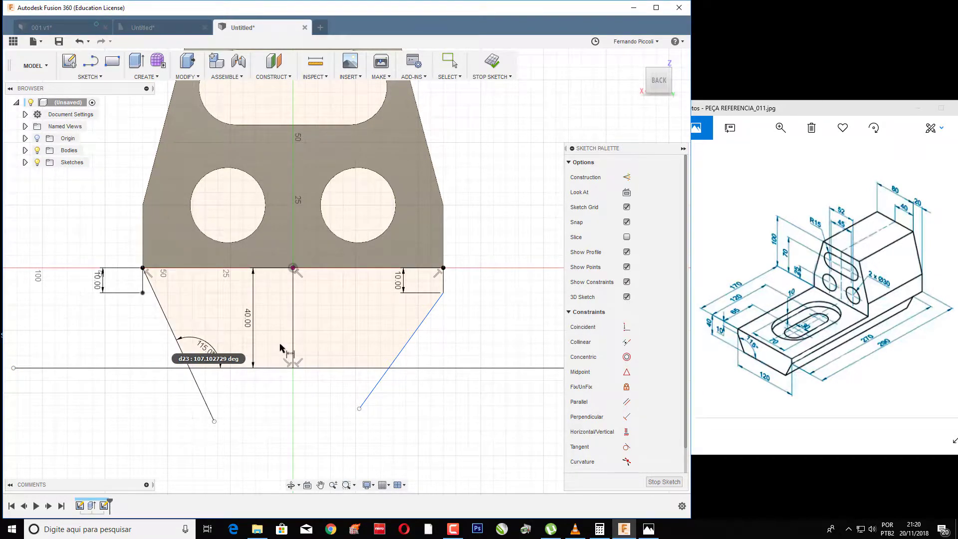
{"action": "left_click", "coordinate": [382, 368]}
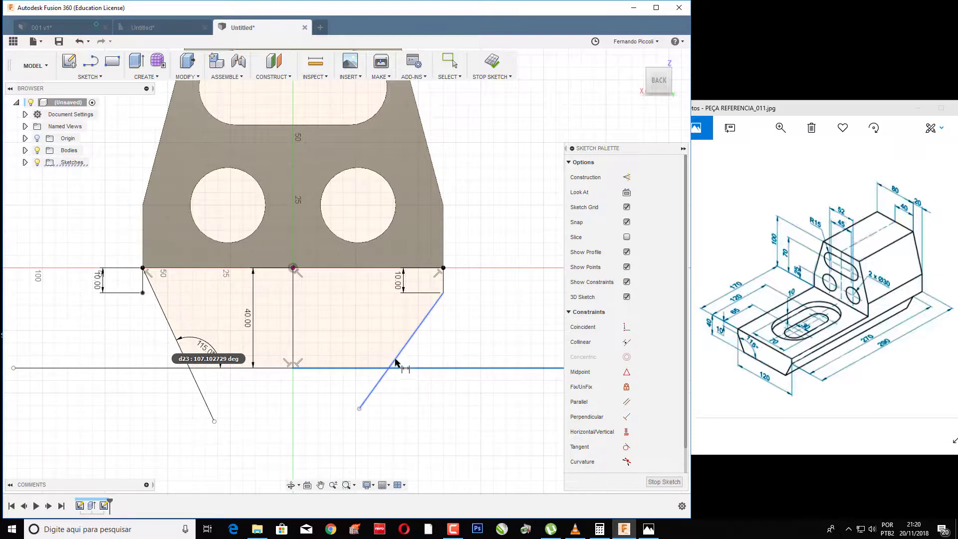
{"action": "left_click", "coordinate": [390, 346]}
{"action": "type", "text": "115"}
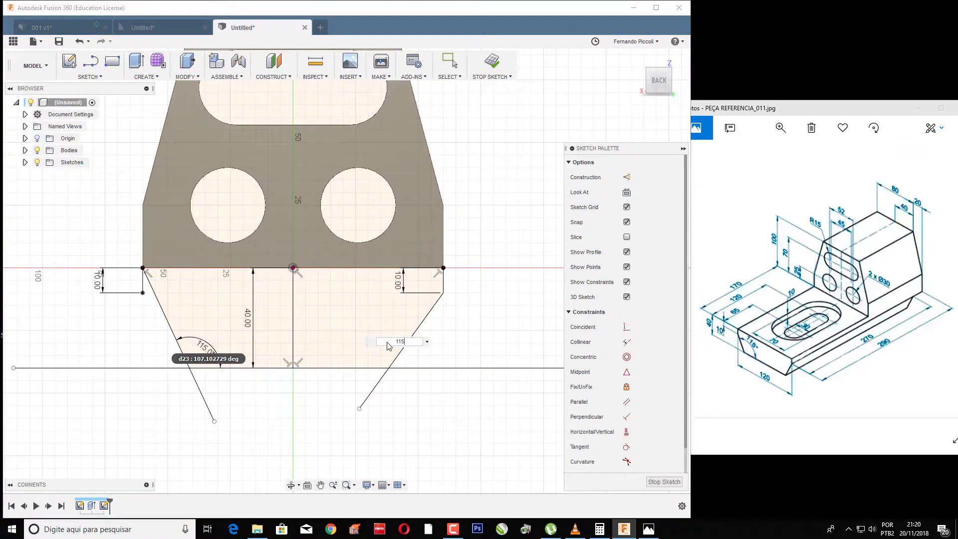
{"action": "key", "text": "Return"}
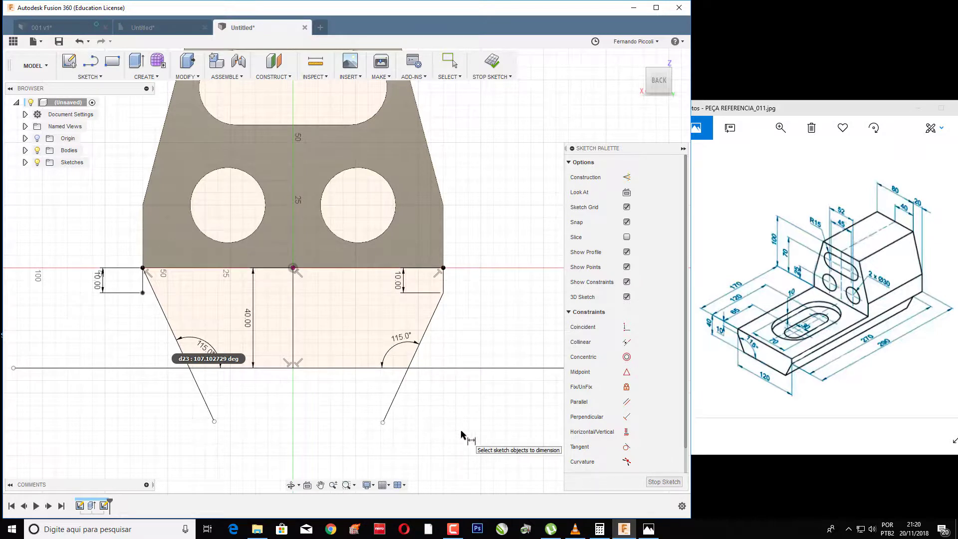
Trim the excess bottom-line and slanted-line overhangs to close the trapezoid
{"action": "key", "text": "t"}
{"action": "left_click", "coordinate": [474, 368]}
{"action": "left_click", "coordinate": [395, 397]}
{"action": "left_click", "coordinate": [204, 398]}
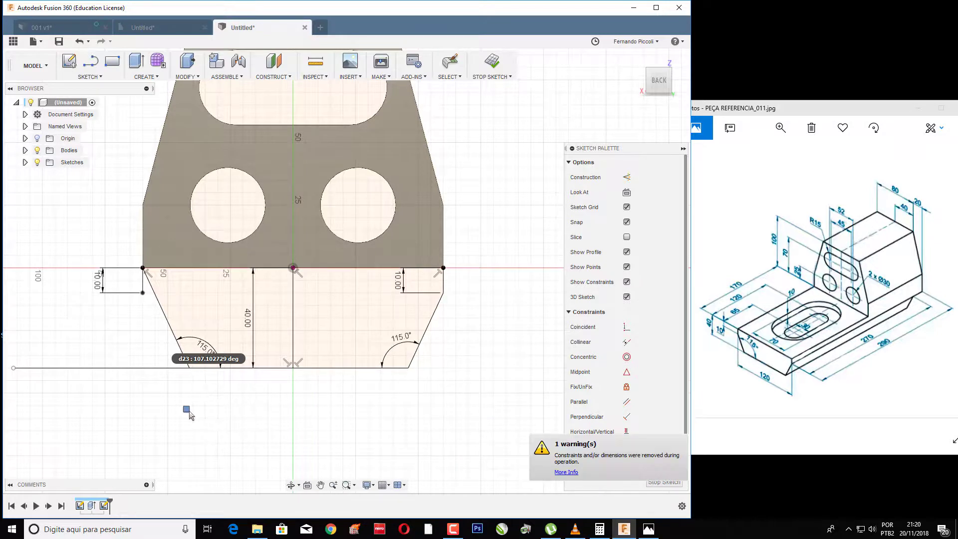
{"action": "left_click", "coordinate": [148, 368]}
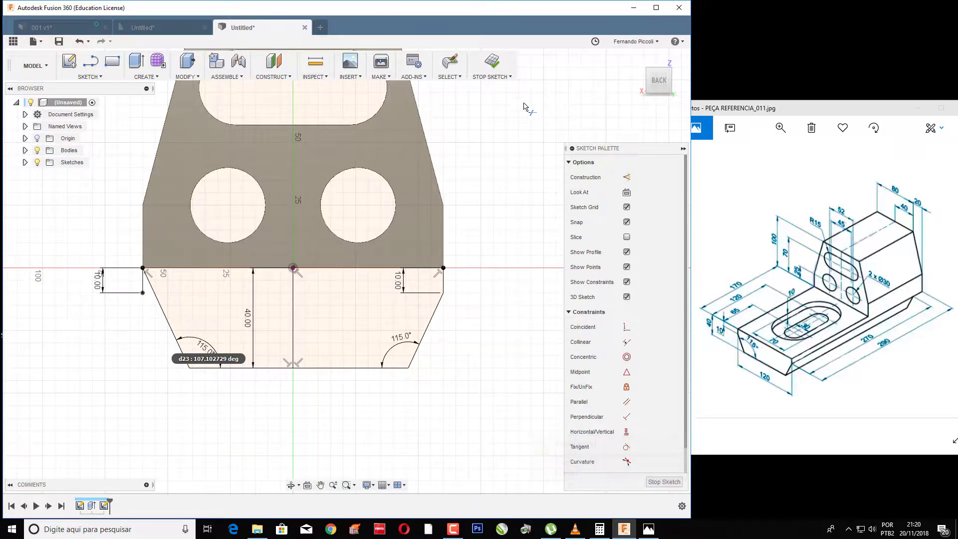
Finish the base sketch and delete the vertical line dividing the profile
{"action": "left_click", "coordinate": [508, 64]}
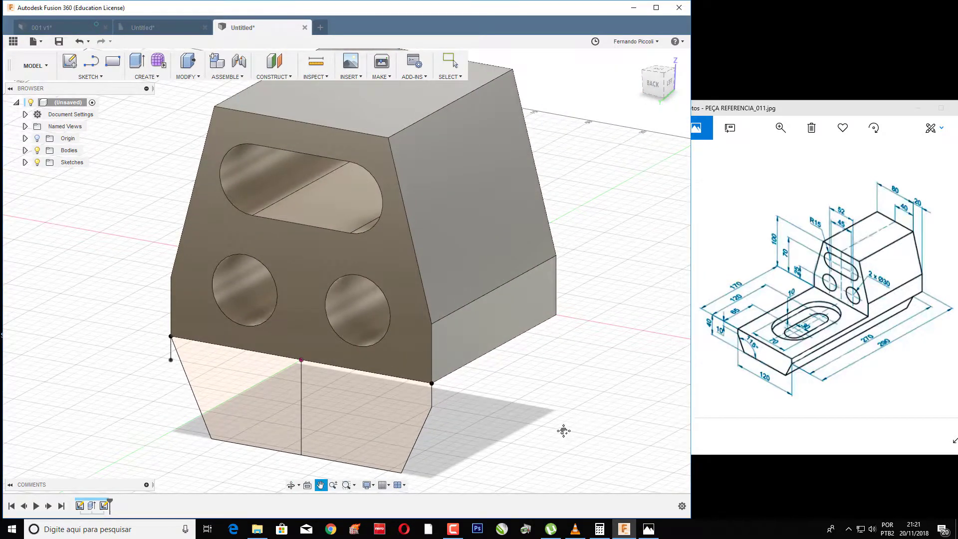
{"action": "left_click", "coordinate": [304, 349]}
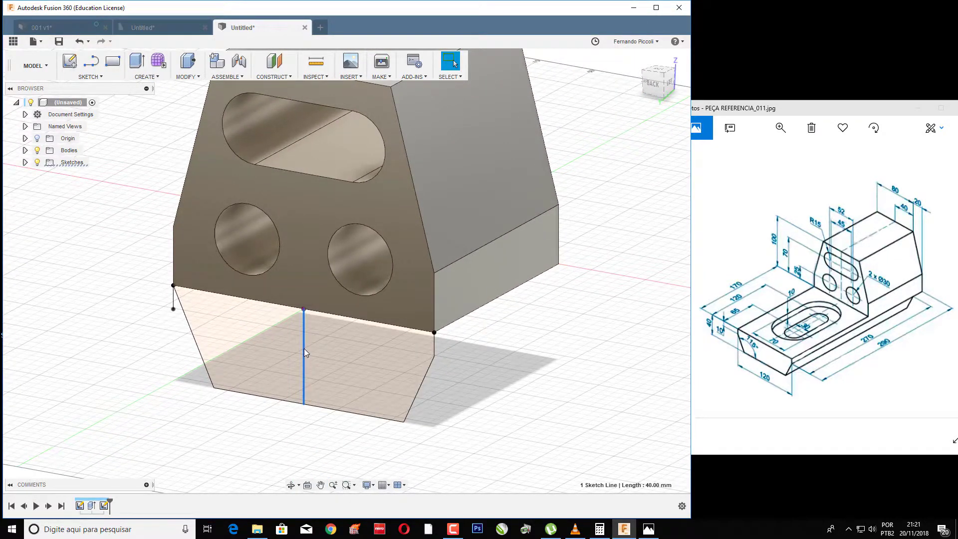
{"action": "key", "text": "Delete"}
{"action": "middle_click_drag", "start_coordinate": [398, 391], "coordinate": [415, 346]}
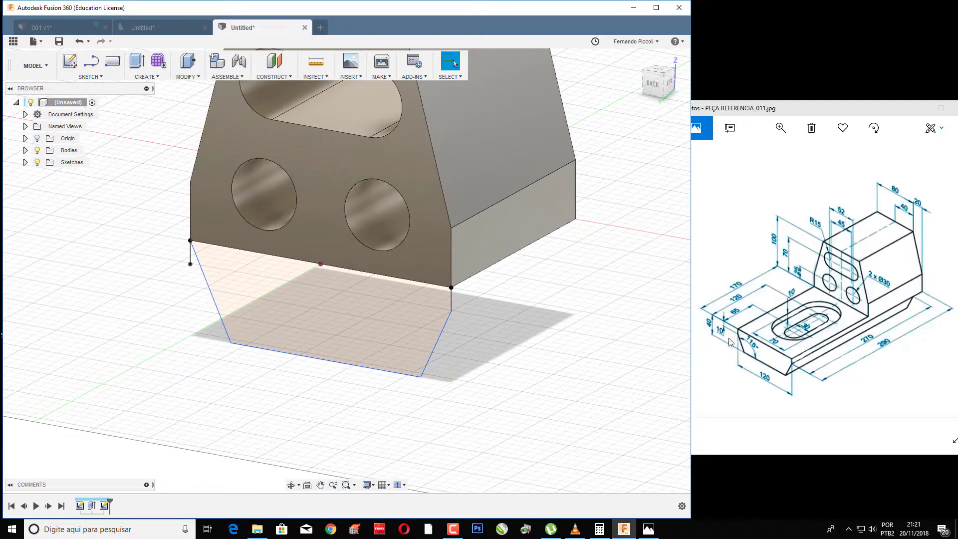
Extrude the trapezoid base profile 75 mm into a solid base block
{"action": "left_click", "coordinate": [404, 335]}
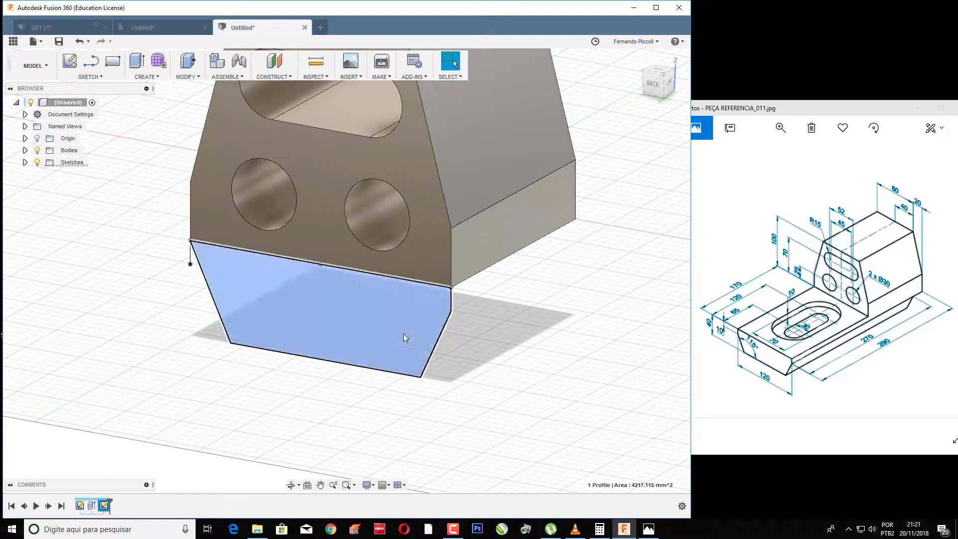
{"action": "right_click", "coordinate": [403, 334]}
{"action": "left_click", "coordinate": [394, 378]}
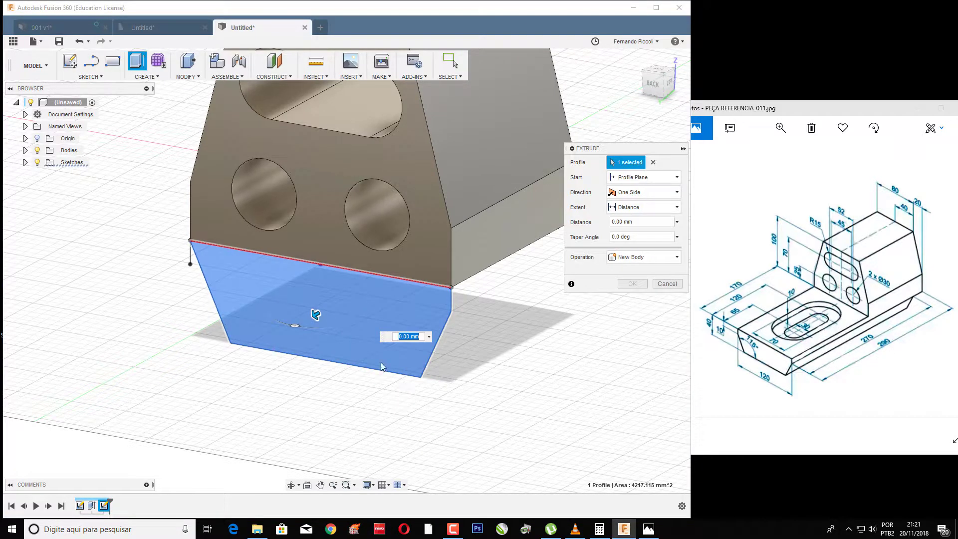
{"action": "left_click_drag", "start_coordinate": [315, 317], "coordinate": [222, 371]}
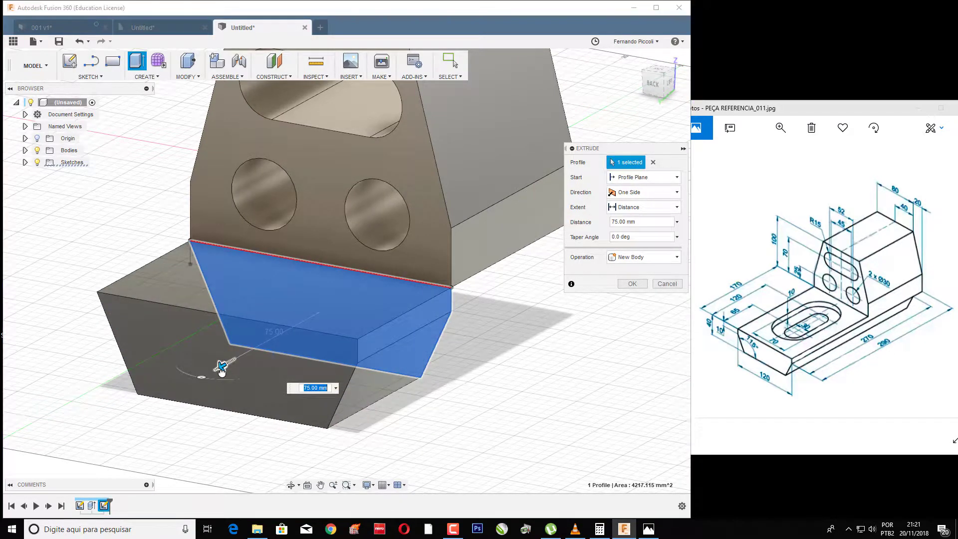
{"action": "type", "text": "0"}
{"action": "key", "text": "Return"}
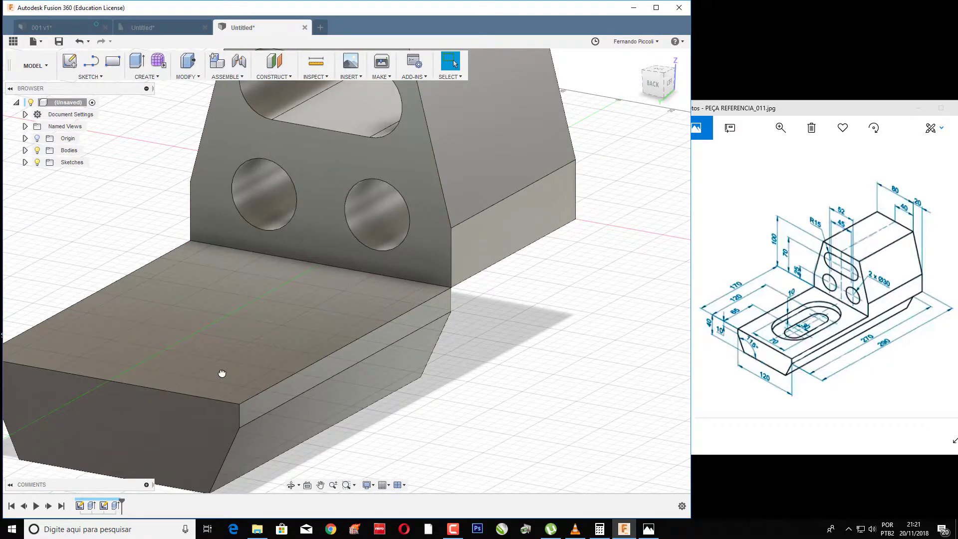
{"action": "scroll", "coordinate": [529, 293], "scroll_direction": "down", "scroll_amount": 1}
{"action": "scroll", "coordinate": [560, 326], "scroll_direction": "down", "scroll_amount": 1}
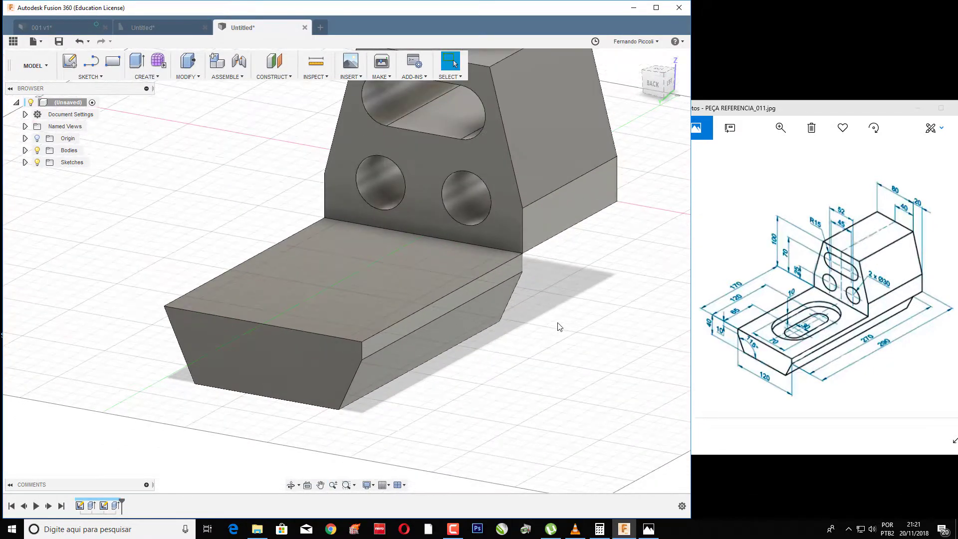
{"action": "scroll", "coordinate": [560, 327], "scroll_direction": "down", "scroll_amount": 2}
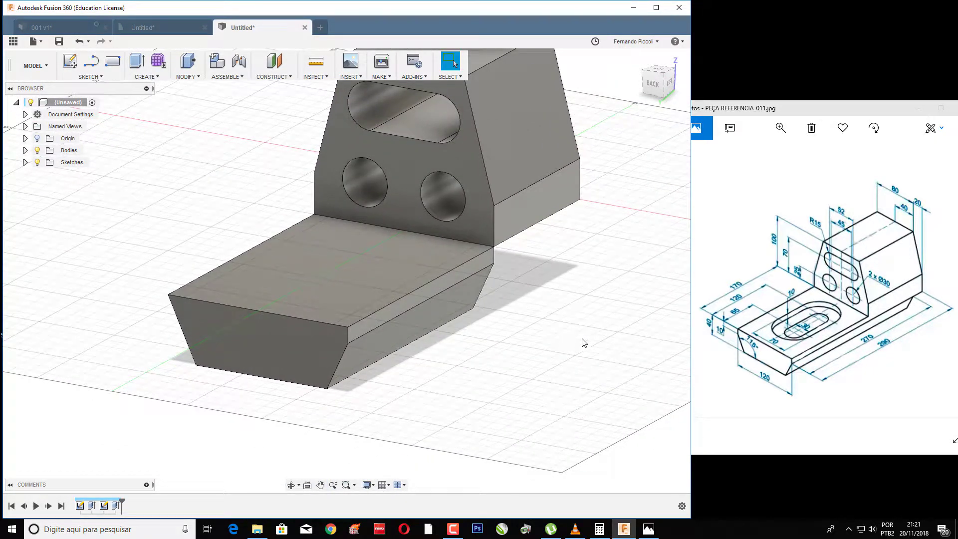
{"action": "mouse_move", "coordinate": [584, 343]}
{"action": "middle_mouse_down", "text": "shift"}
{"action": "mouse_move", "coordinate": [516, 315]}
{"action": "mouse_move", "coordinate": [494, 316]}
{"action": "mouse_move", "coordinate": [562, 327]}
{"action": "mouse_move", "coordinate": [576, 344]}
{"action": "mouse_move", "coordinate": [559, 342]}
{"action": "mouse_move", "coordinate": [524, 303]}
{"action": "mouse_move", "coordinate": [521, 313]}
{"action": "middle_mouse_up", "text": "shift"}
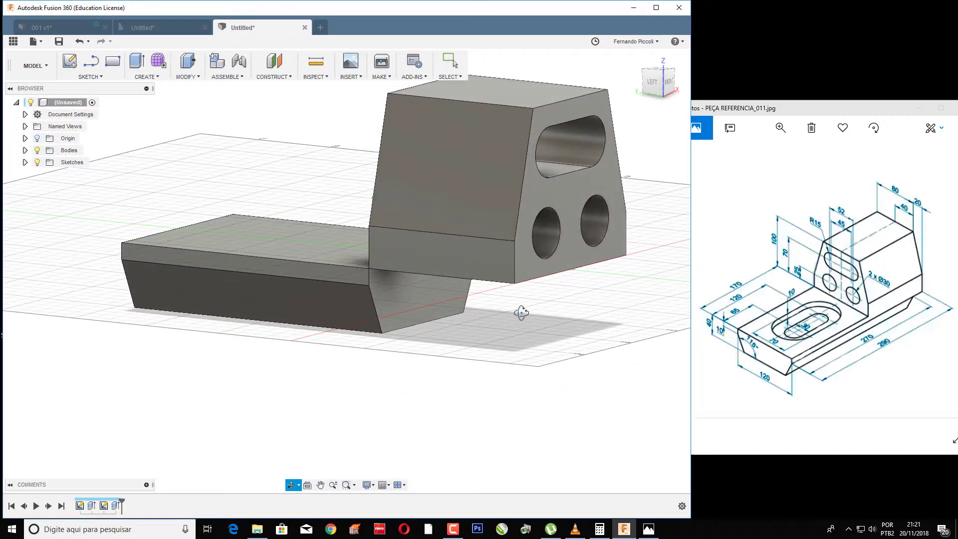
Extrude the base's trapezoid end face a further 100 mm, joined to the same body
{"action": "left_click", "coordinate": [394, 295]}
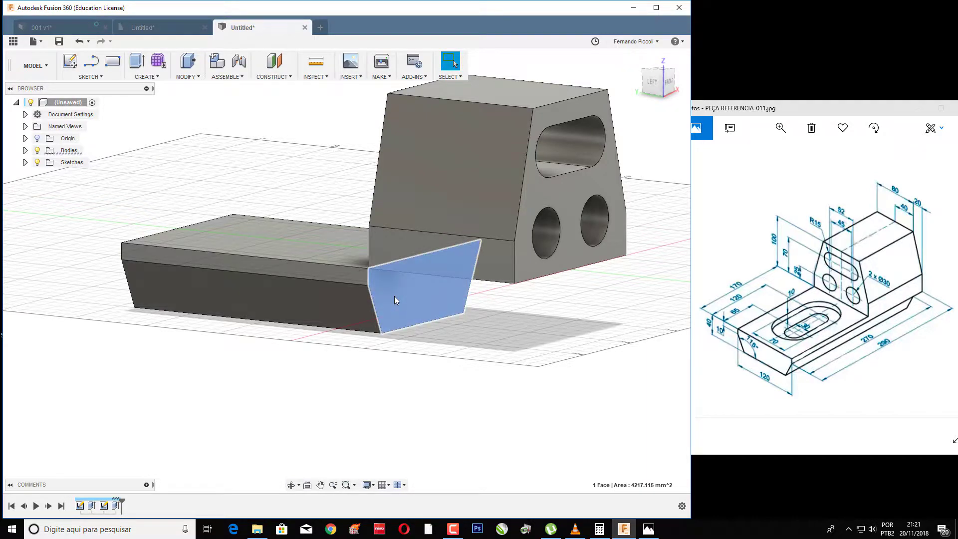
{"action": "right_click", "coordinate": [395, 296]}
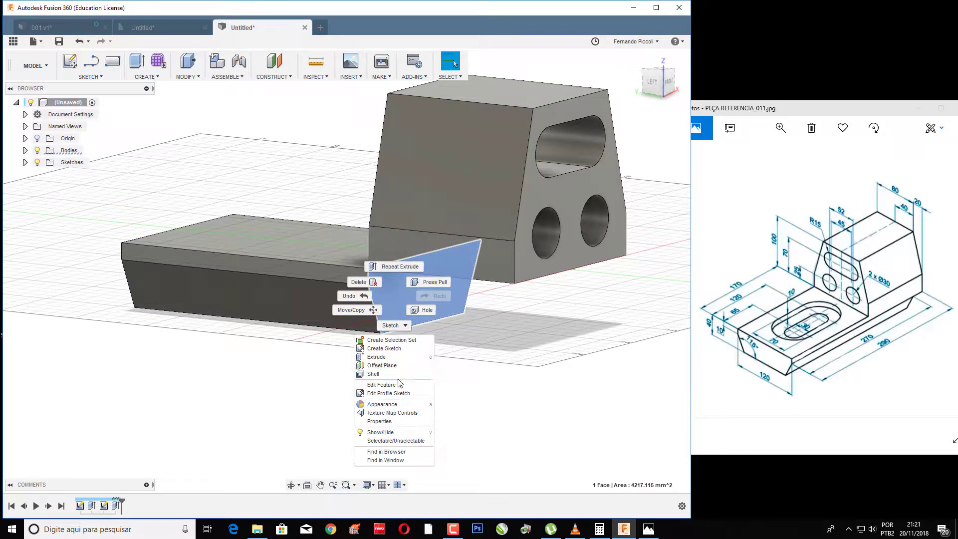
{"action": "left_click", "coordinate": [409, 357]}
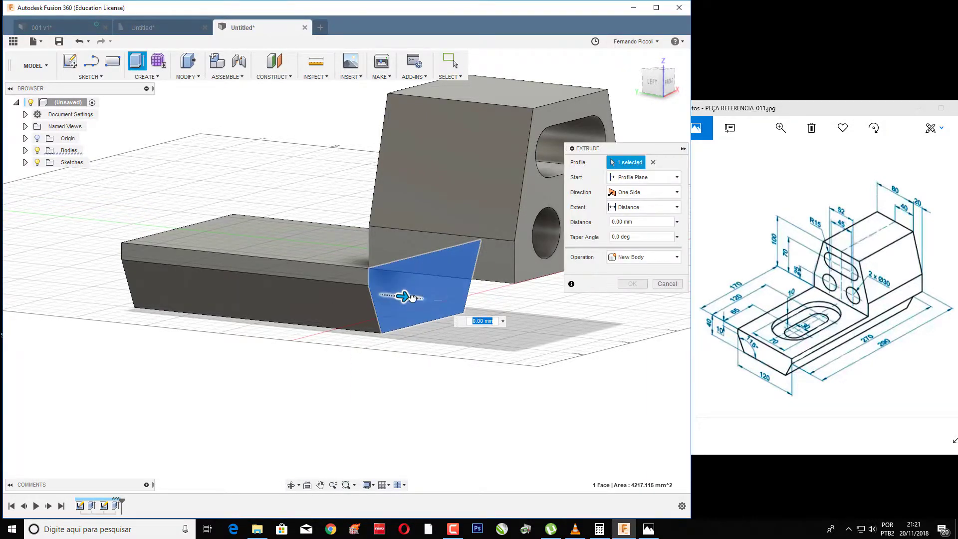
{"action": "left_click_drag", "start_coordinate": [403, 297], "coordinate": [549, 334]}
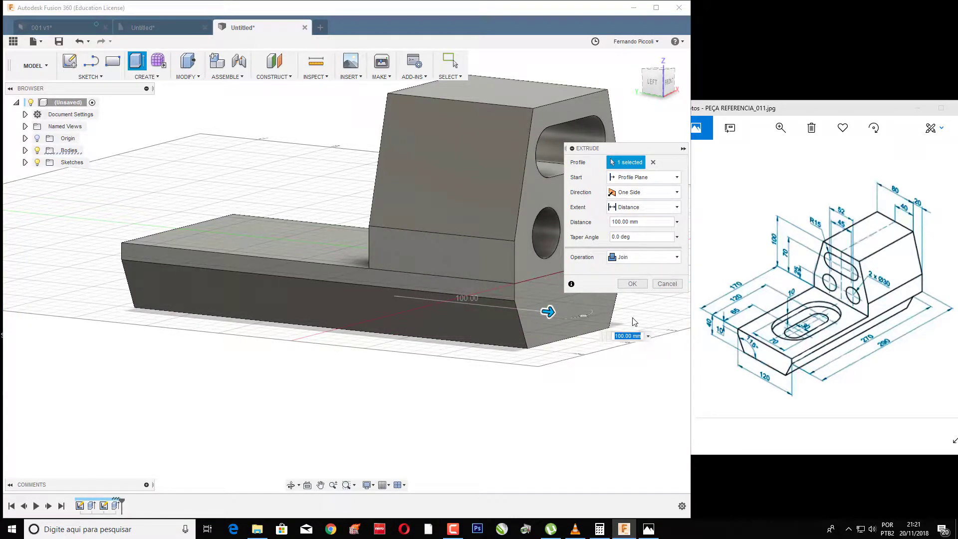
{"action": "left_click", "coordinate": [632, 283]}
{"action": "mouse_move", "coordinate": [649, 340]}
{"action": "middle_mouse_down", "text": "shift"}
{"action": "mouse_move", "coordinate": [627, 349]}
{"action": "mouse_move", "coordinate": [557, 305]}
{"action": "middle_mouse_up", "text": "shift"}
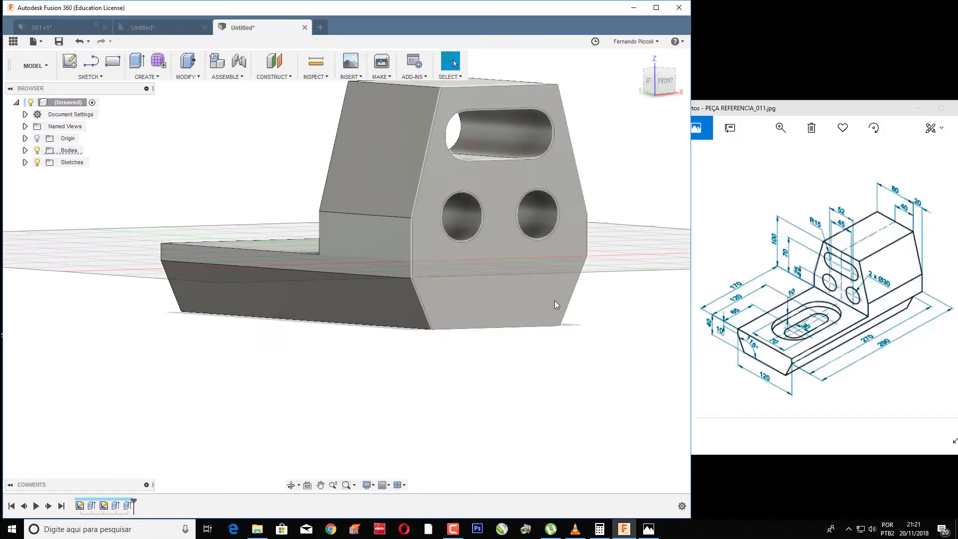
From the home view, select the upright's holed front face to sketch on it
{"action": "left_click", "coordinate": [555, 301]}
{"action": "key", "text": "Delete"}
{"action": "key", "text": "l"}
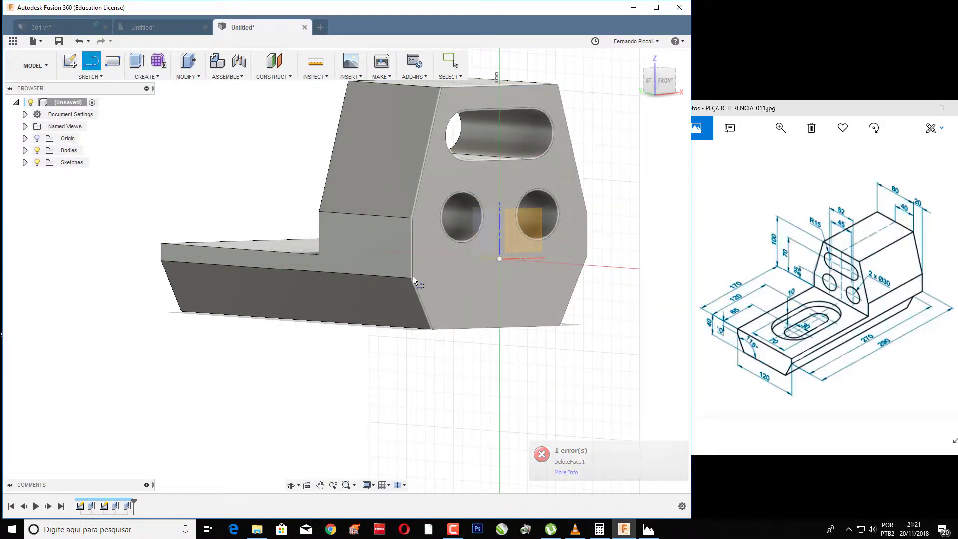
{"action": "left_click", "coordinate": [636, 58]}
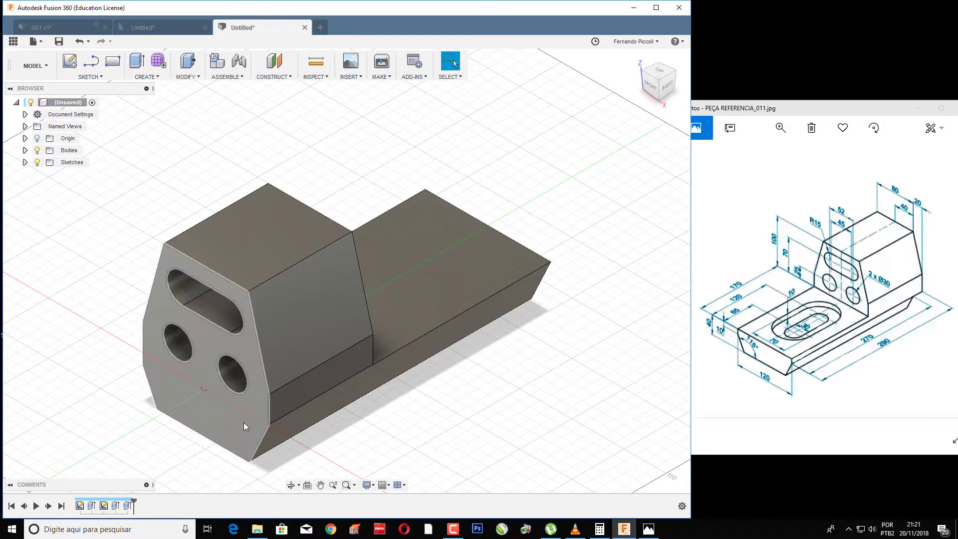
{"action": "left_click", "coordinate": [244, 423]}
{"action": "key", "text": "l"}
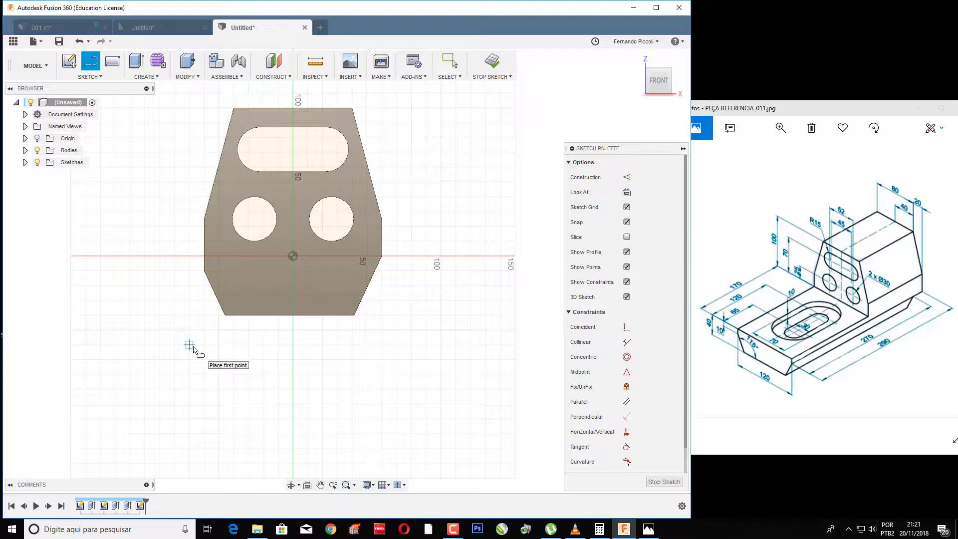
Undo the base extrusion while keeping its trapezoid sketch
{"action": "mouse_move", "coordinate": [270, 375]}
{"action": "middle_mouse_down", "text": "shift"}
{"action": "mouse_move", "coordinate": [306, 370]}
{"action": "mouse_move", "coordinate": [261, 370]}
{"action": "mouse_move", "coordinate": [444, 372]}
{"action": "mouse_move", "coordinate": [408, 385]}
{"action": "middle_mouse_up", "text": "shift"}
{"action": "key", "text": "l"}
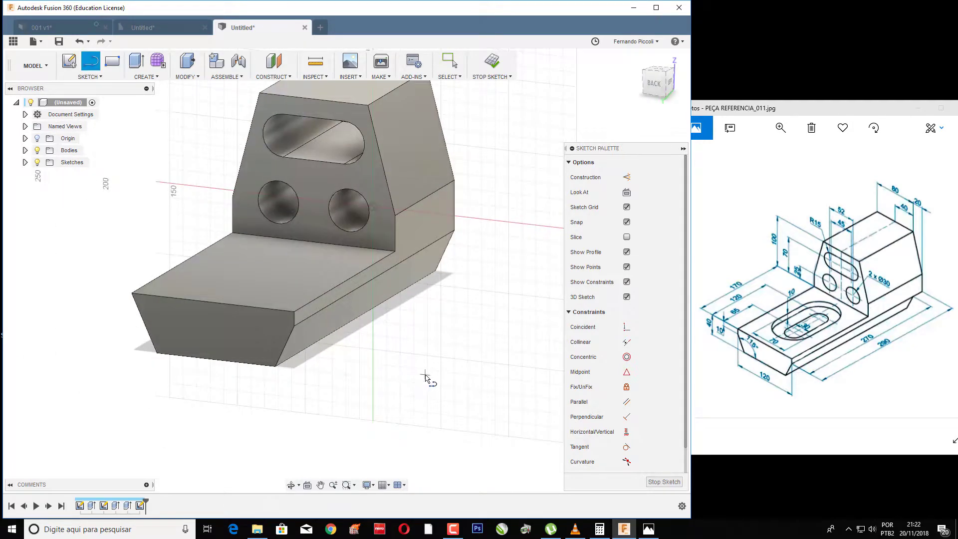
{"action": "key", "text": "Escape"}
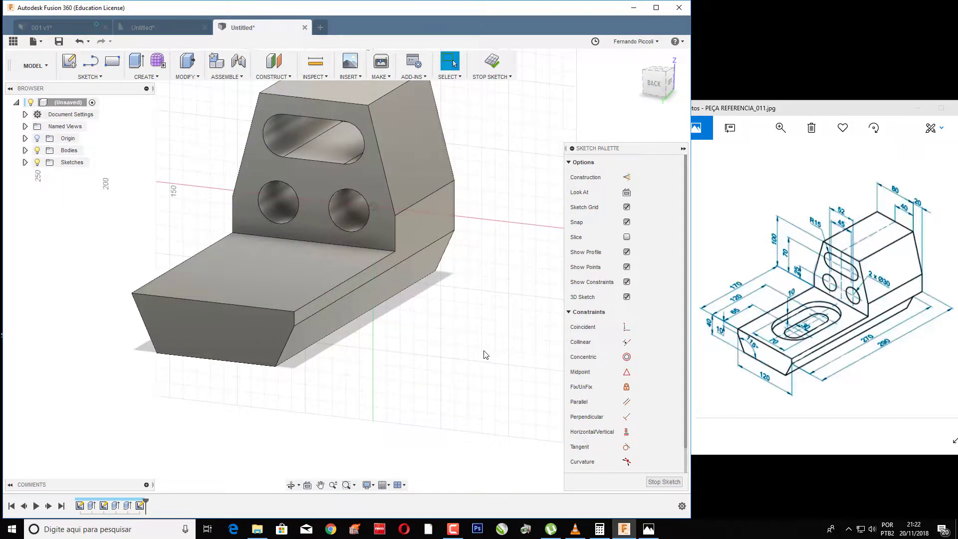
{"action": "key", "text": "ctrl+z"}
{"action": "key", "text": "ctrl+z"}
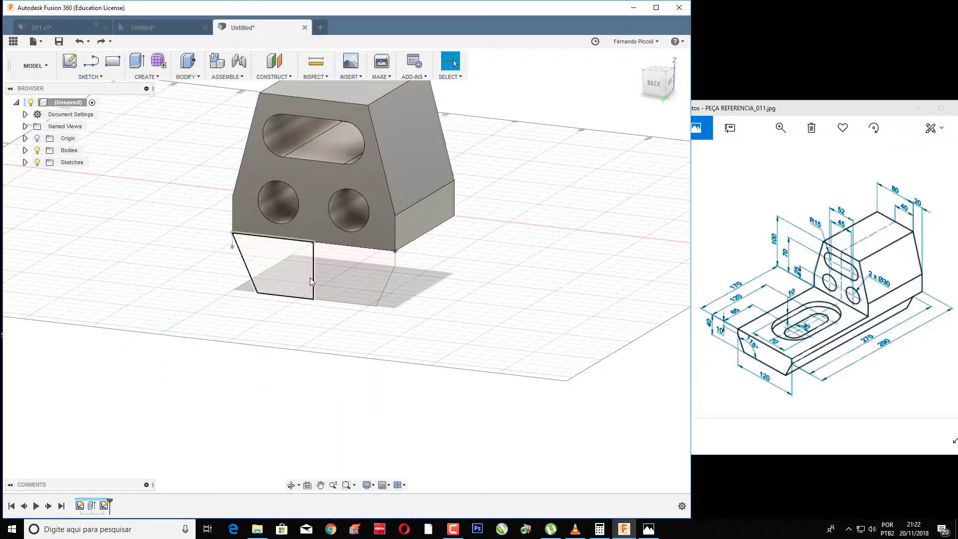
Delete the old left slanted line of the base sketch
{"action": "left_click", "coordinate": [313, 274]}
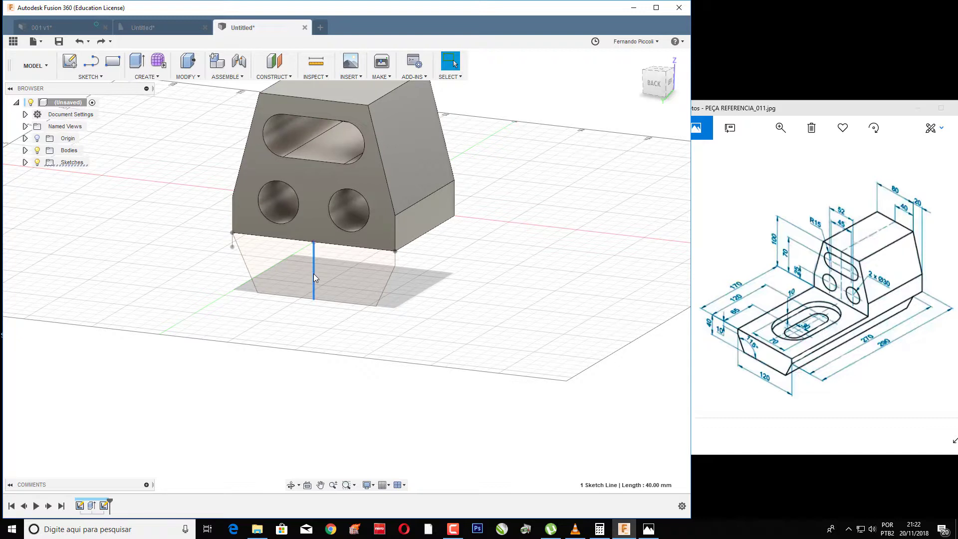
{"action": "left_click", "coordinate": [246, 265]}
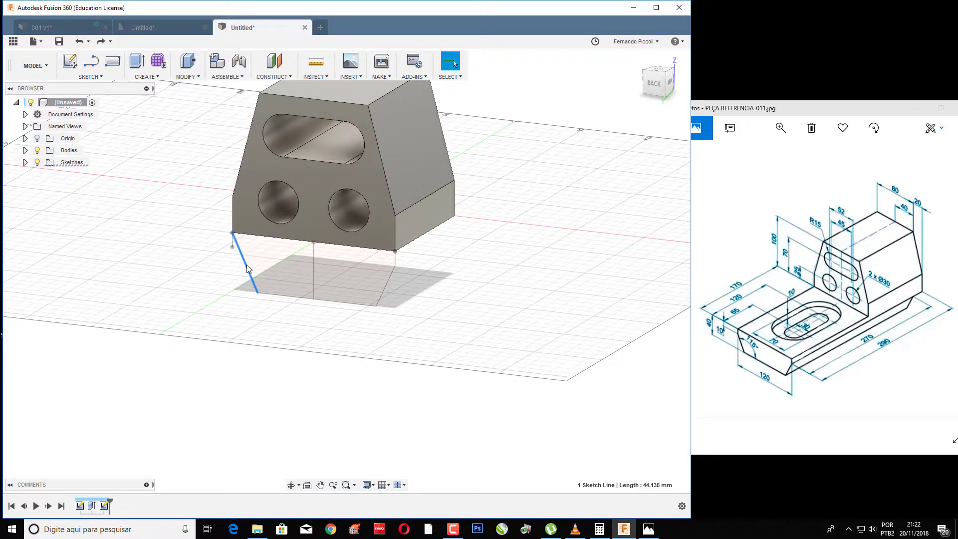
{"action": "key", "text": "Delete"}
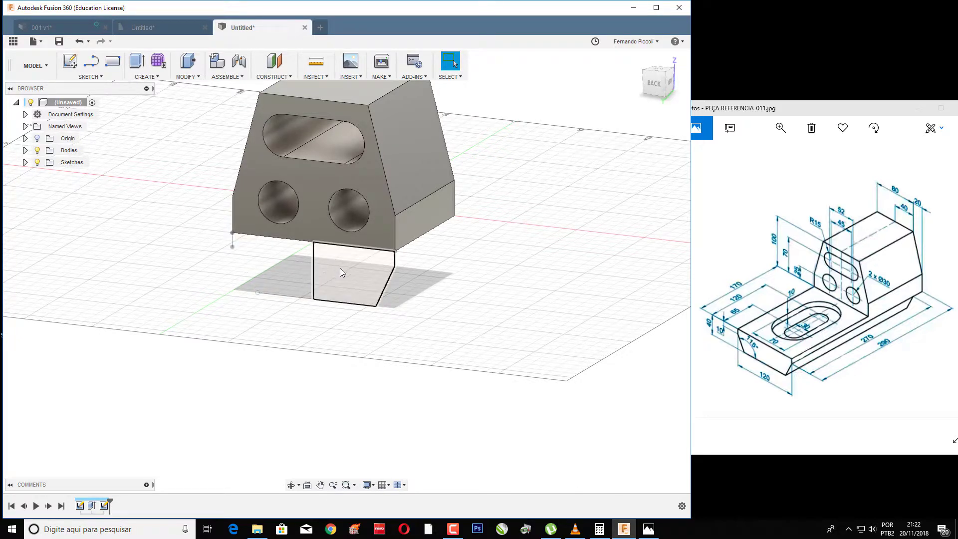
Redraw the base sketch's left side with a new line from the lower-left corner
{"action": "left_click", "coordinate": [340, 268]}
{"action": "key", "text": "l"}
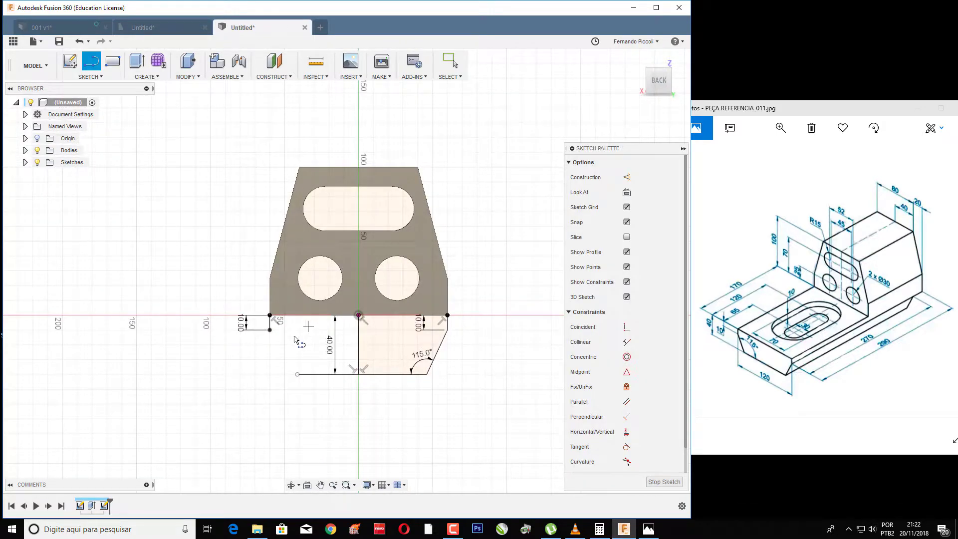
{"action": "left_click", "coordinate": [270, 330]}
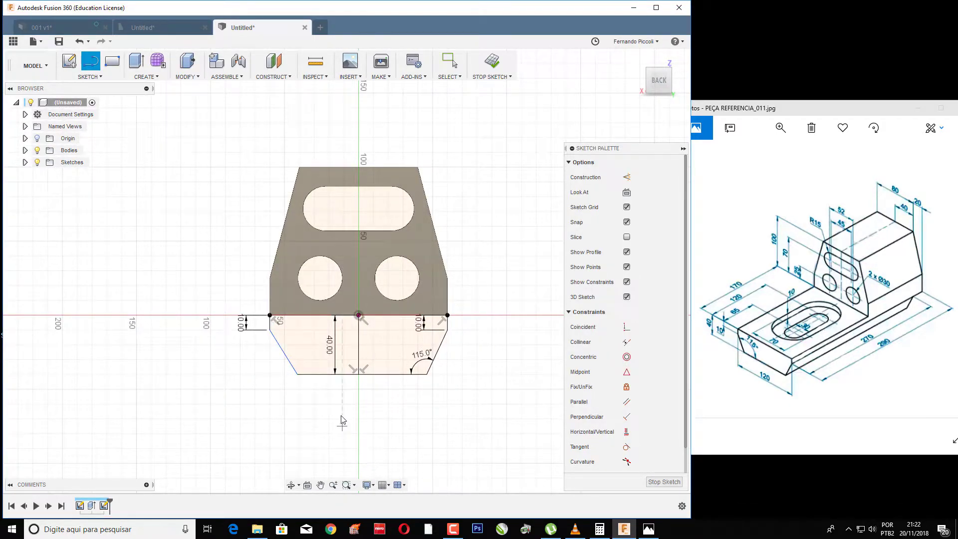
{"action": "key", "text": "Escape"}
Dimension the new left line at 115° to the bottom edge and finish the sketch
{"action": "key", "text": "d"}
{"action": "left_click", "coordinate": [291, 363]}
{"action": "left_click", "coordinate": [322, 375]}
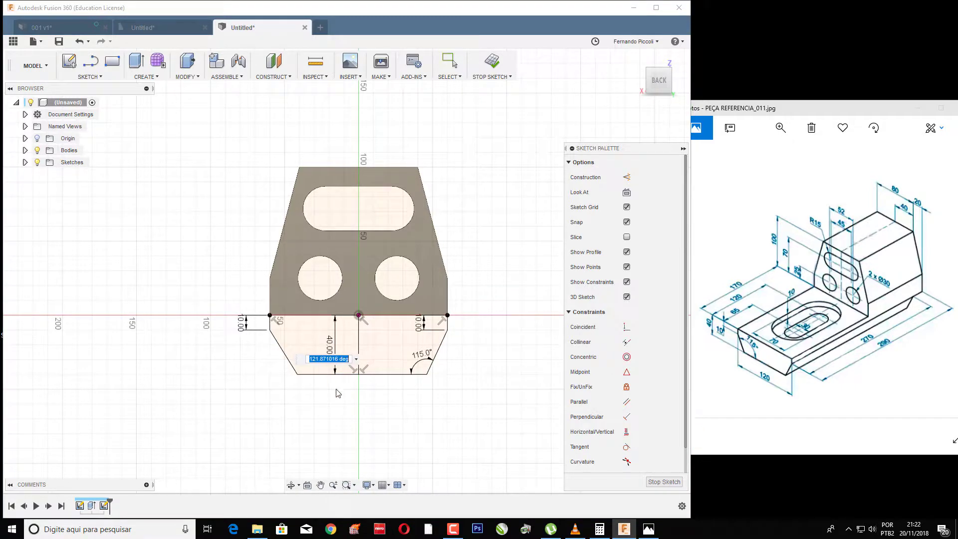
{"action": "type", "text": "115"}
{"action": "key", "text": "Return"}
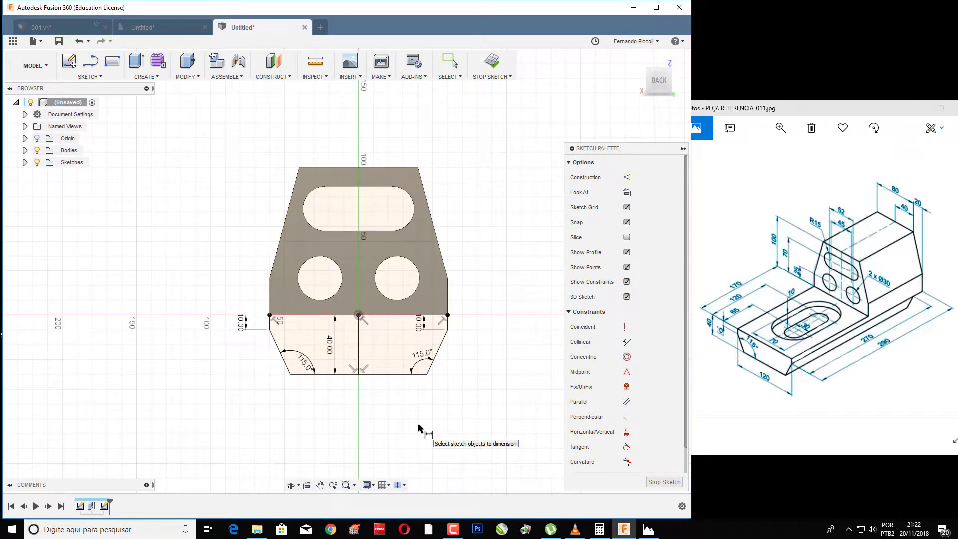
{"action": "key", "text": "Escape"}
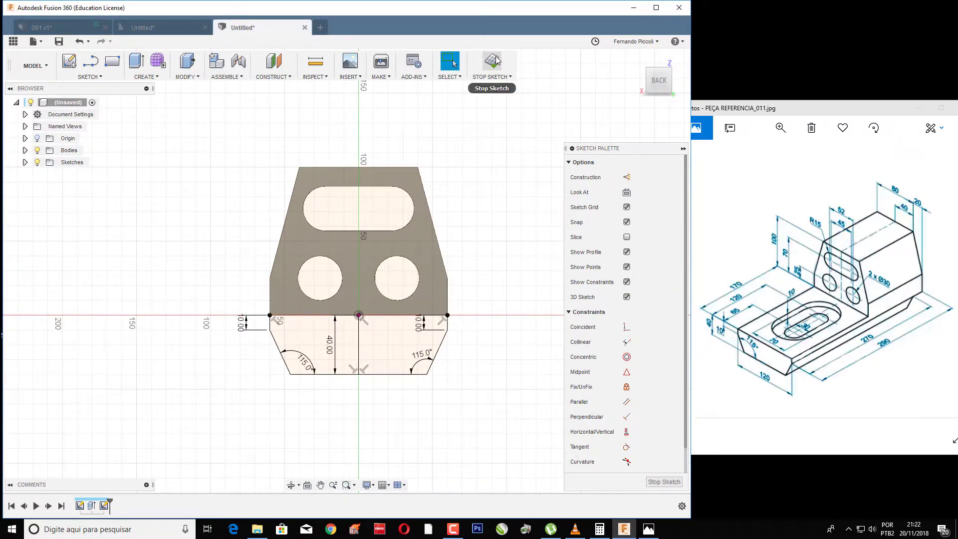
{"action": "left_click", "coordinate": [514, 70]}
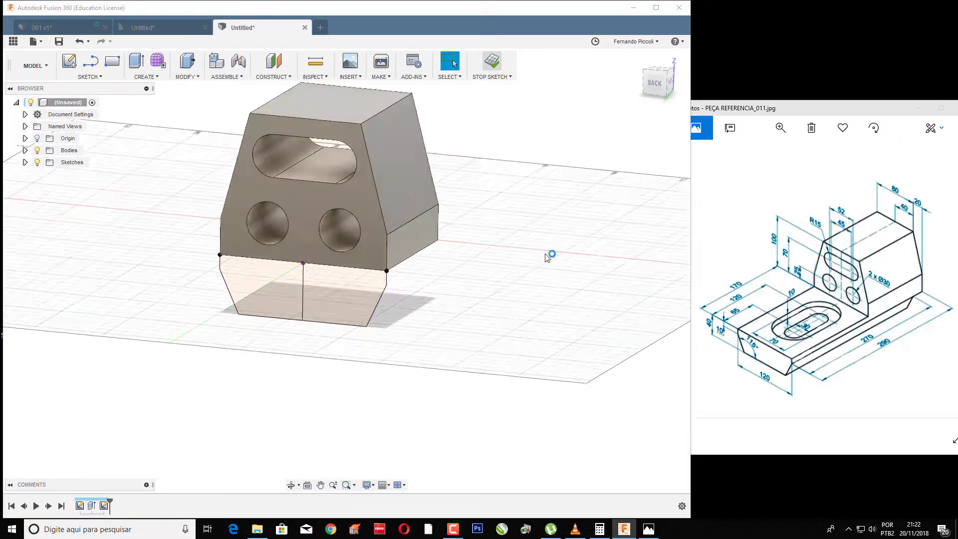
Extrude the redrawn trapezoid base profile into a long block in front of the upright
{"action": "left_click", "coordinate": [313, 269]}
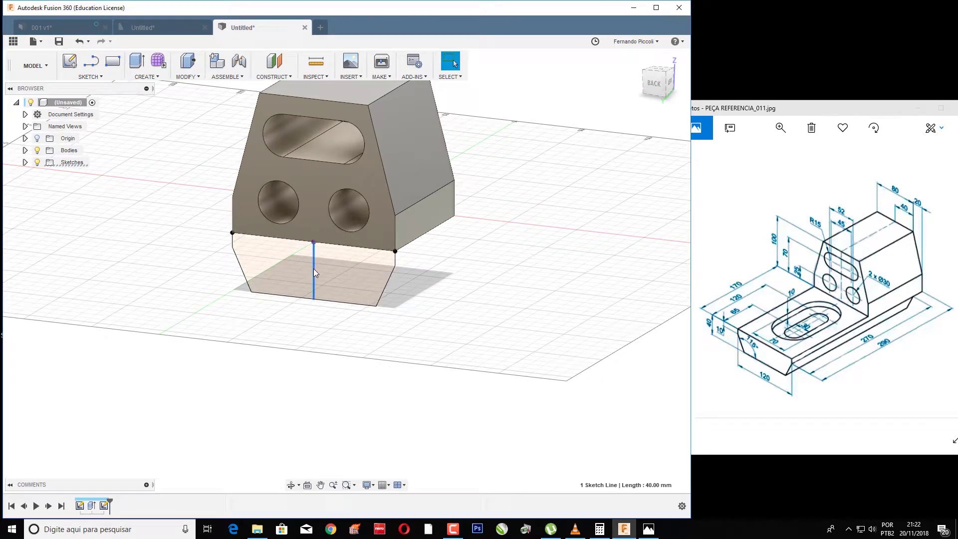
{"action": "left_click", "coordinate": [342, 267]}
{"action": "right_click", "coordinate": [341, 267]}
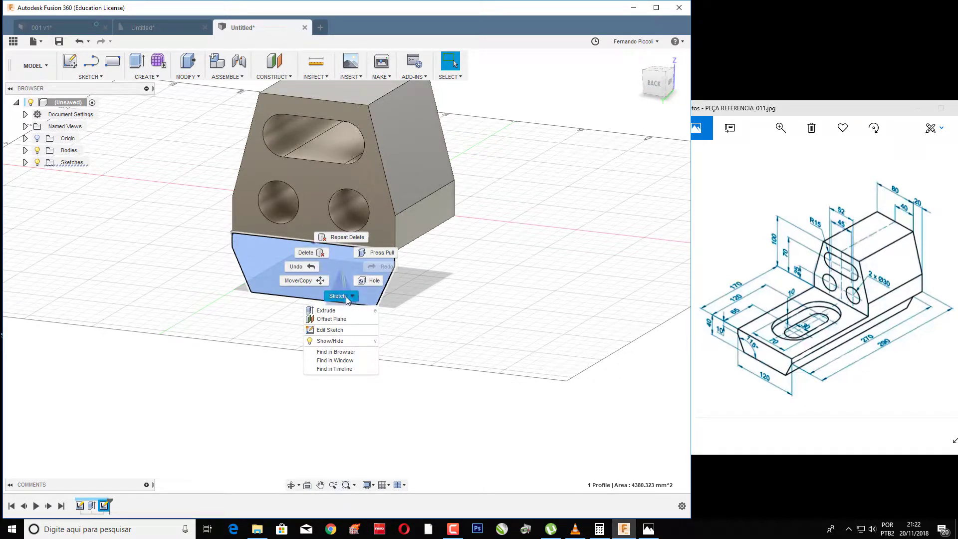
{"action": "left_click", "coordinate": [326, 310]}
{"action": "left_click_drag", "start_coordinate": [310, 273], "coordinate": [196, 324]}
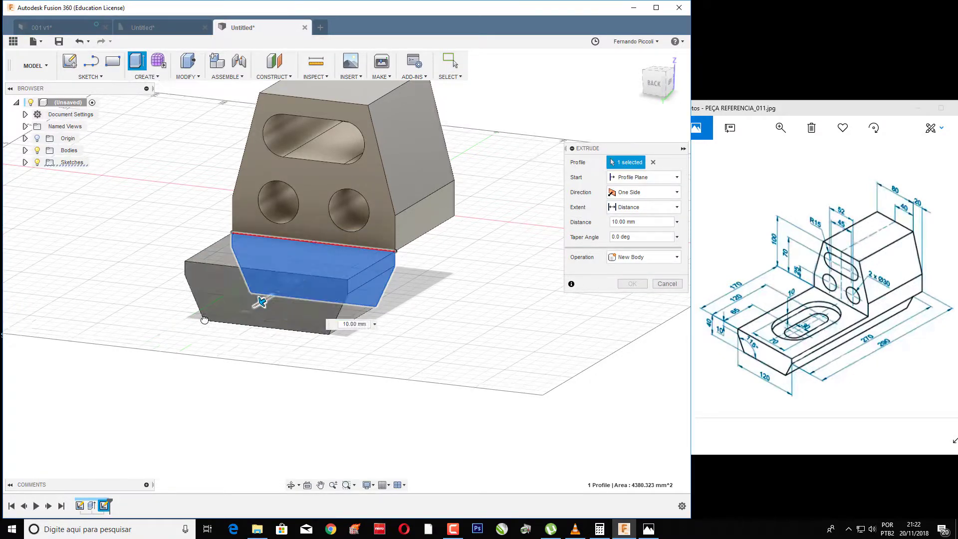
{"action": "key", "text": "Return"}
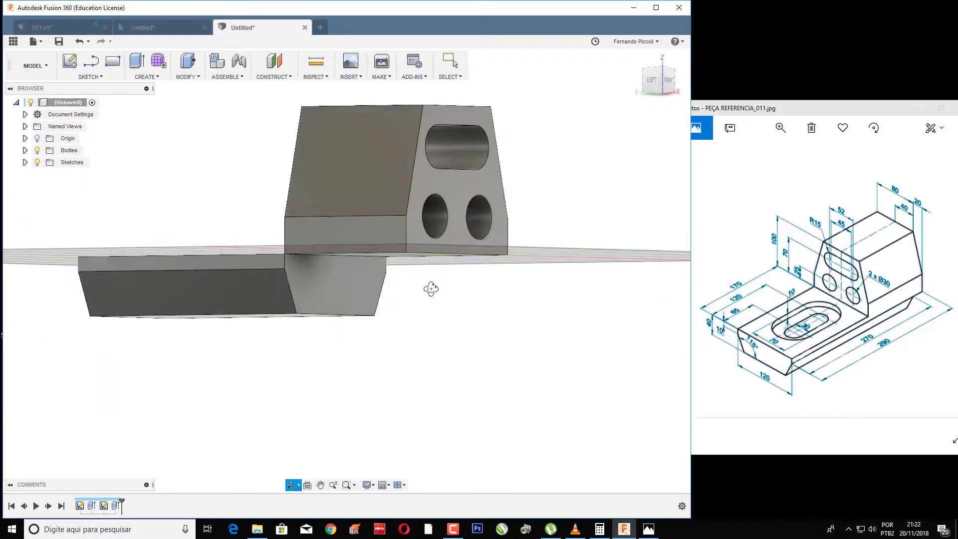
Extrude the lower face under the upright by 40 mm, then sketch on the front face
{"action": "middle_click_drag", "start_coordinate": [526, 310], "coordinate": [417, 300], "text": "shift"}
{"action": "left_click", "coordinate": [342, 295]}
{"action": "right_click", "coordinate": [342, 294]}
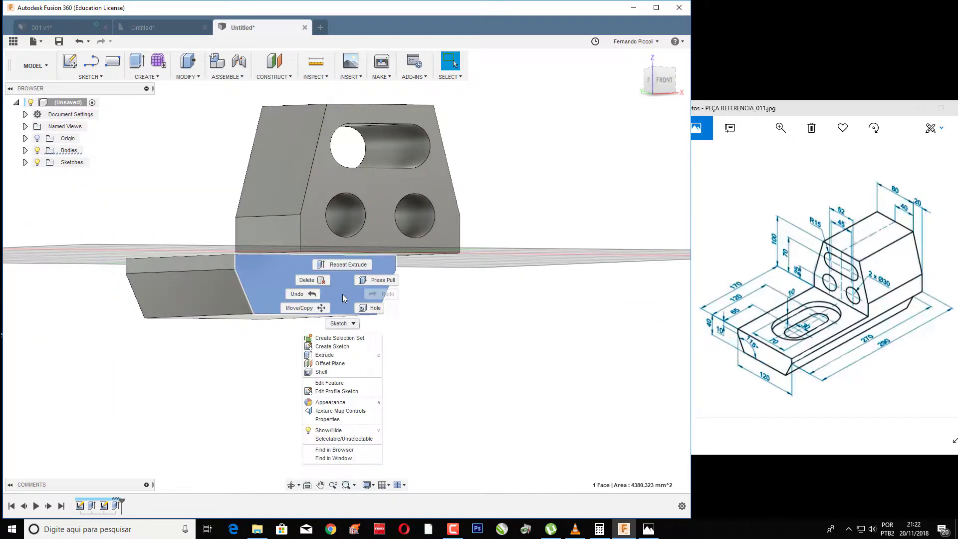
{"action": "left_click", "coordinate": [346, 356]}
{"action": "type", "text": "40"}
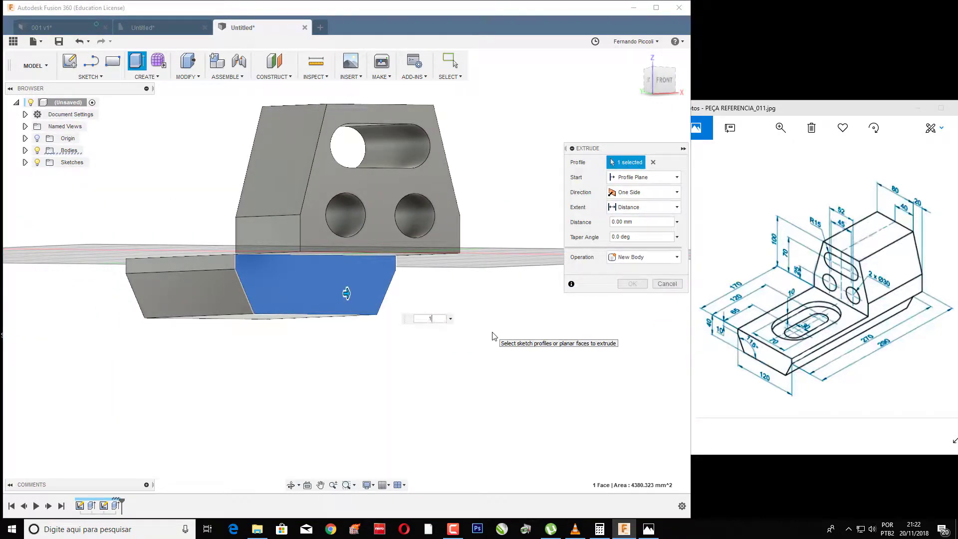
{"action": "key", "text": "Return"}
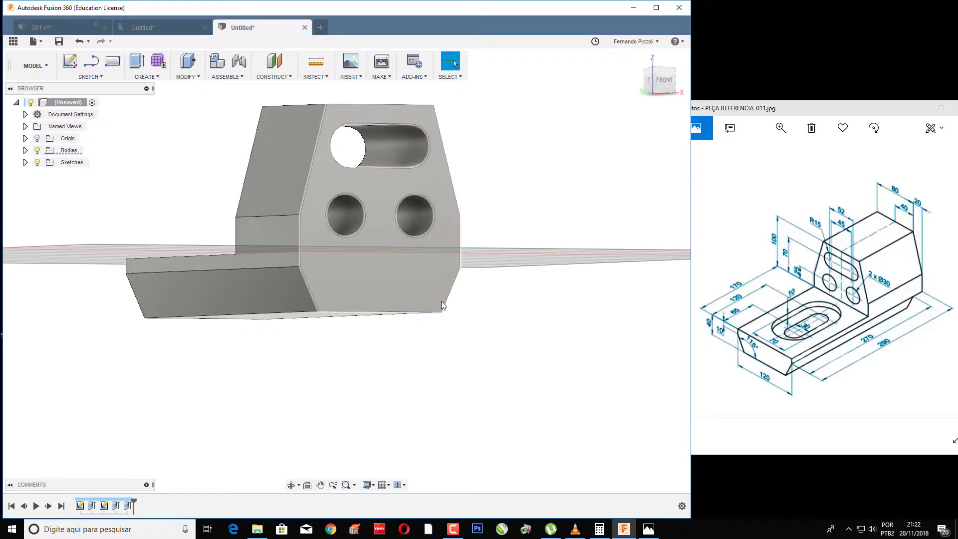
{"action": "left_click", "coordinate": [389, 302]}
{"action": "key", "text": "l"}
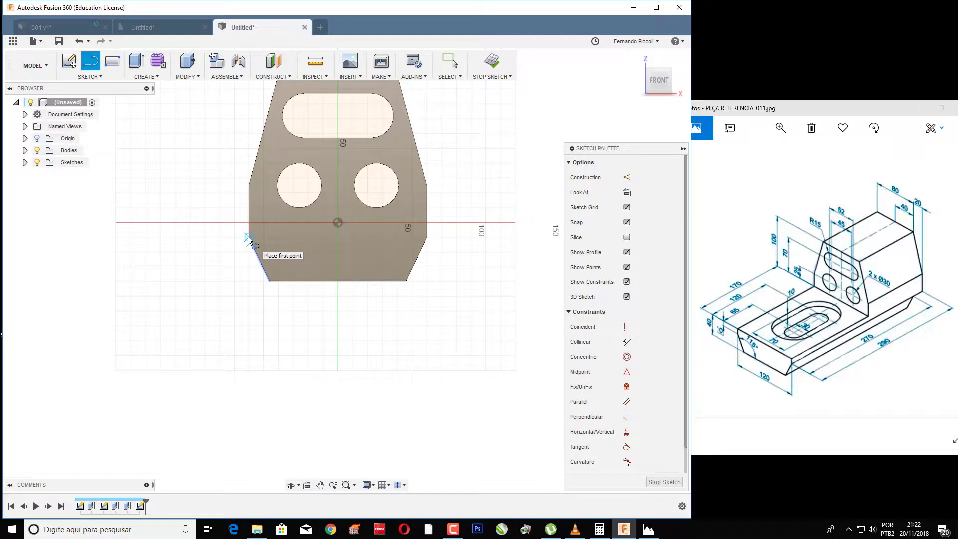
Draw a horizontal line across the upright's front face and finish the sketch
{"action": "left_click", "coordinate": [249, 237]}
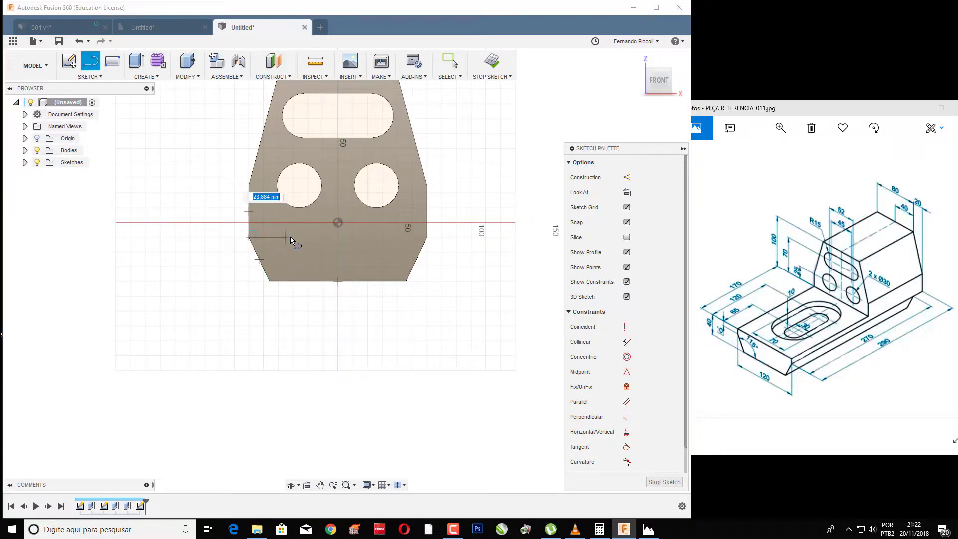
{"action": "left_click", "coordinate": [427, 237]}
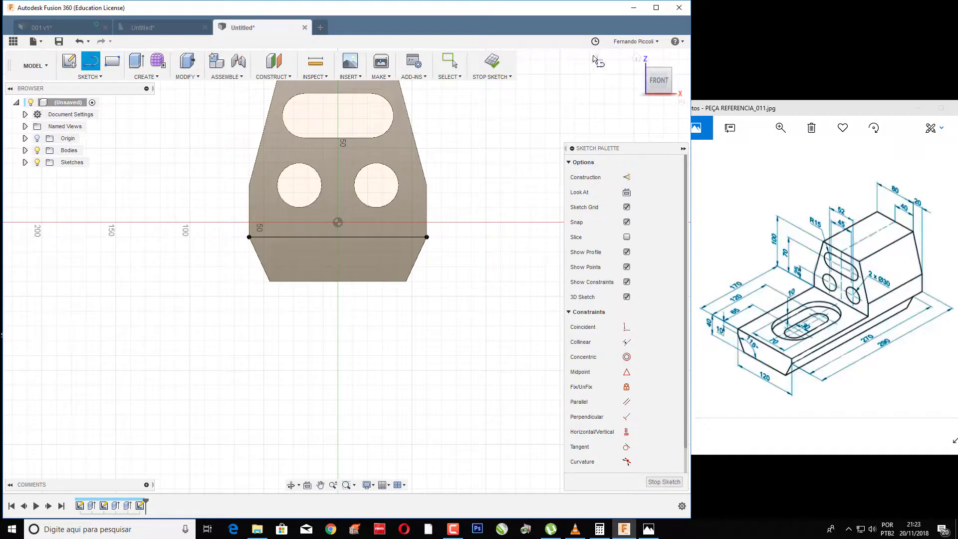
{"action": "left_click", "coordinate": [492, 60]}
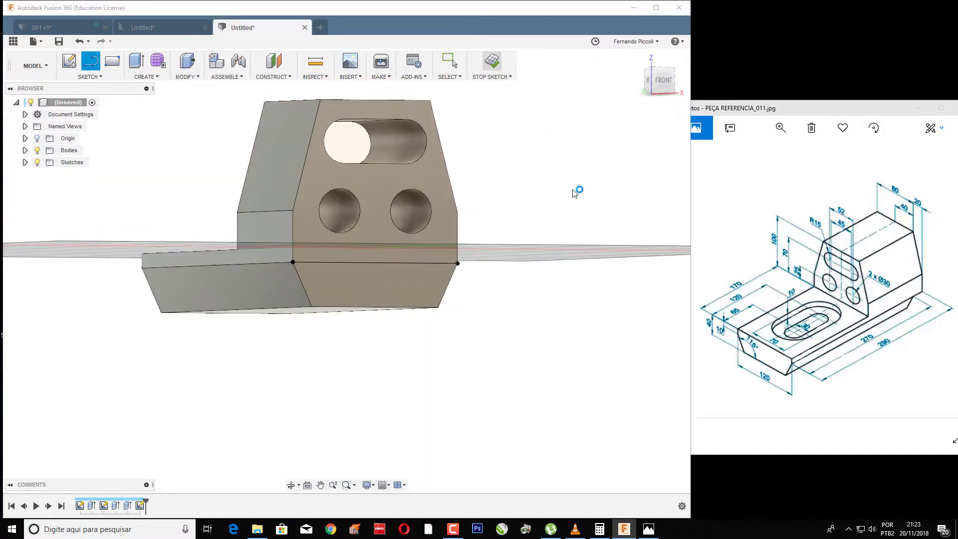
Extrude the lower strip below the line 20 mm into the base
{"action": "left_click", "coordinate": [385, 299]}
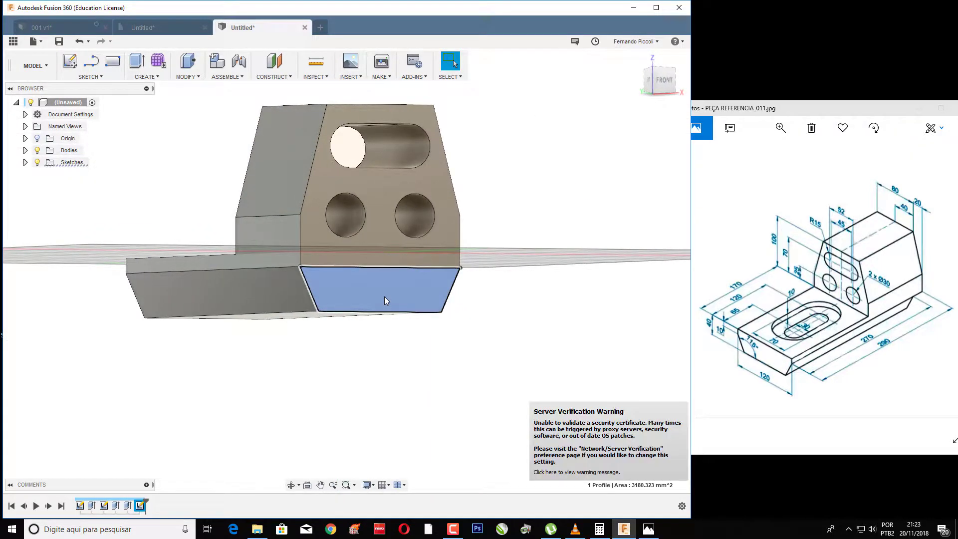
{"action": "right_click", "coordinate": [384, 299]}
{"action": "left_click", "coordinate": [385, 344]}
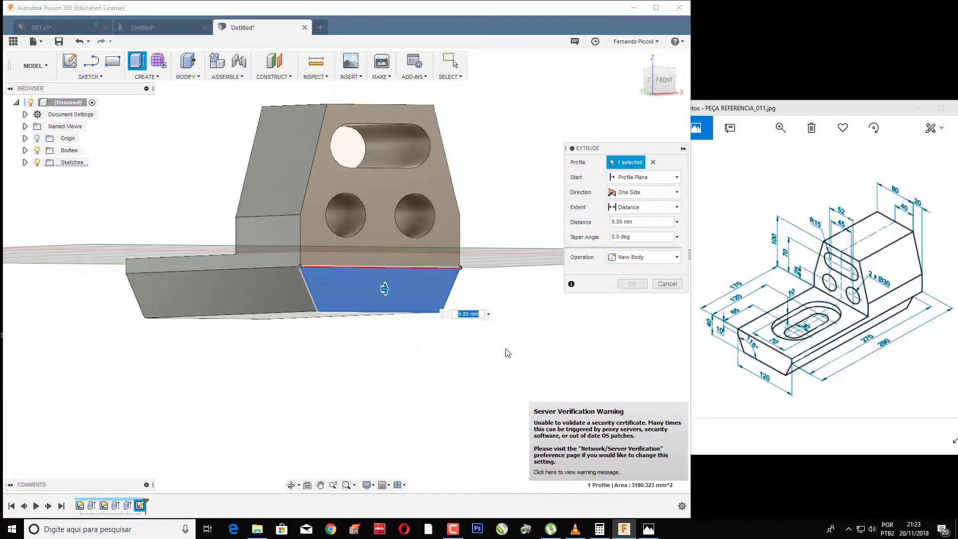
{"action": "key", "text": "Return"}
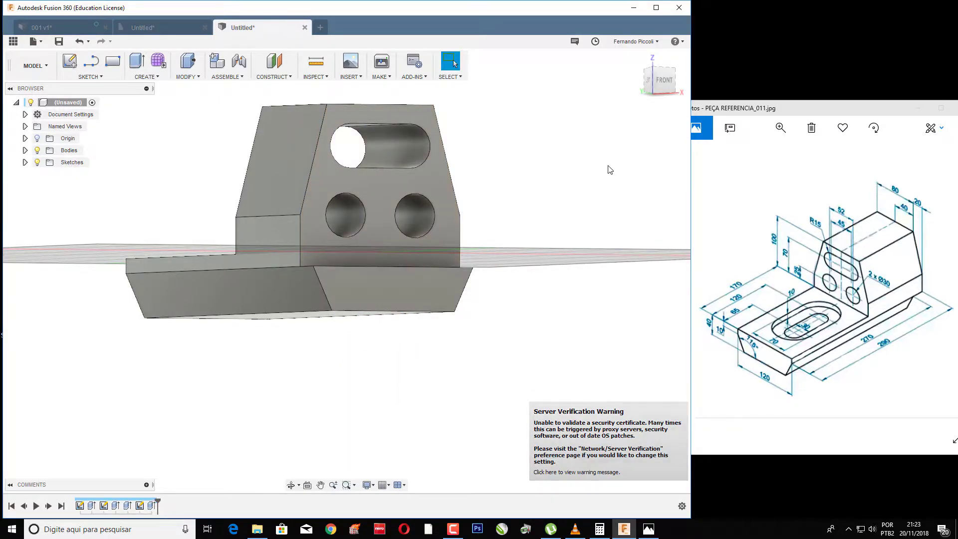
Return to the home view and undo the last 20 mm extrusion
{"action": "left_click", "coordinate": [642, 59]}
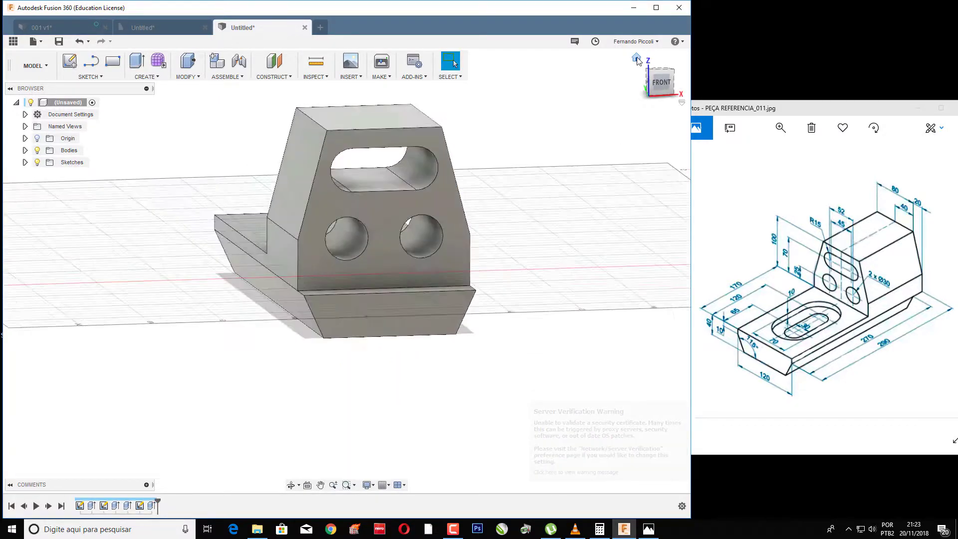
{"action": "mouse_move", "coordinate": [428, 375]}
{"action": "middle_mouse_down", "text": "shift"}
{"action": "mouse_move", "coordinate": [596, 349]}
{"action": "mouse_move", "coordinate": [577, 370]}
{"action": "mouse_move", "coordinate": [584, 353]}
{"action": "middle_mouse_up", "text": "shift"}
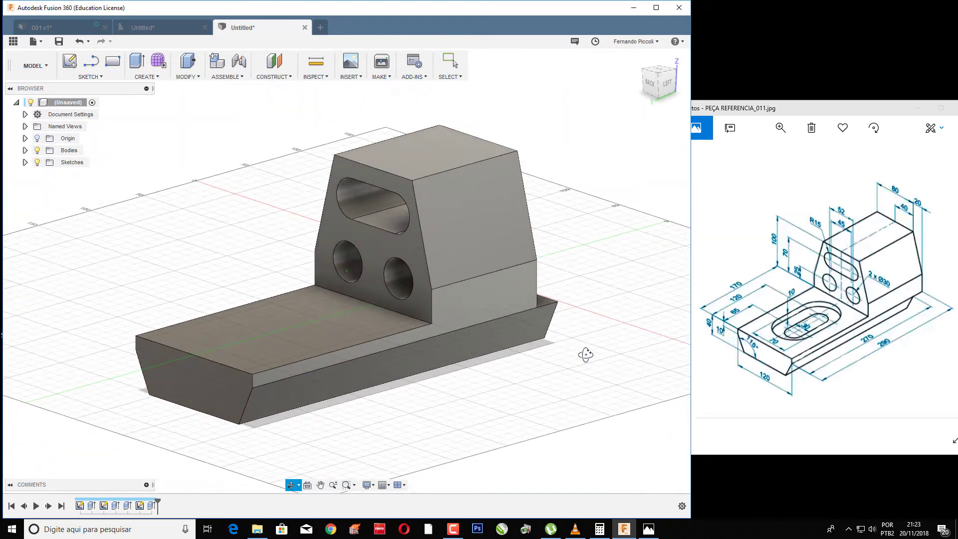
{"action": "key", "text": "Escape"}
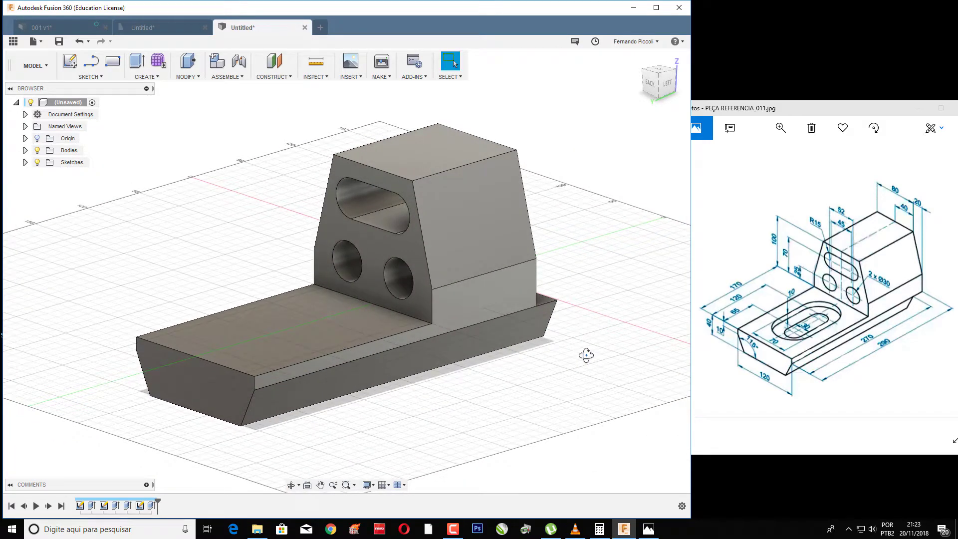
{"action": "key", "text": "ctrl+z"}
Extrude the upright's end face with a distance of 0
{"action": "middle_click_drag", "start_coordinate": [574, 327], "coordinate": [519, 345], "text": "shift"}
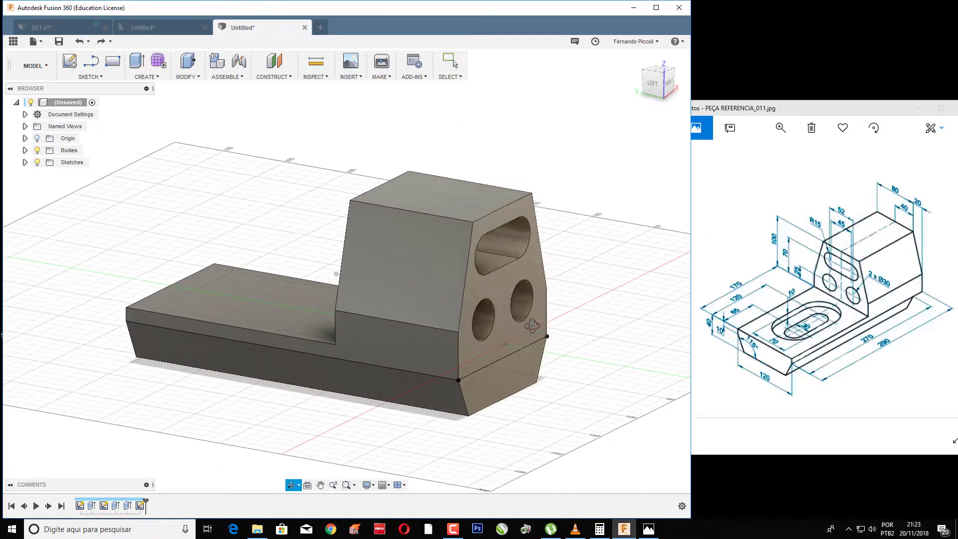
{"action": "left_click", "coordinate": [519, 345]}
{"action": "right_click", "coordinate": [519, 344]}
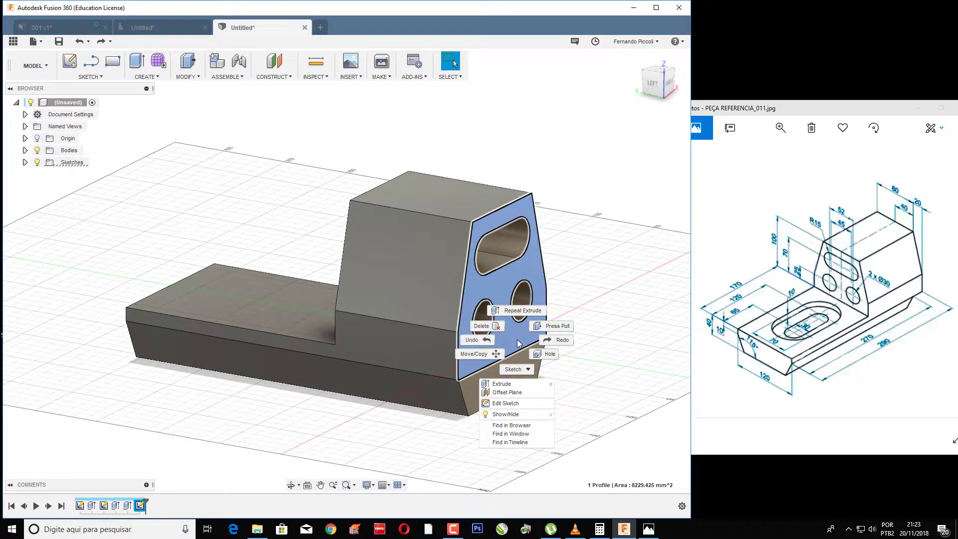
{"action": "left_click", "coordinate": [523, 390]}
{"action": "type", "text": "0"}
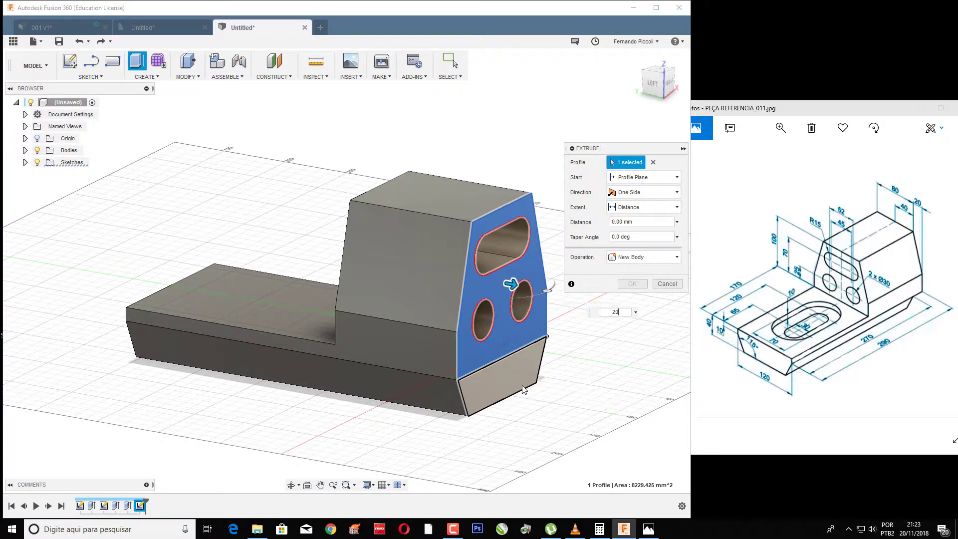
{"action": "key", "text": "Return"}
Orbit to look down on the part and select the base plate's top face
{"action": "mouse_move", "coordinate": [567, 413]}
{"action": "middle_mouse_down", "text": "shift"}
{"action": "mouse_move", "coordinate": [562, 381]}
{"action": "mouse_move", "coordinate": [639, 409]}
{"action": "middle_mouse_up", "text": "shift"}
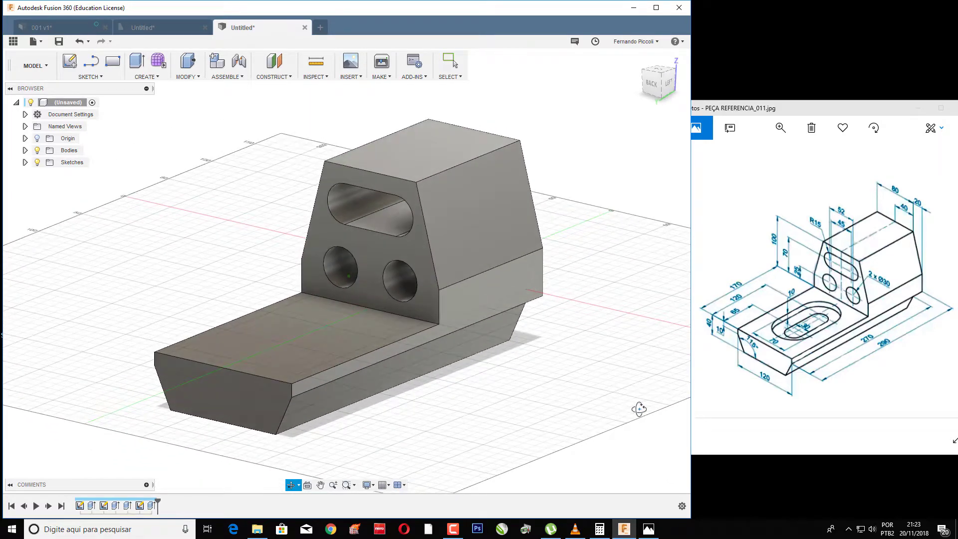
{"action": "middle_click_drag", "start_coordinate": [573, 387], "coordinate": [582, 360], "text": "shift"}
{"action": "left_click_drag", "start_coordinate": [580, 363], "coordinate": [580, 366]}
{"action": "key", "text": "Escape"}
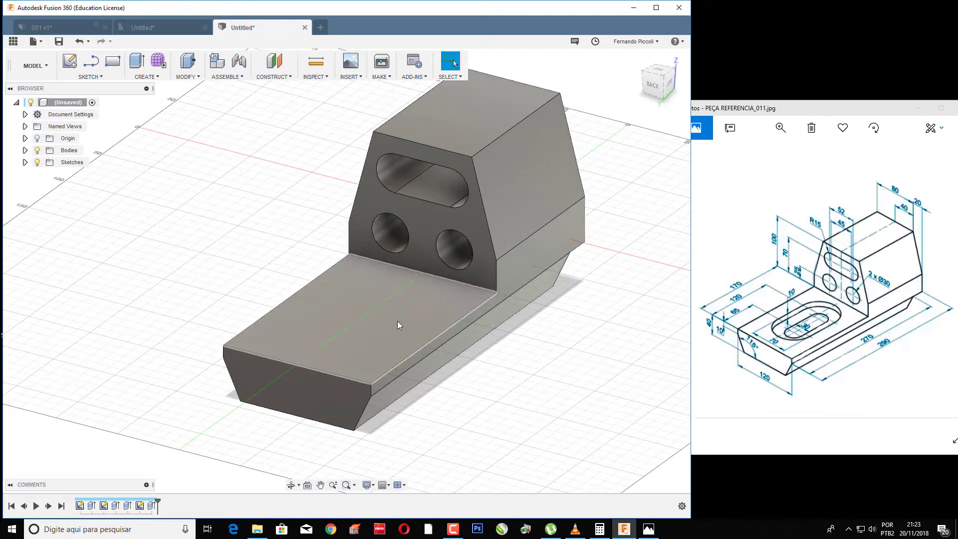
{"action": "left_click", "coordinate": [397, 322]}
Draw a 65 mm vertical line from the midpoint of the base's top edge
{"action": "key", "text": "l"}
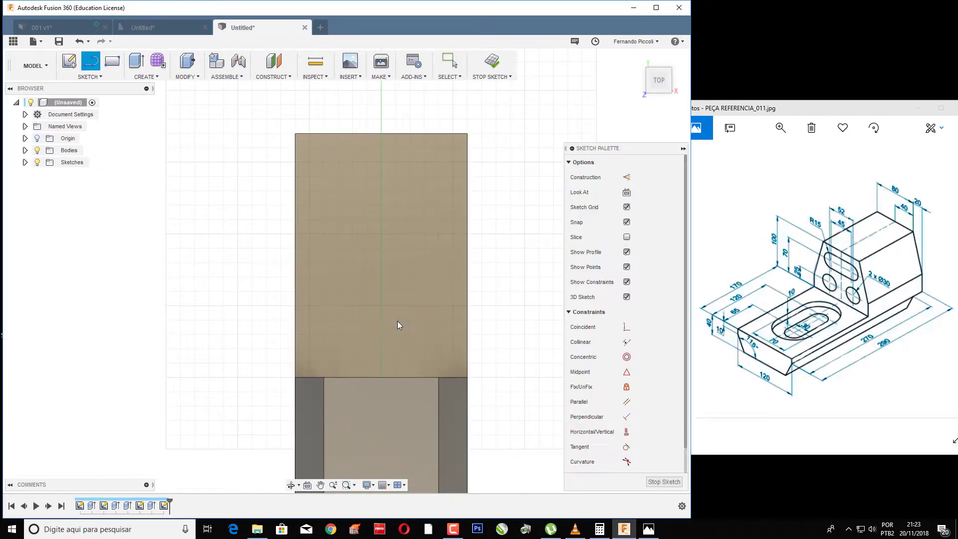
{"action": "left_click", "coordinate": [381, 134]}
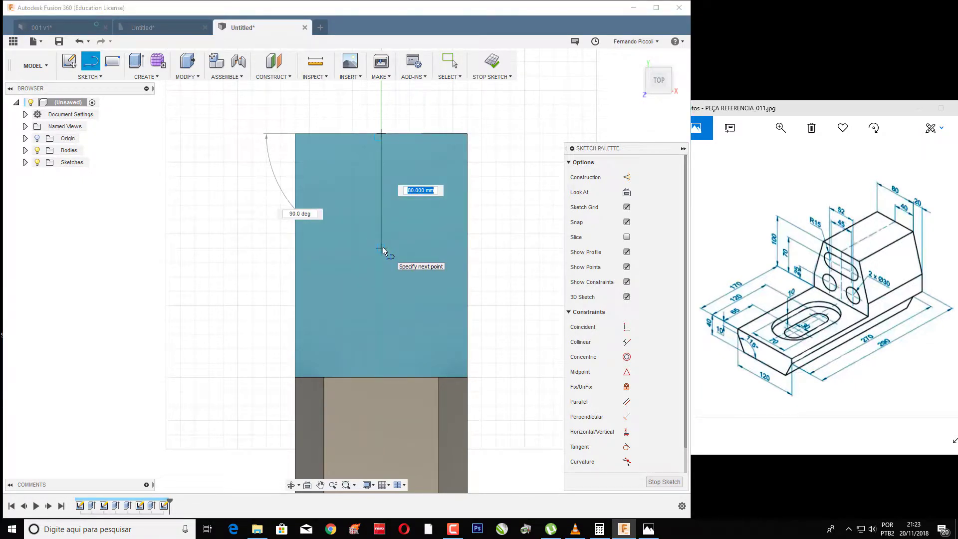
{"action": "type", "text": "65"}
{"action": "key", "text": "Tab"}
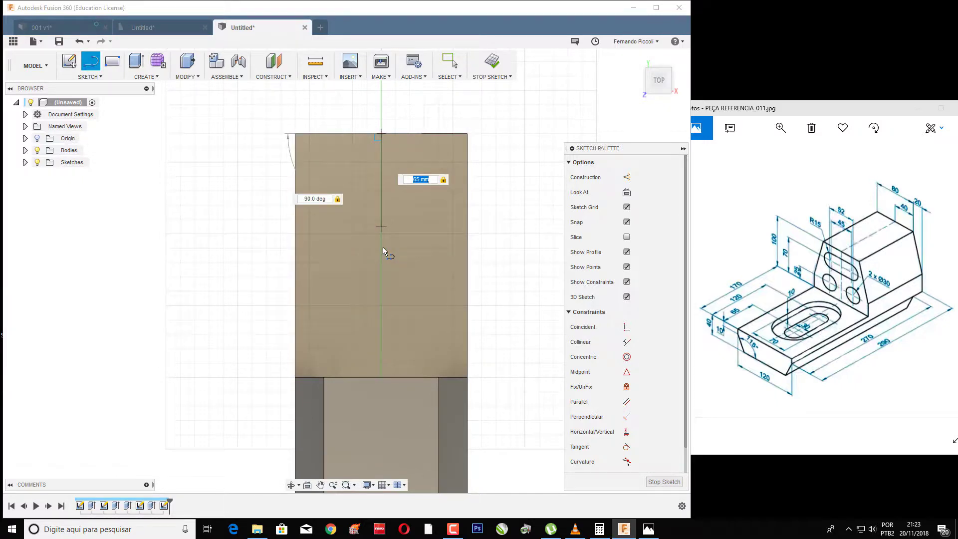
{"action": "key", "text": "Return"}
{"action": "key", "text": "Escape"}
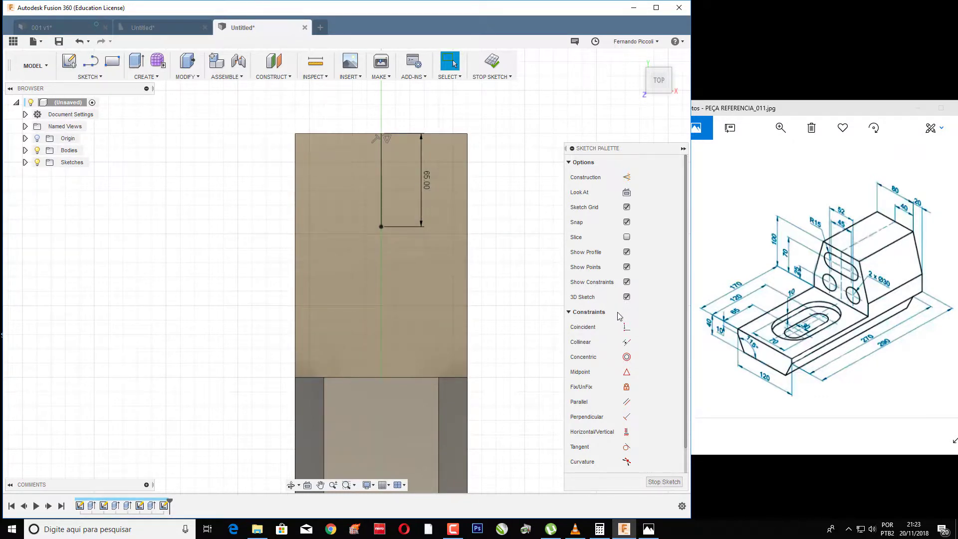
Draw a 120 mm vertical line continuing from the first line's endpoint
{"action": "key", "text": "l"}
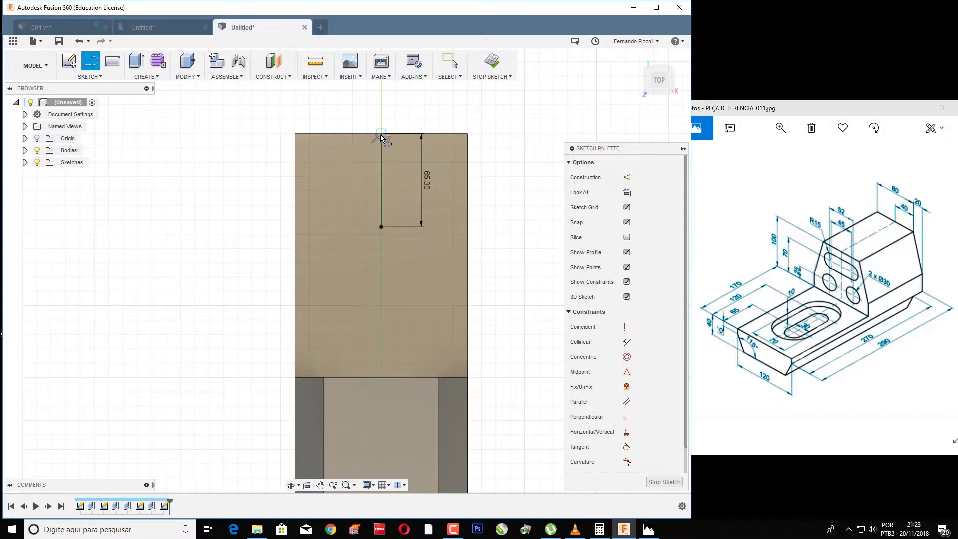
{"action": "left_click", "coordinate": [381, 135]}
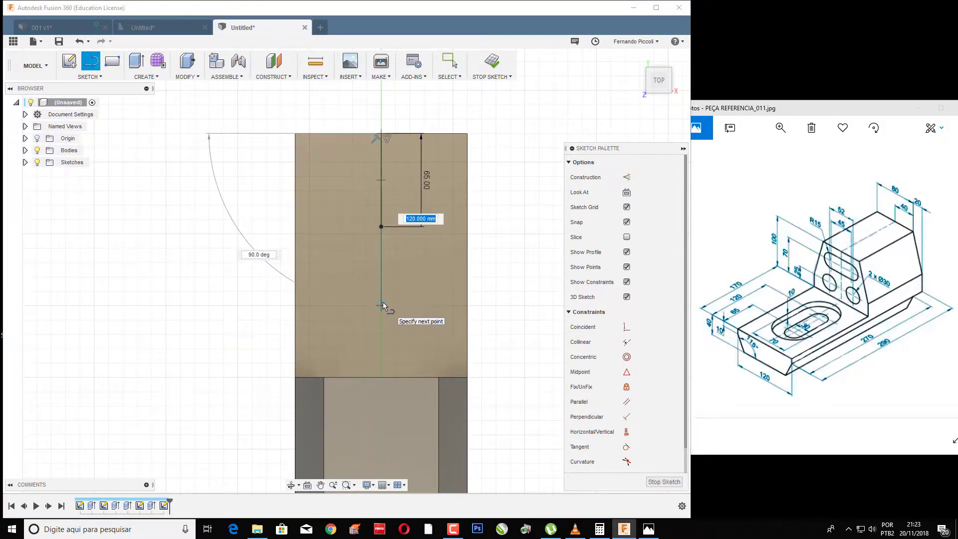
{"action": "type", "text": "120"}
{"action": "key", "text": "Tab"}
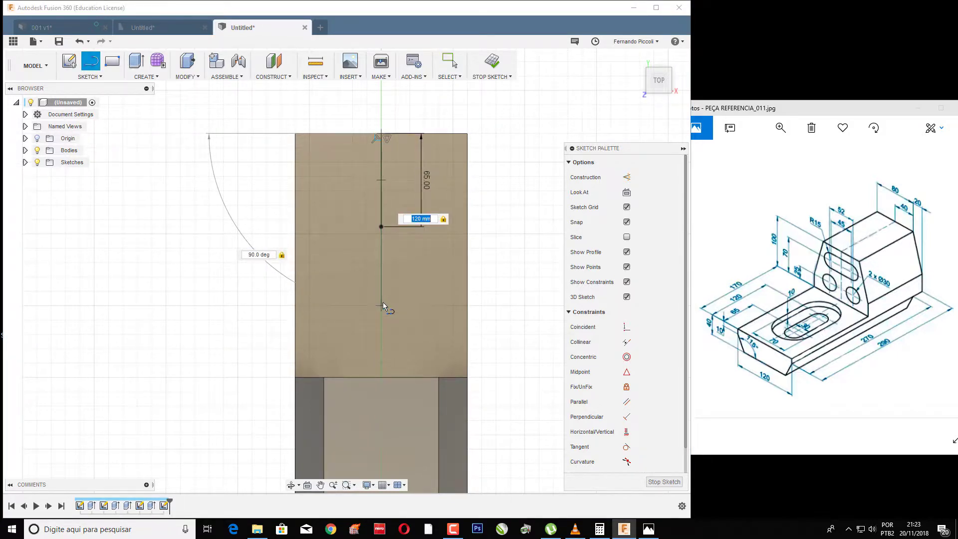
{"action": "key", "text": "Return"}
{"action": "key", "text": "Escape"}
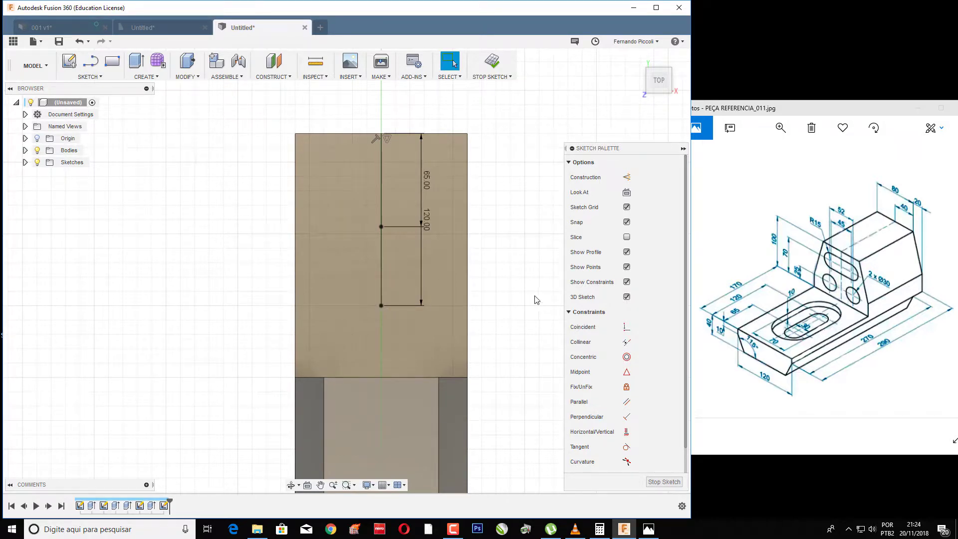
Draw a Ø70 mm circle centred on the lower line endpoint
{"action": "key", "text": "c"}
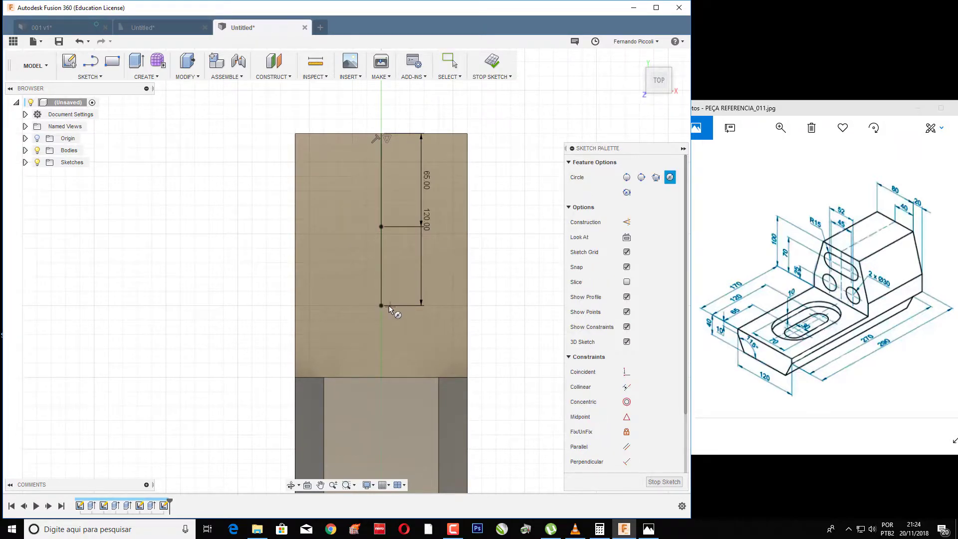
{"action": "left_click", "coordinate": [381, 306]}
{"action": "type", "text": "70"}
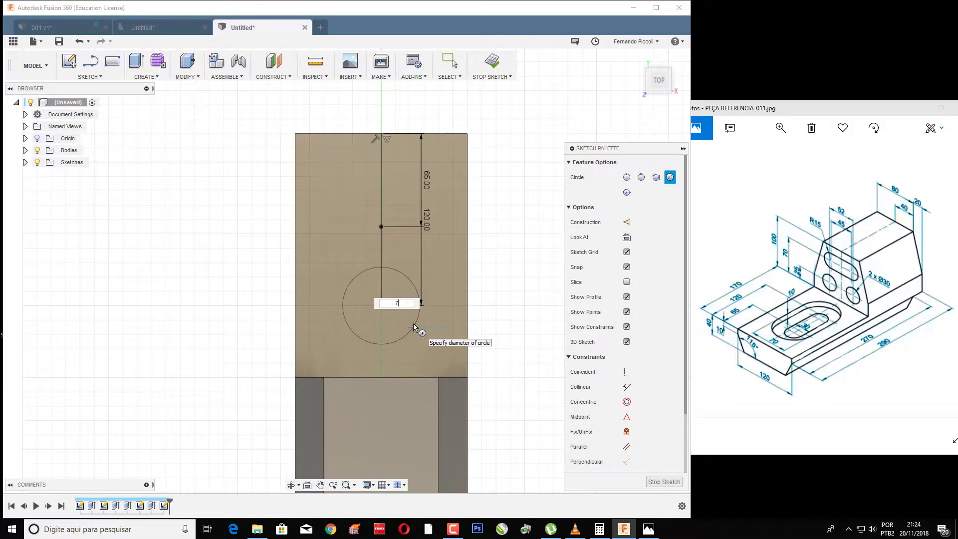
{"action": "key", "text": "Tab"}
{"action": "key", "text": "Return"}
{"action": "key", "text": "Escape"}
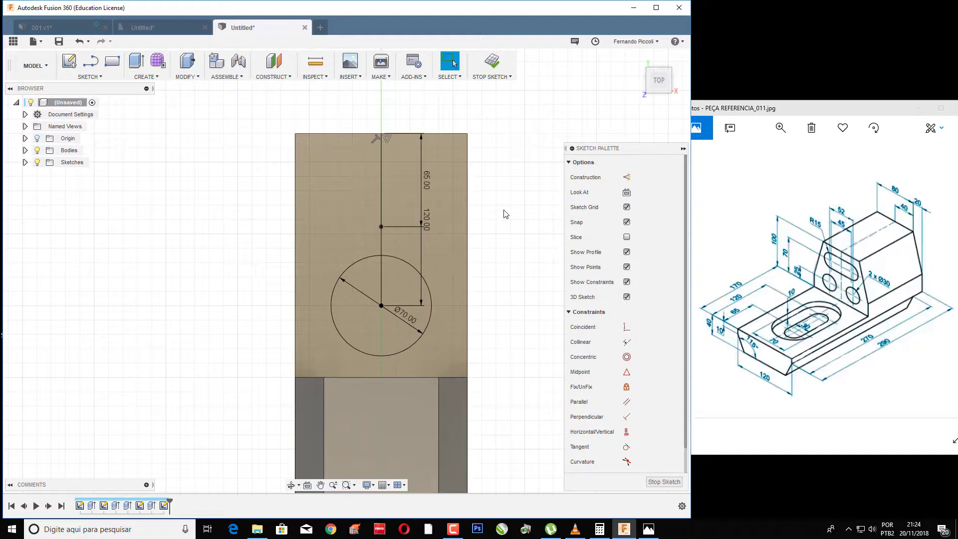
Draw a second Ø70 mm circle centred on the 65 mm line endpoint
{"action": "key", "text": "l"}
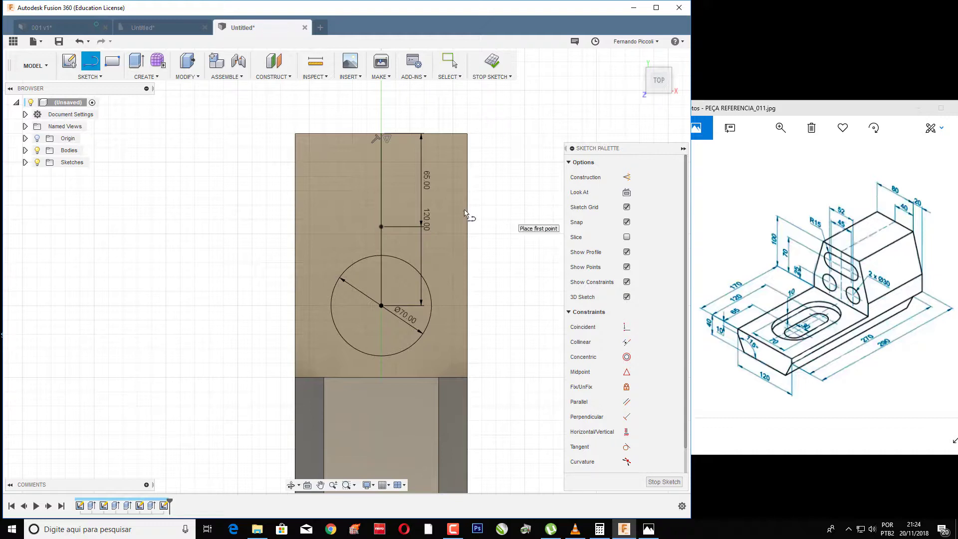
{"action": "left_click", "coordinate": [382, 227]}
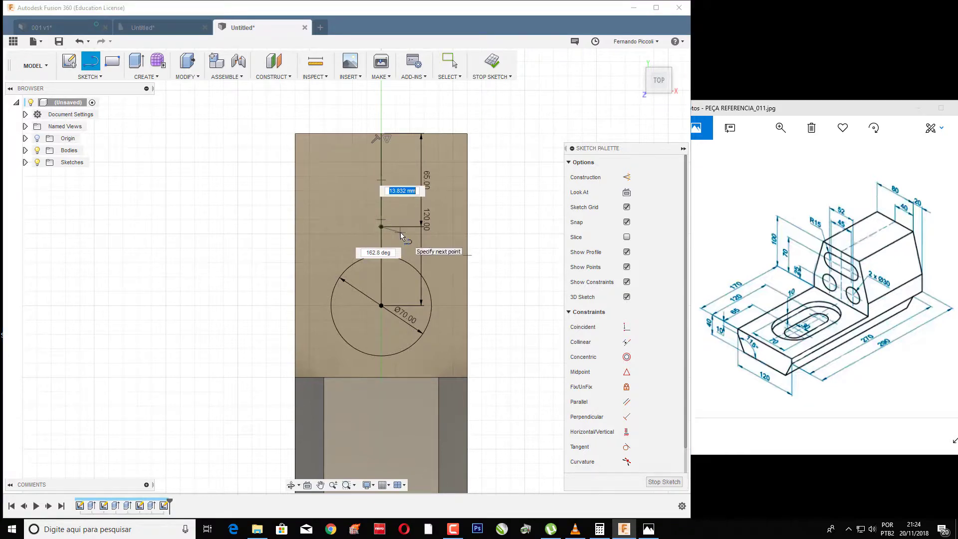
{"action": "key", "text": "Escape"}
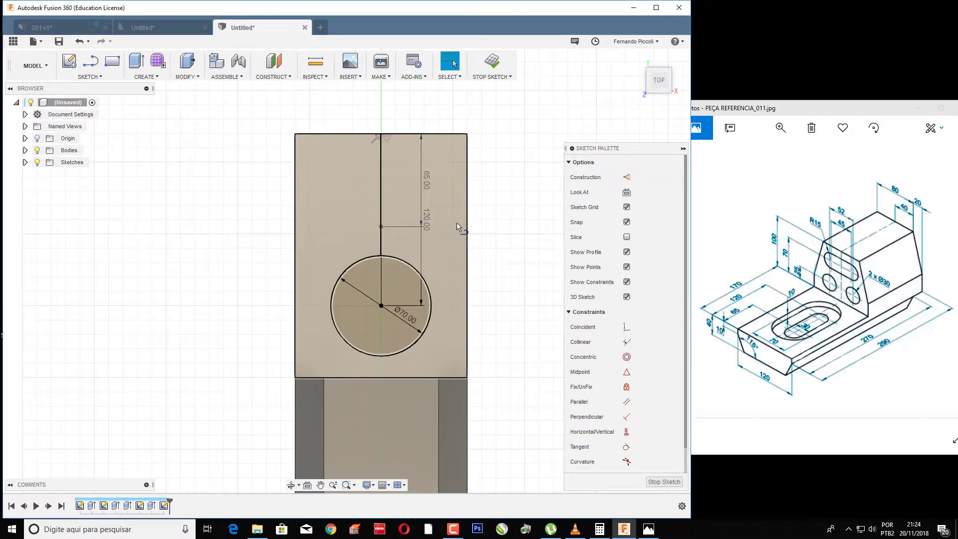
{"action": "key", "text": "c"}
{"action": "left_click", "coordinate": [382, 227]}
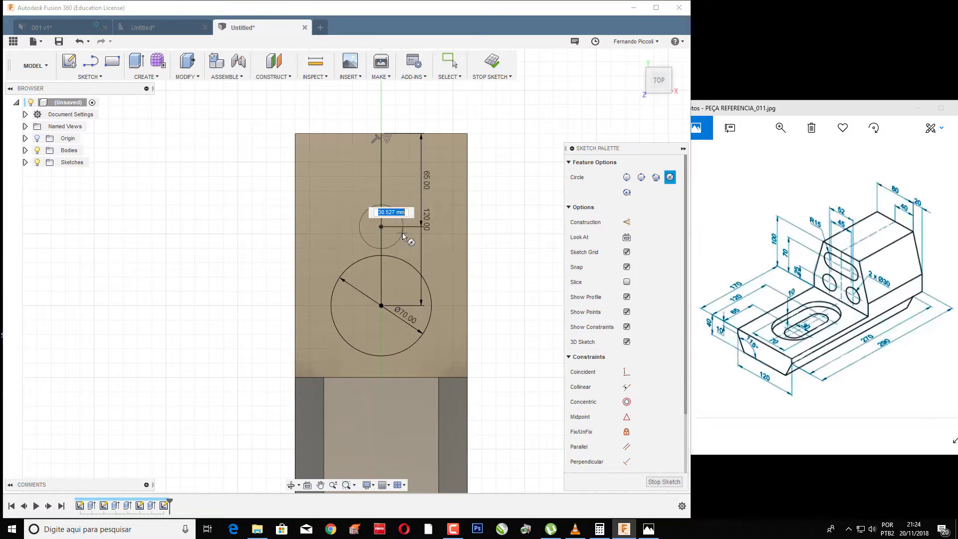
{"action": "type", "text": "0"}
{"action": "key", "text": "Return"}
{"action": "key", "text": "Escape"}
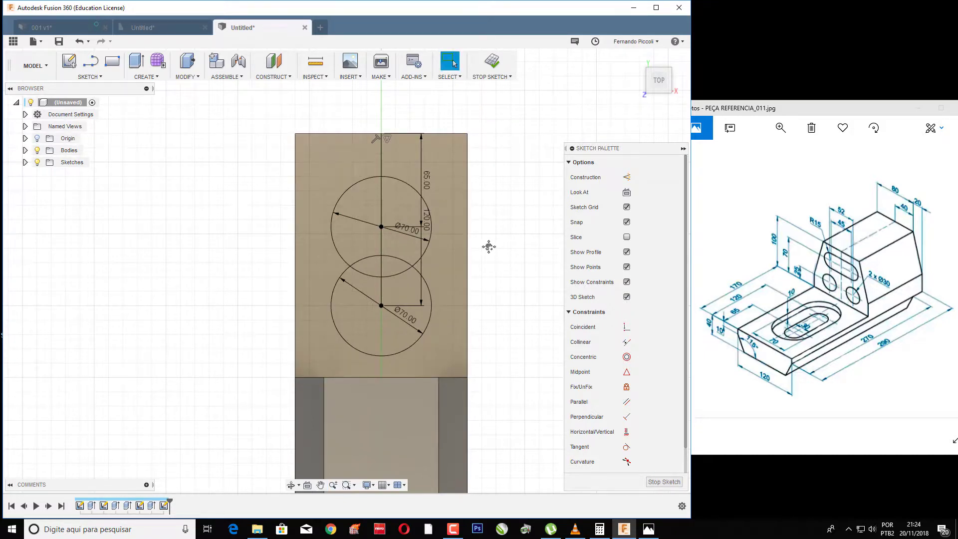
Draw two vertical lines flanking the circles on the right and left
{"action": "key", "text": "l"}
{"action": "left_click", "coordinate": [436, 182]}
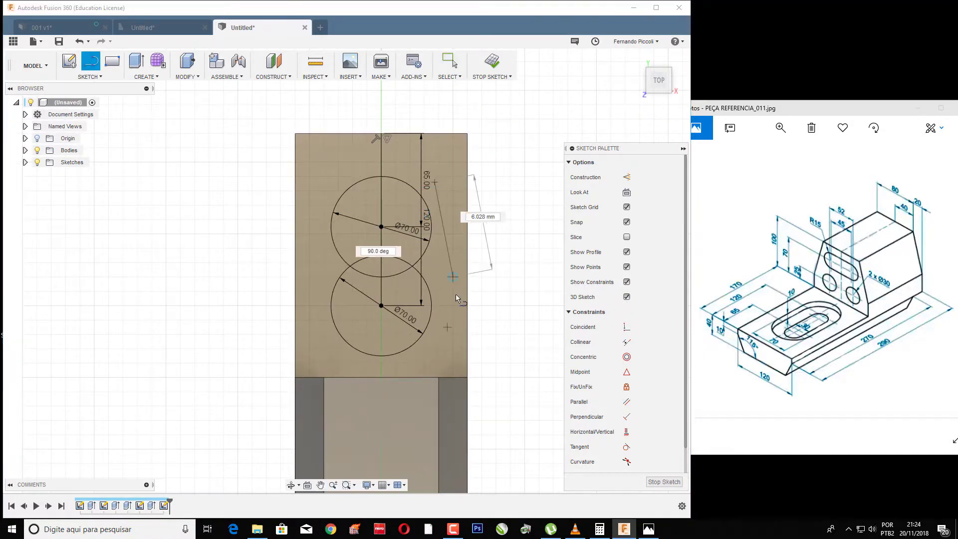
{"action": "left_click", "coordinate": [437, 343]}
{"action": "key", "text": "Escape"}
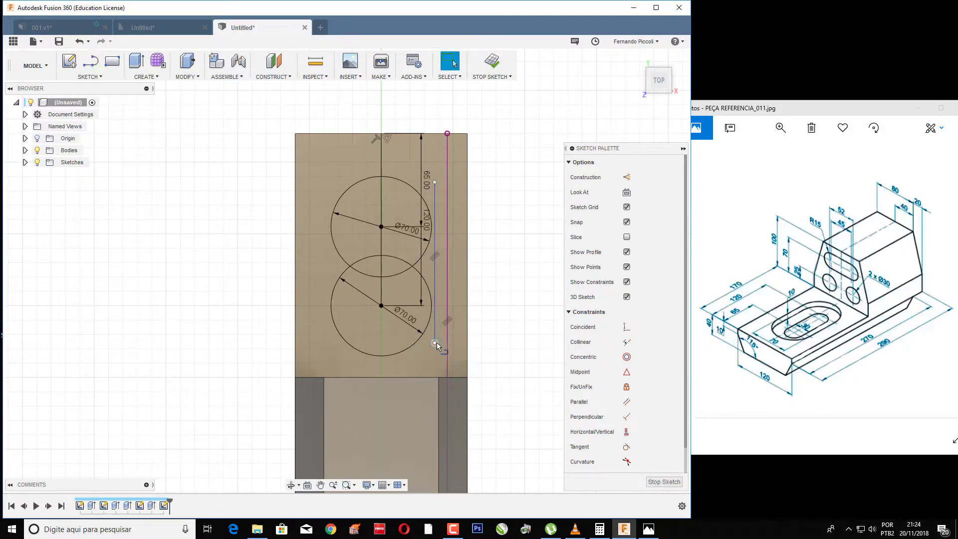
{"action": "key", "text": "l"}
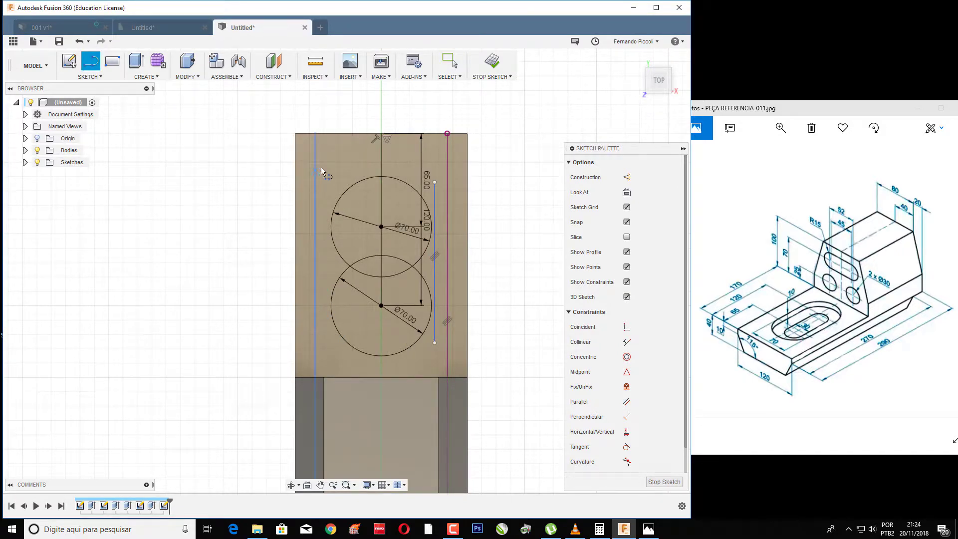
{"action": "left_click", "coordinate": [328, 175]}
{"action": "left_click", "coordinate": [328, 356]}
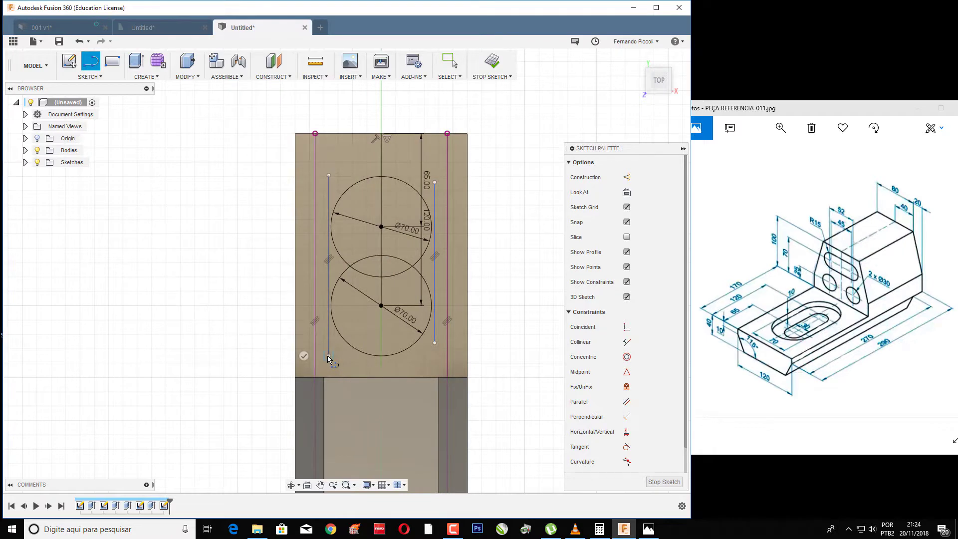
{"action": "key", "text": "Escape"}
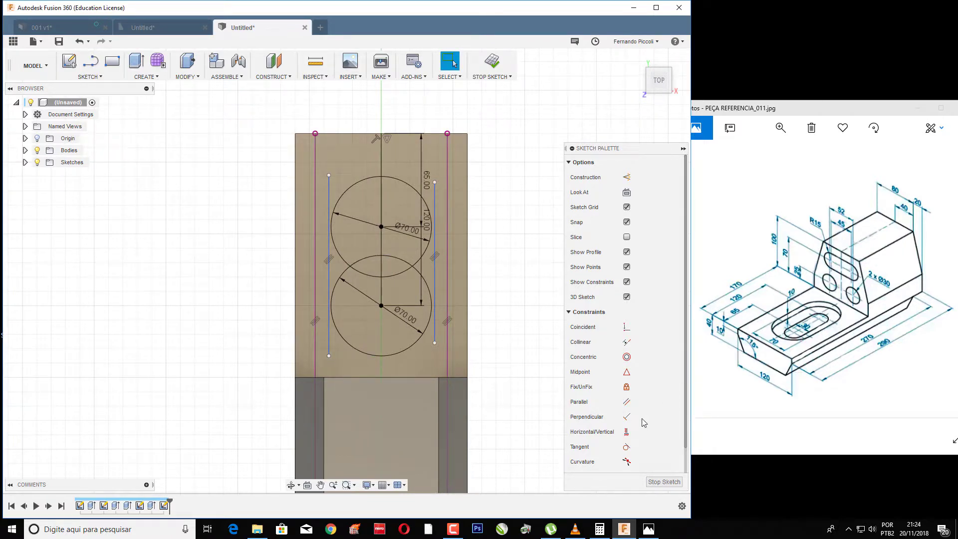
Fix both circle centres and make the vertical lines tangent to both circles
{"action": "left_click", "coordinate": [627, 388]}
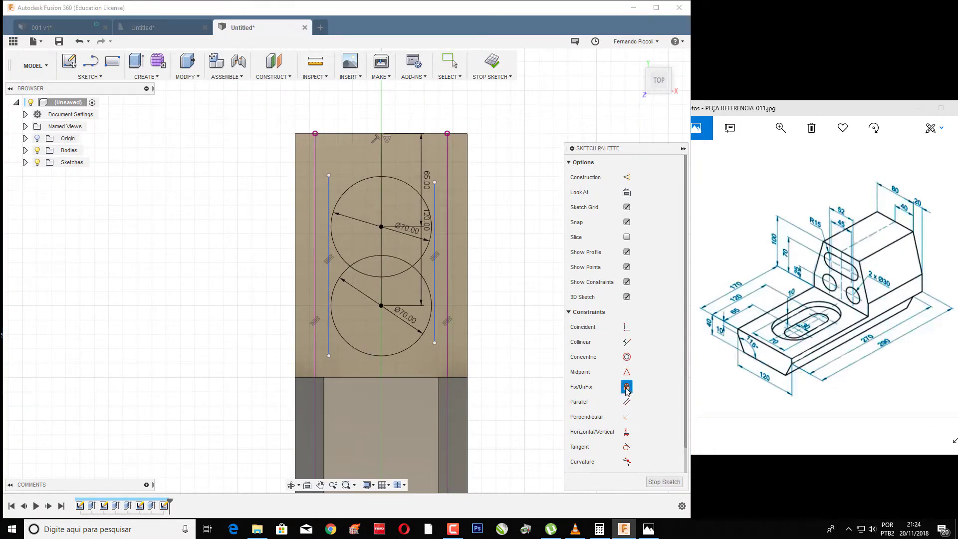
{"action": "left_click", "coordinate": [382, 306]}
{"action": "left_click", "coordinate": [382, 226]}
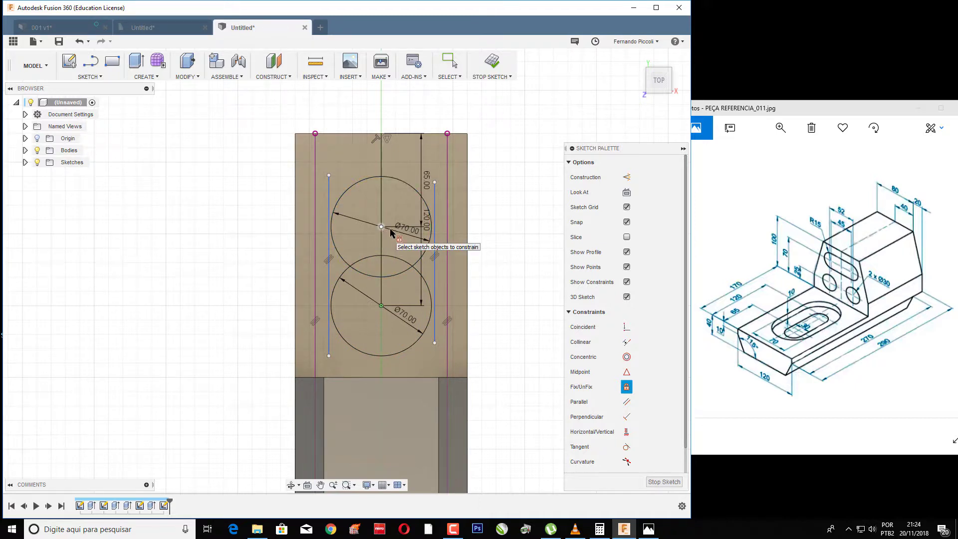
{"action": "left_click", "coordinate": [627, 447]}
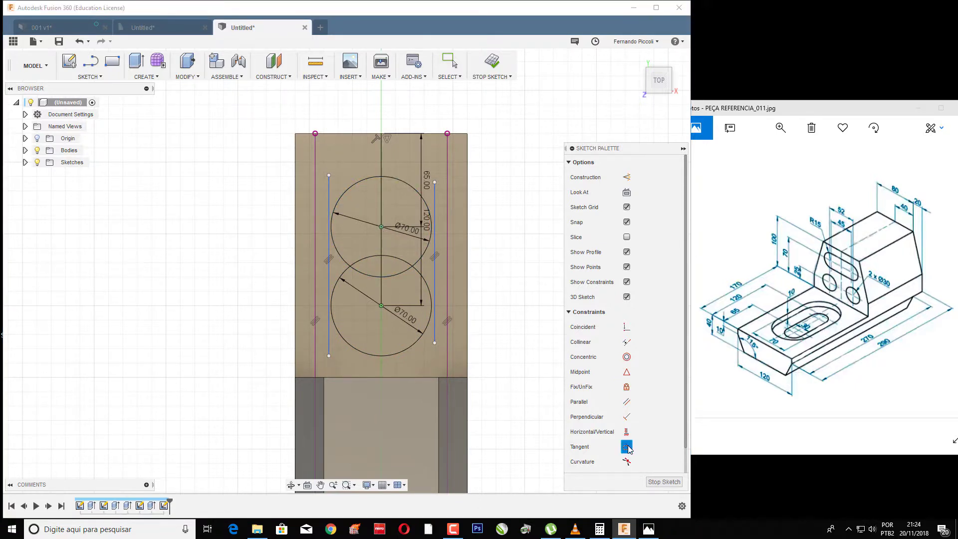
{"action": "left_click", "coordinate": [433, 230]}
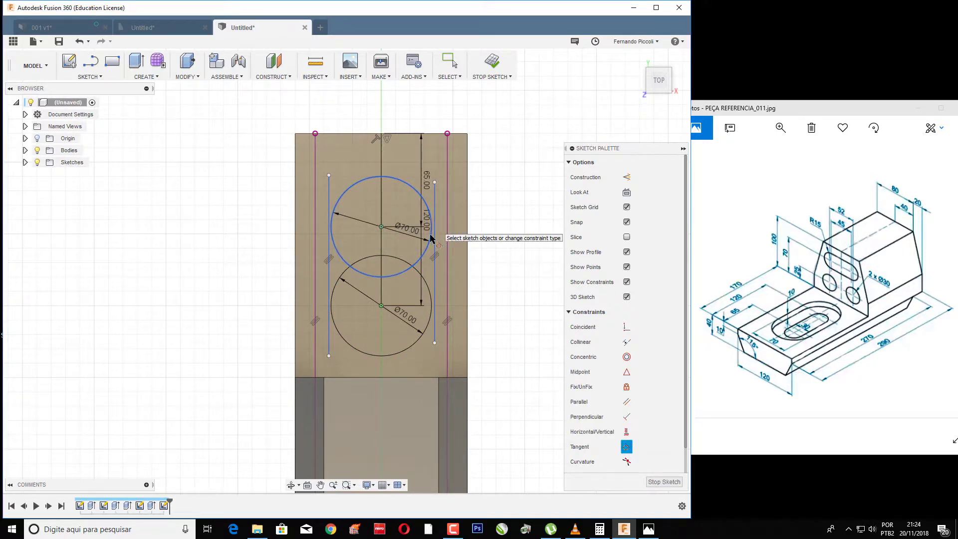
{"action": "left_click", "coordinate": [435, 238]}
{"action": "left_click", "coordinate": [434, 263]}
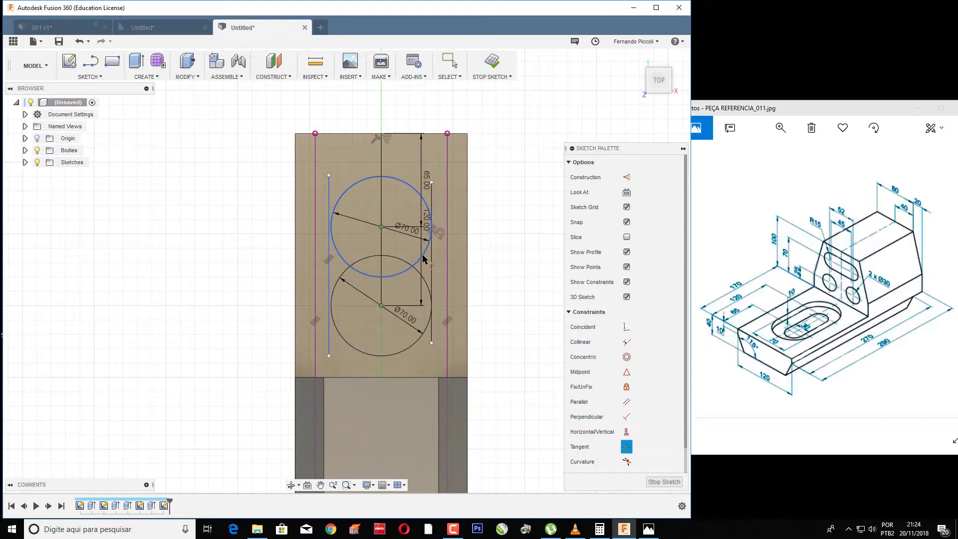
{"action": "left_click", "coordinate": [339, 279]}
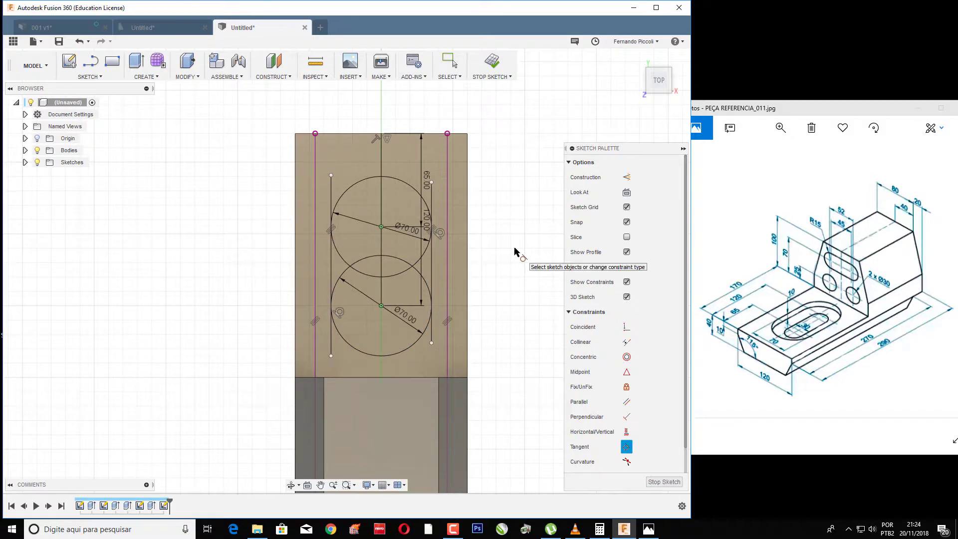
Trim the vertical line ends sticking out above and below the circles
{"action": "key", "text": "t"}
{"action": "left_click", "coordinate": [432, 199]}
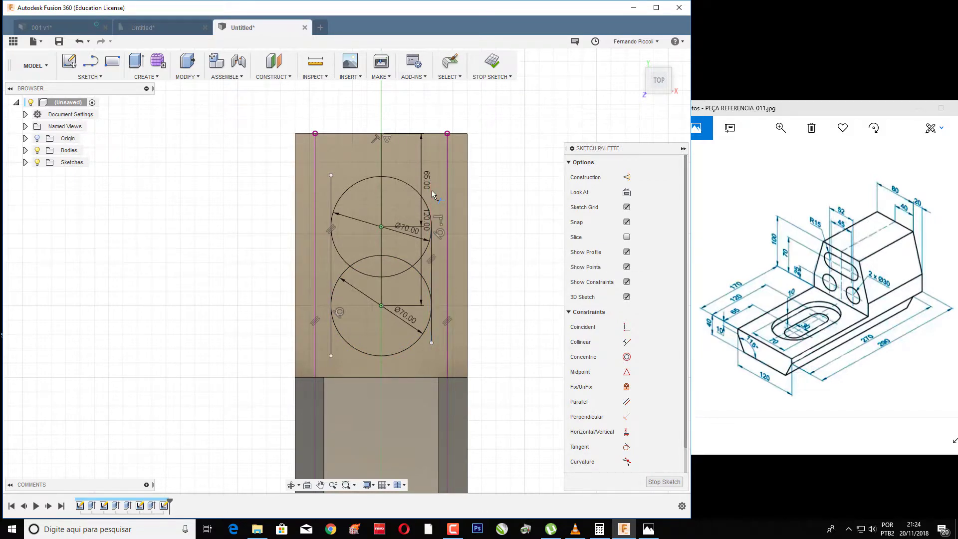
{"action": "left_click", "coordinate": [330, 189]}
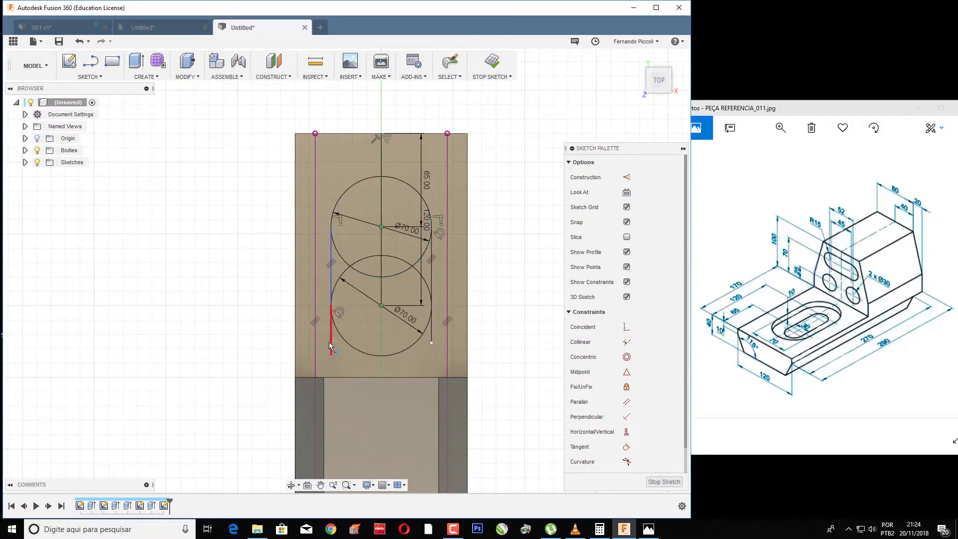
{"action": "left_click", "coordinate": [330, 346]}
{"action": "left_click", "coordinate": [433, 339]}
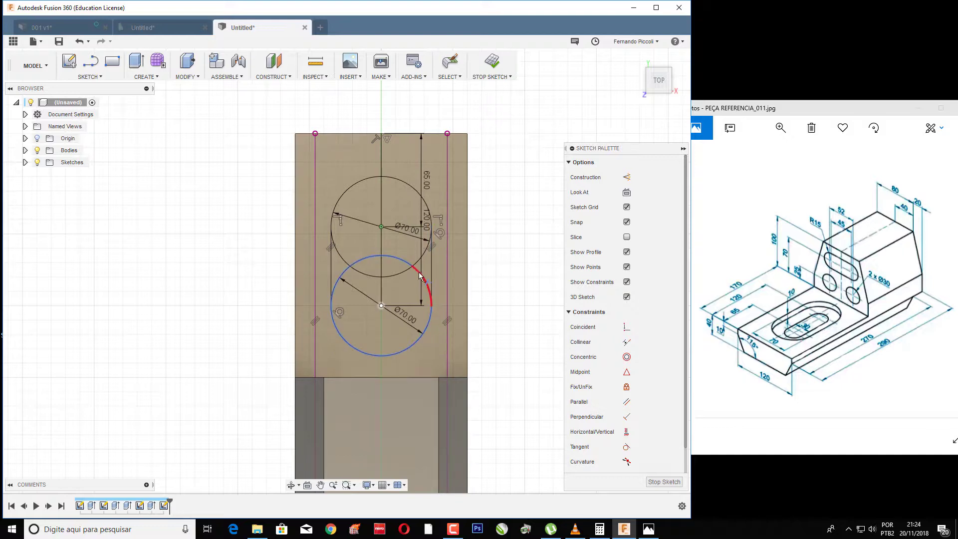
Trim the inner overlapping circle arcs, leaving one closed rounded-slot outline, undoing the last trim
{"action": "left_click", "coordinate": [419, 271]}
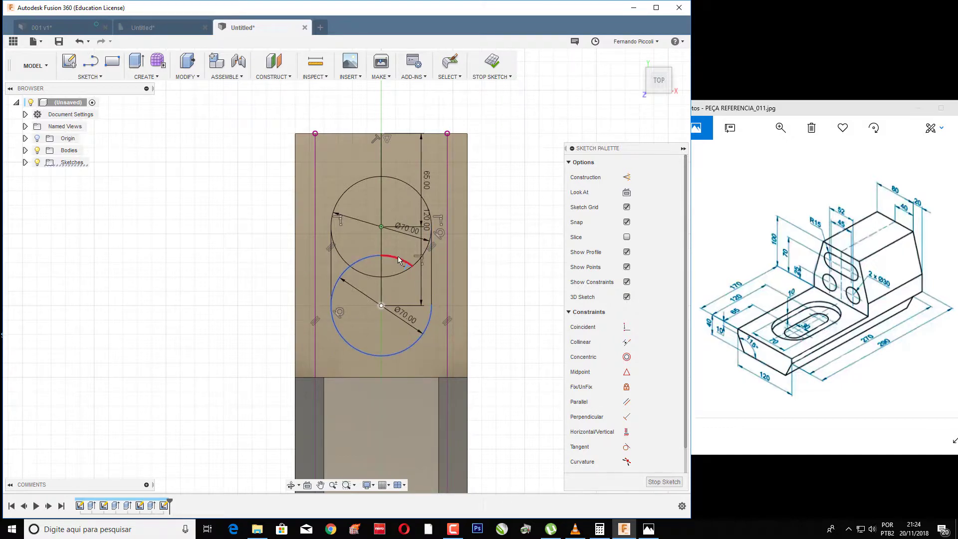
{"action": "left_click", "coordinate": [366, 273]}
{"action": "left_click", "coordinate": [361, 260]}
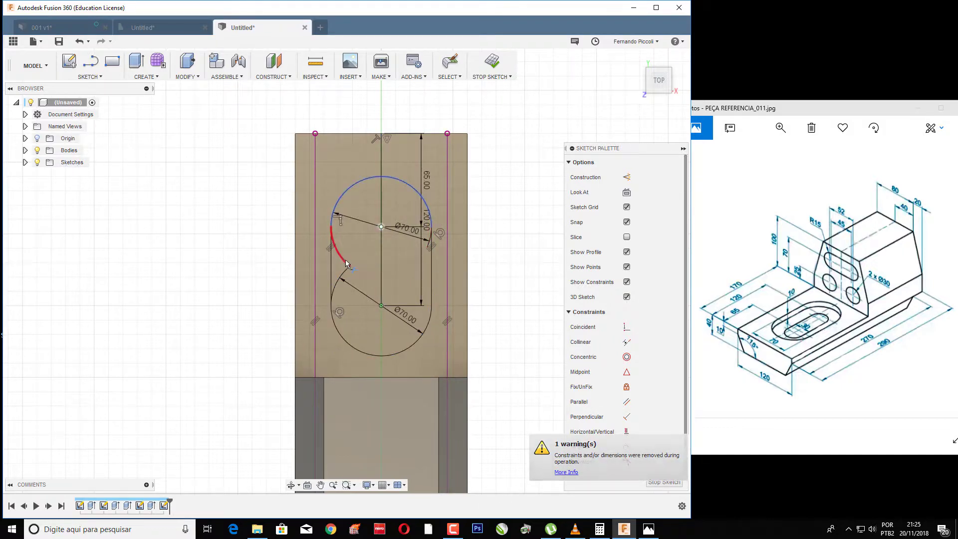
{"action": "left_click", "coordinate": [343, 273]}
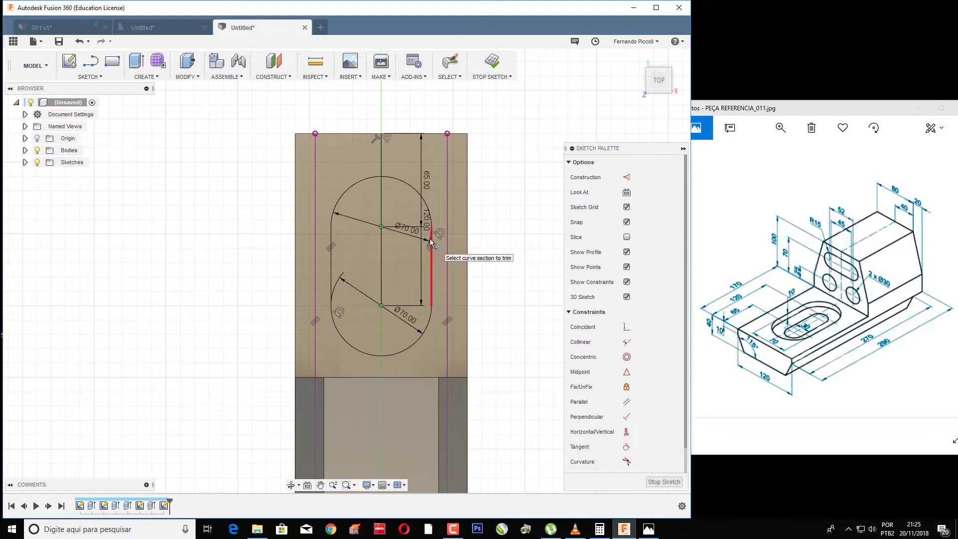
{"action": "scroll", "coordinate": [432, 239], "scroll_direction": "up", "scroll_amount": 2}
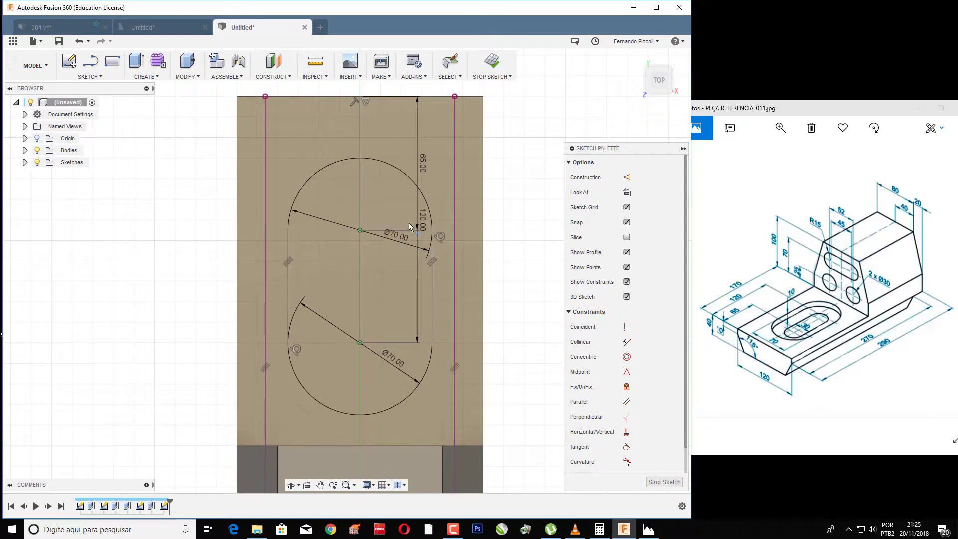
{"action": "key", "text": "Escape"}
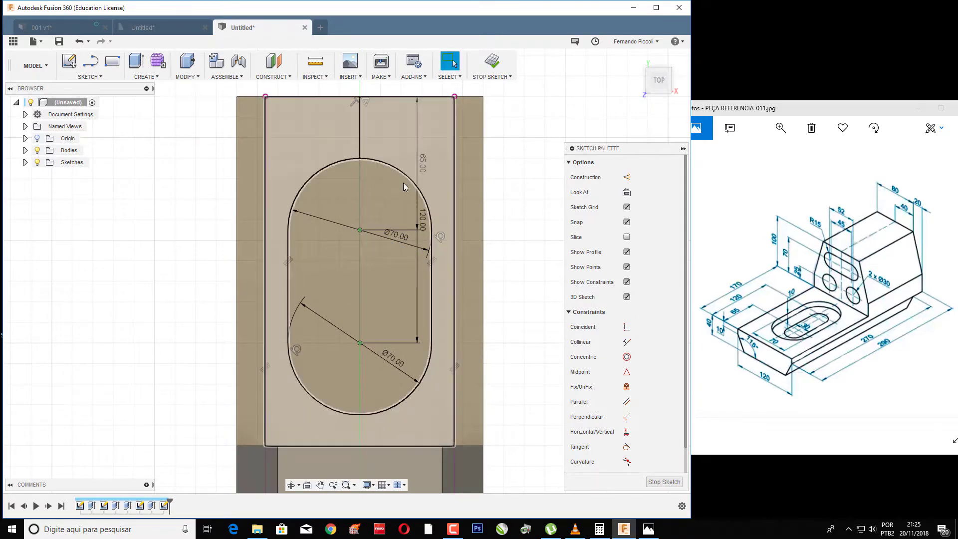
{"action": "key", "text": "ctrl+z"}
Finish the slot sketch and delete its vertical centre line
{"action": "left_click", "coordinate": [492, 61]}
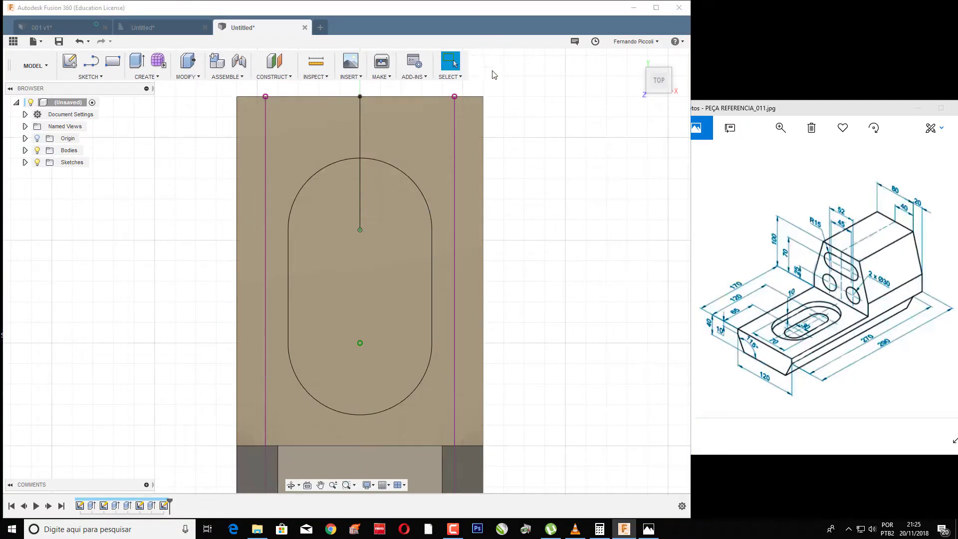
{"action": "left_click", "coordinate": [361, 132]}
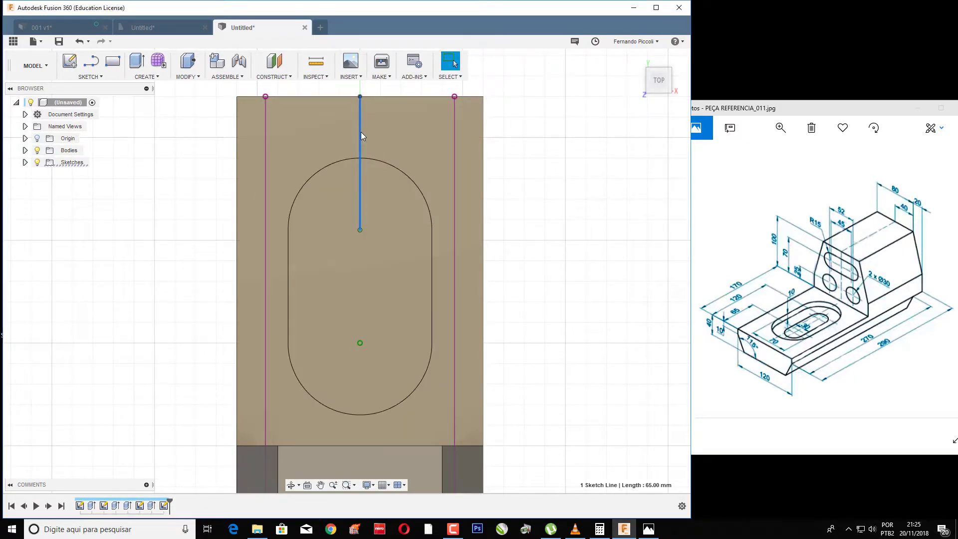
{"action": "key", "text": "Delete"}
Orbit the model in 3D and select the slot profile on the base face
{"action": "left_click", "coordinate": [636, 55]}
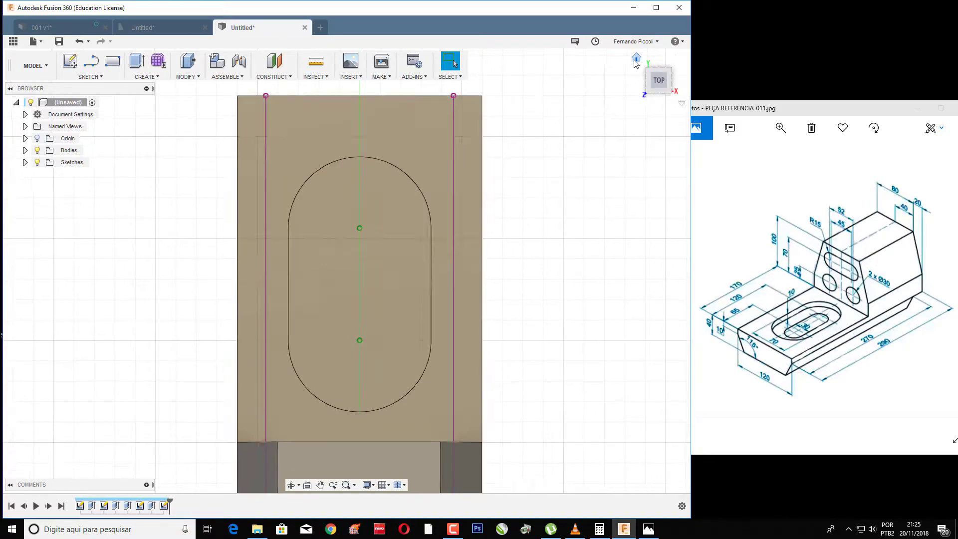
{"action": "mouse_move", "coordinate": [655, 250]}
{"action": "middle_mouse_down", "text": "shift"}
{"action": "mouse_move", "coordinate": [544, 275]}
{"action": "mouse_move", "coordinate": [505, 253]}
{"action": "middle_mouse_up", "text": "shift"}
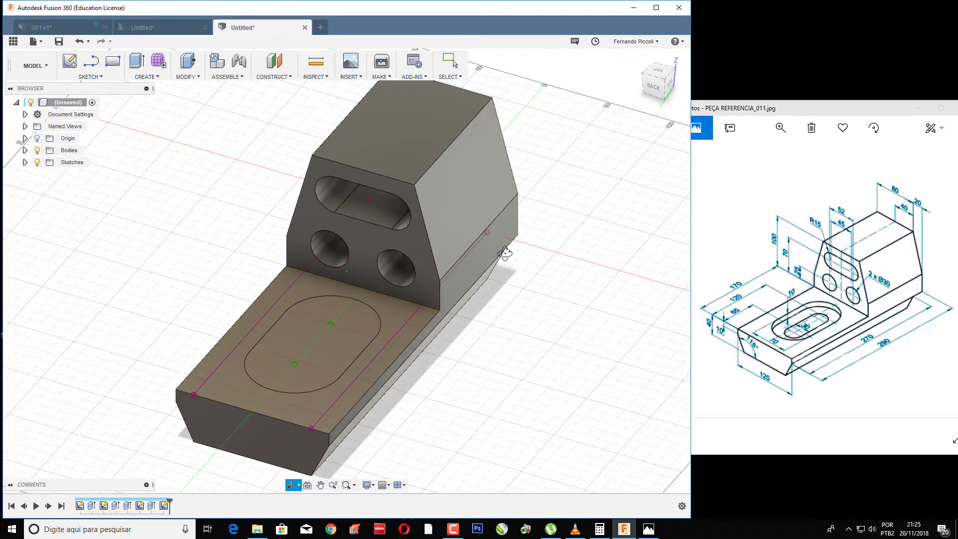
{"action": "left_click", "coordinate": [363, 336]}
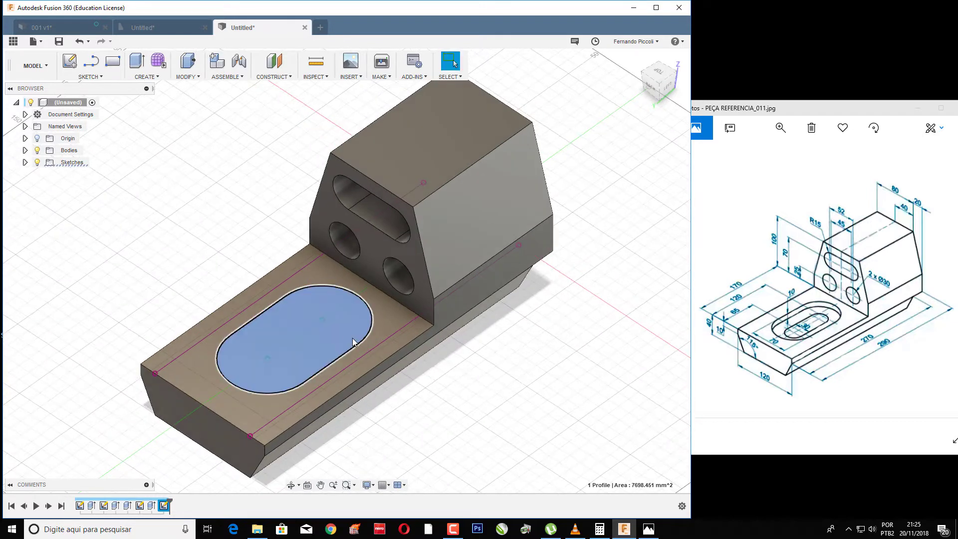
{"action": "right_click", "coordinate": [344, 329]}
{"action": "left_click", "coordinate": [344, 336]}
Reopen the base-top sketch and try an inward offset of the slot outline, then cancel it
{"action": "key", "text": "l"}
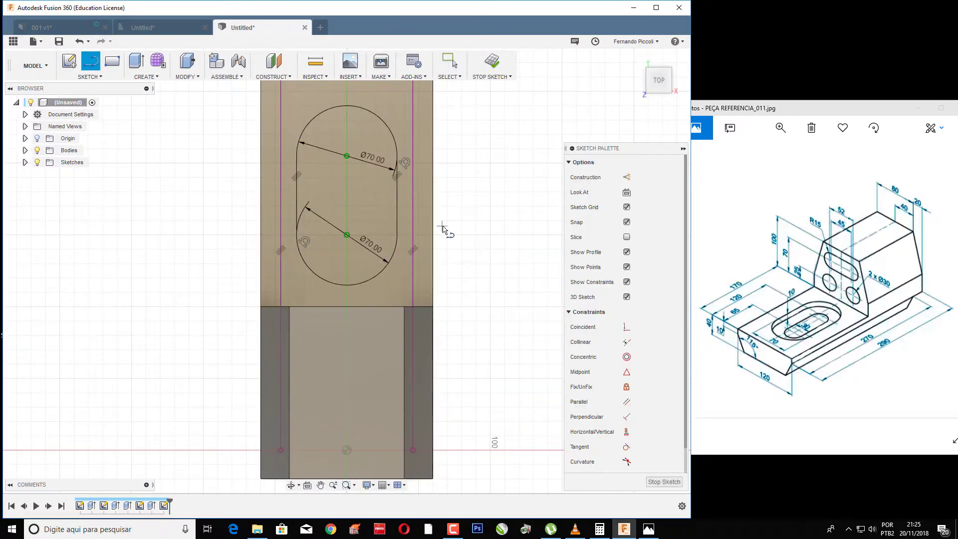
{"action": "key", "text": "o"}
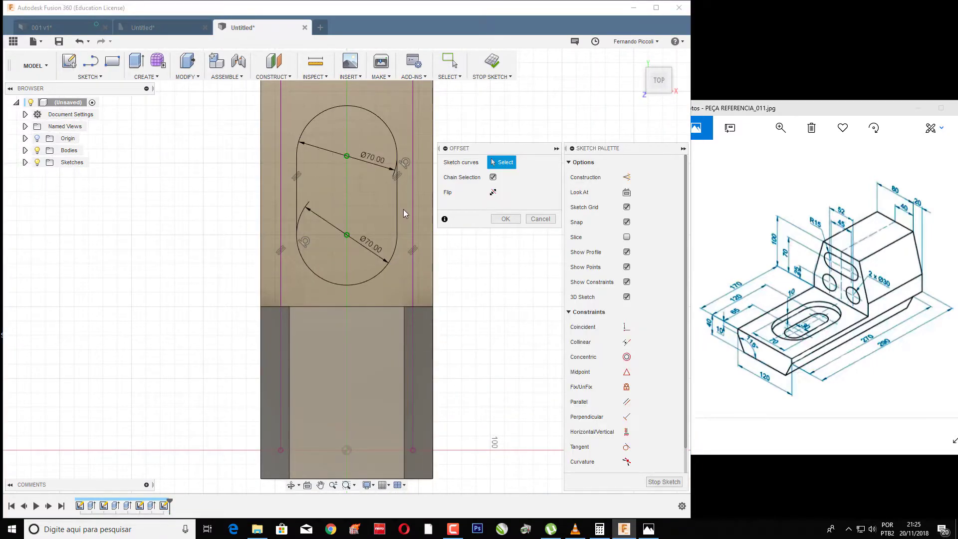
{"action": "left_click", "coordinate": [396, 202]}
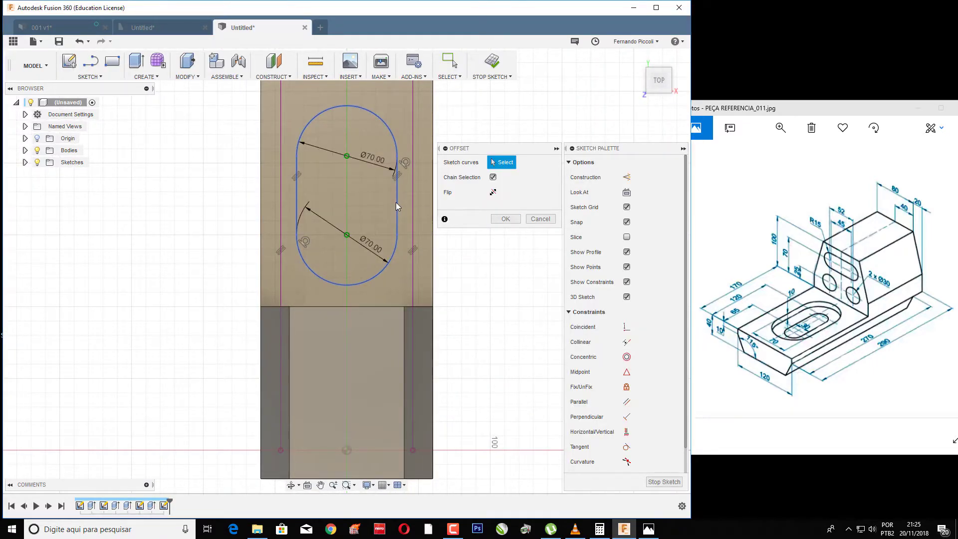
{"action": "left_click_drag", "start_coordinate": [394, 202], "coordinate": [381, 203]}
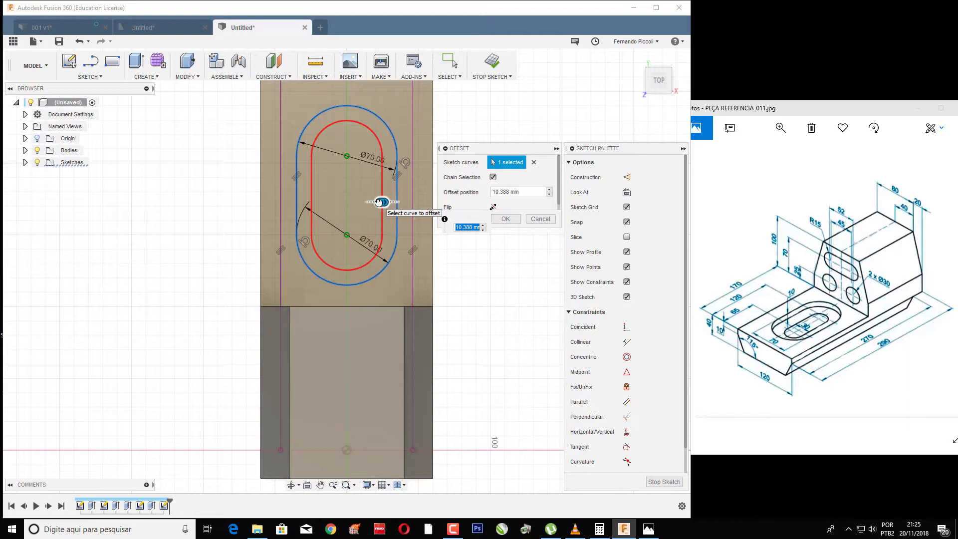
{"action": "type", "text": "40"}
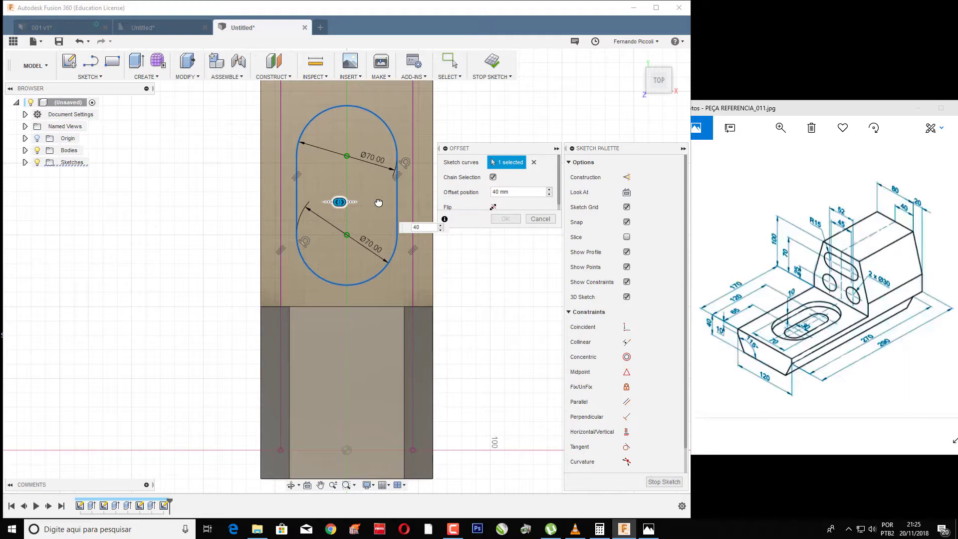
{"action": "left_click_drag", "start_coordinate": [340, 201], "coordinate": [369, 202]}
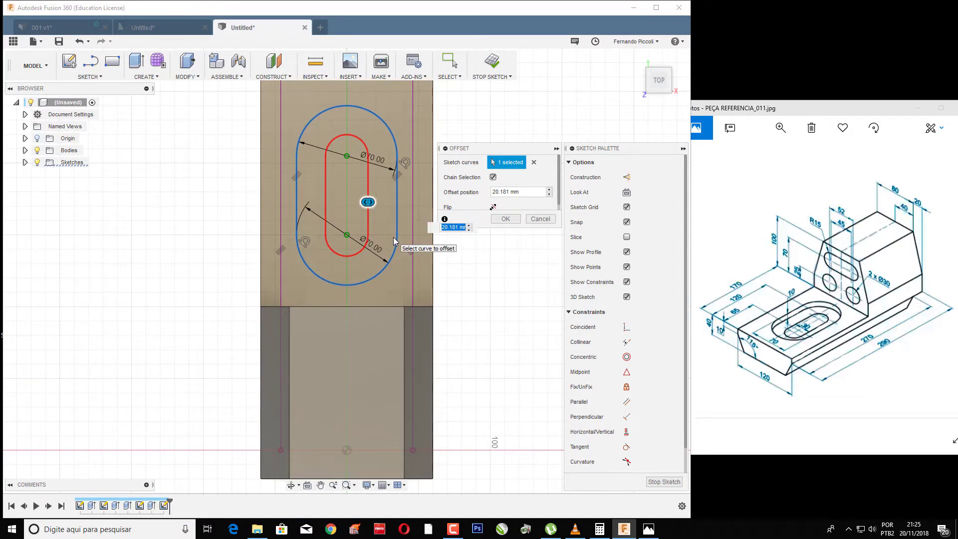
{"action": "key", "text": "Escape"}
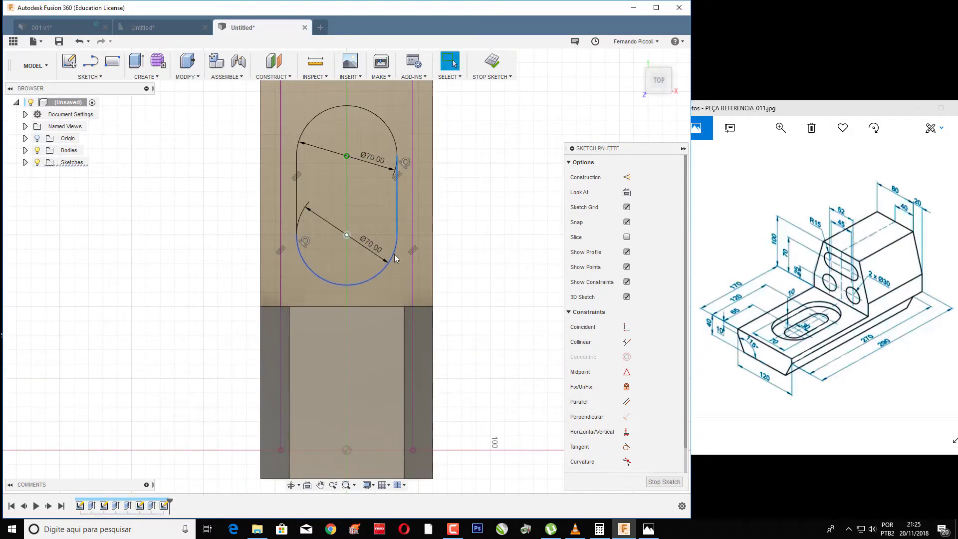
Offset the rounded slot outline inward, adjusting the preview to about 18.04 mm
{"action": "left_click", "coordinate": [365, 224]}
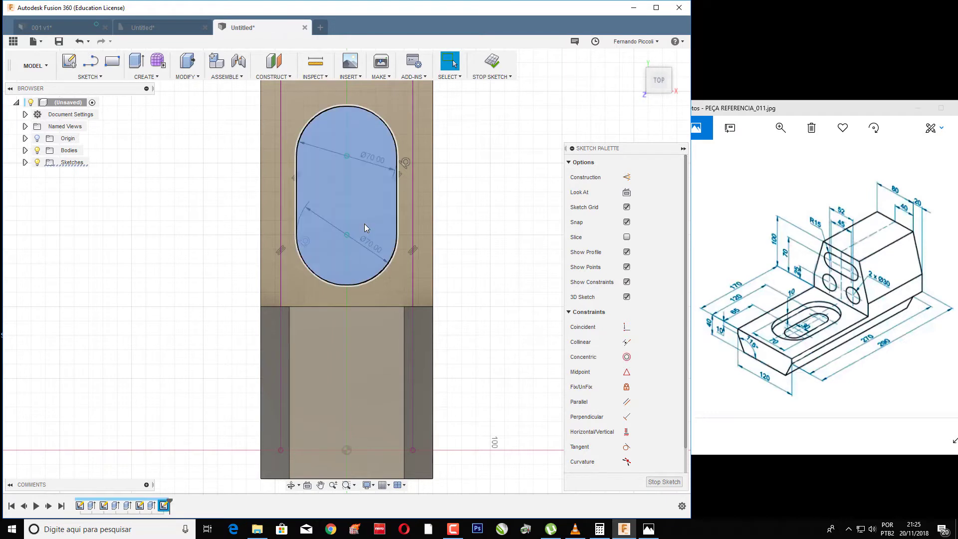
{"action": "key", "text": "o"}
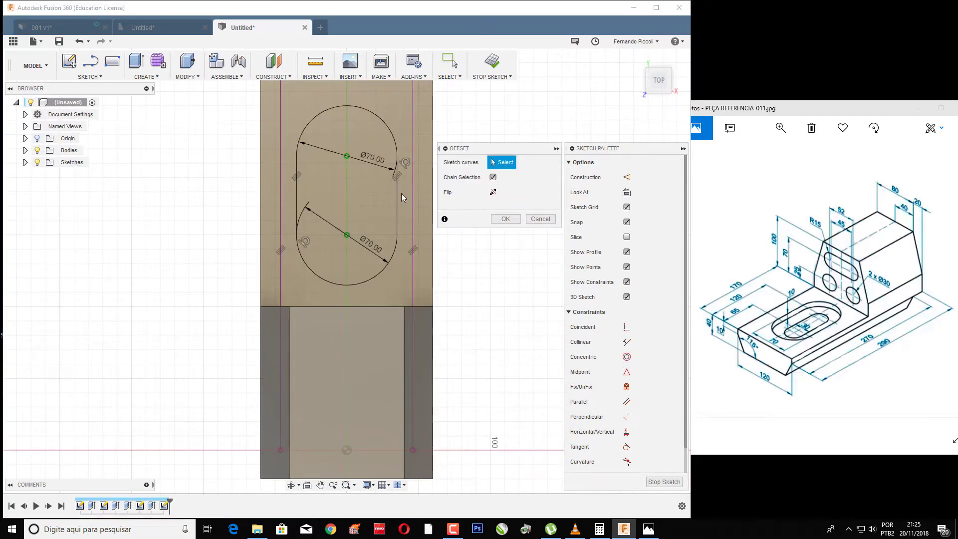
{"action": "left_click", "coordinate": [396, 185]}
{"action": "left_click_drag", "start_coordinate": [396, 185], "coordinate": [372, 181]}
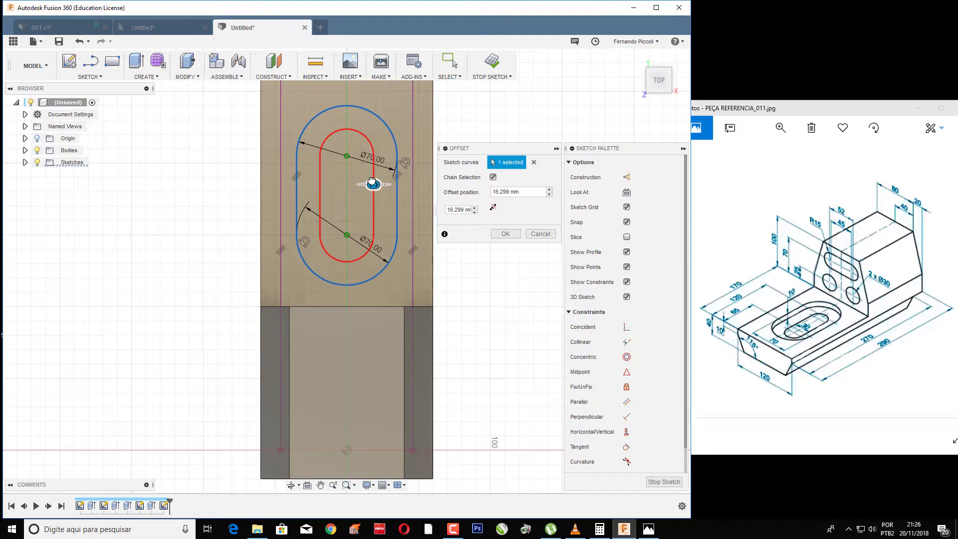
{"action": "mouse_move", "coordinate": [372, 182]}
{"action": "left_mouse_down"}
{"action": "mouse_move", "coordinate": [357, 177]}
{"action": "mouse_move", "coordinate": [390, 174]}
{"action": "mouse_move", "coordinate": [370, 171]}
{"action": "left_mouse_up"}
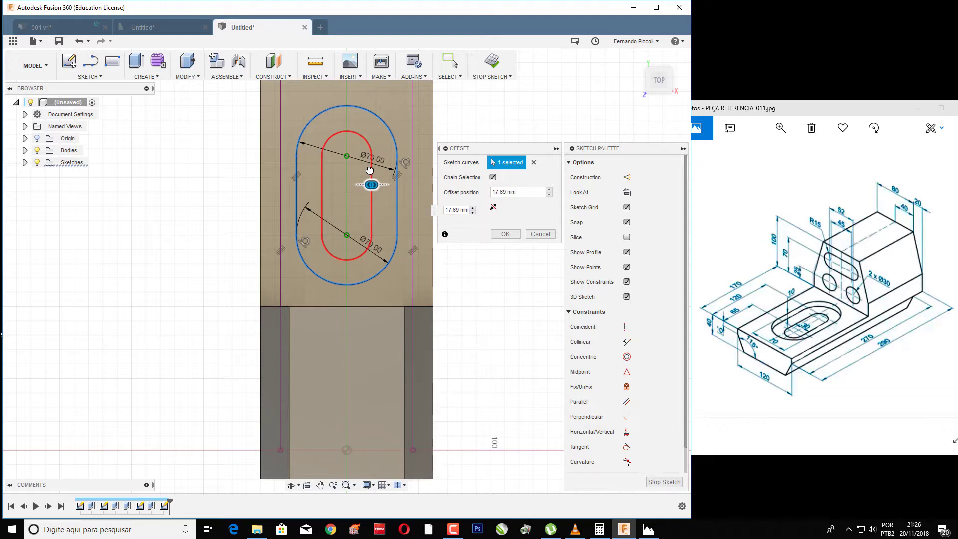
{"action": "left_click_drag", "start_coordinate": [369, 171], "coordinate": [366, 170]}
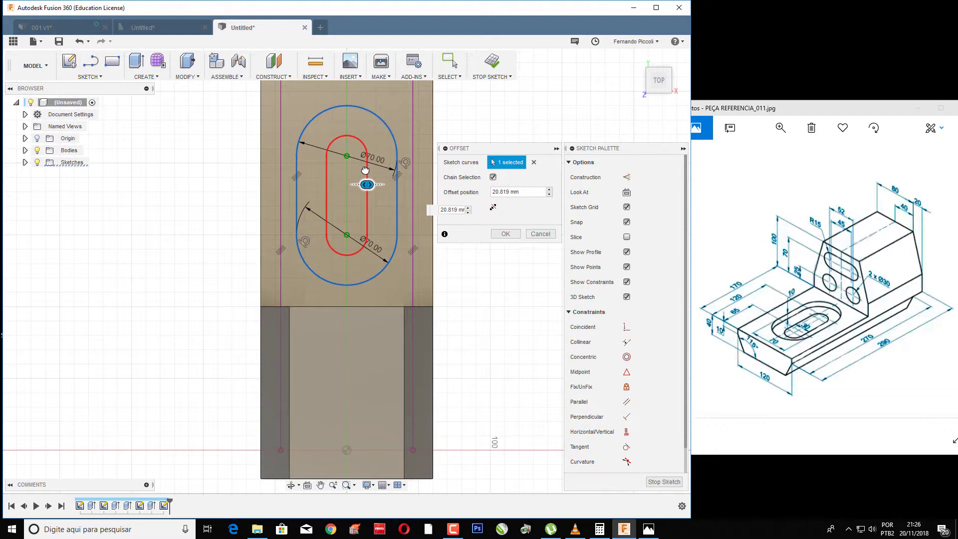
{"action": "left_click_drag", "start_coordinate": [366, 171], "coordinate": [372, 168]}
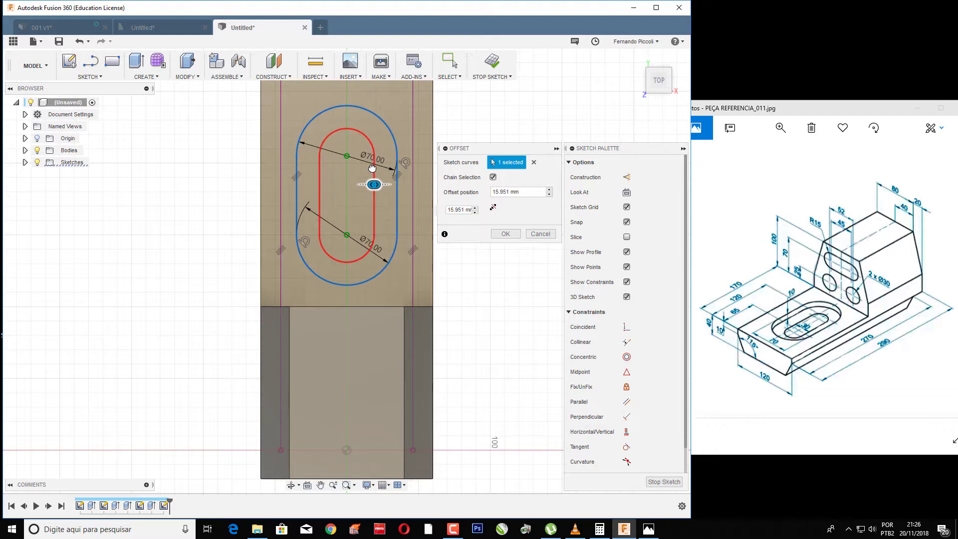
{"action": "left_click_drag", "start_coordinate": [372, 169], "coordinate": [369, 168]}
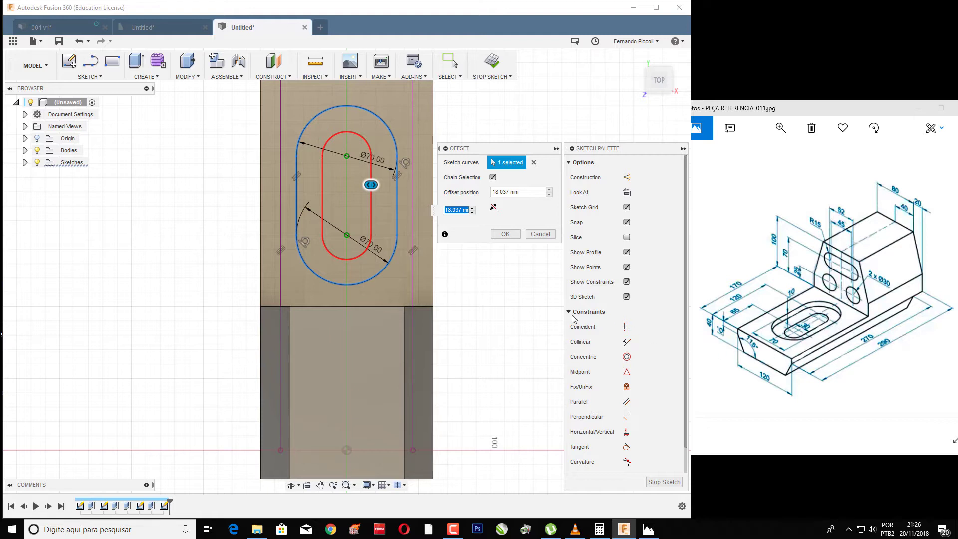
Try a 40 mm offset on the slot outline, then cancel it without creating curves
{"action": "type", "text": "40"}
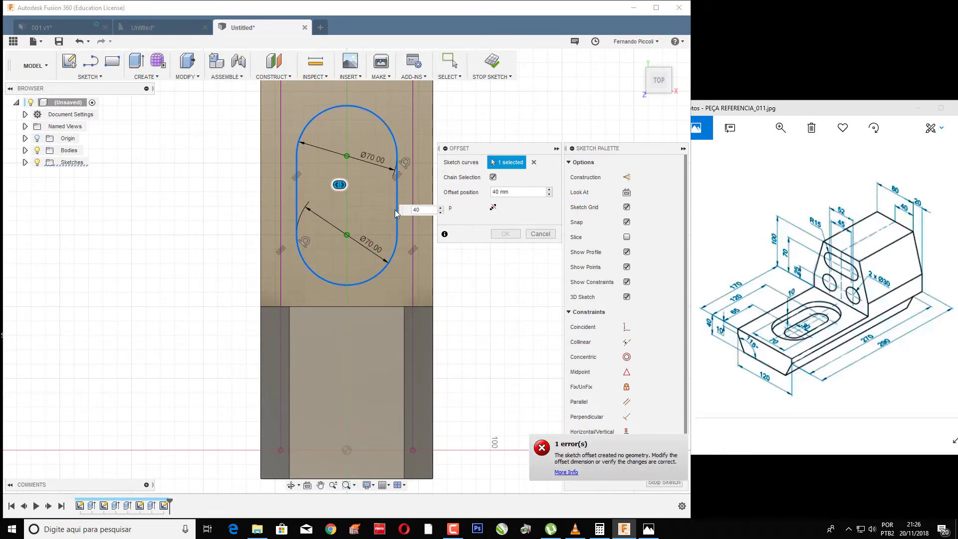
{"action": "left_click_drag", "start_coordinate": [340, 185], "coordinate": [350, 187]}
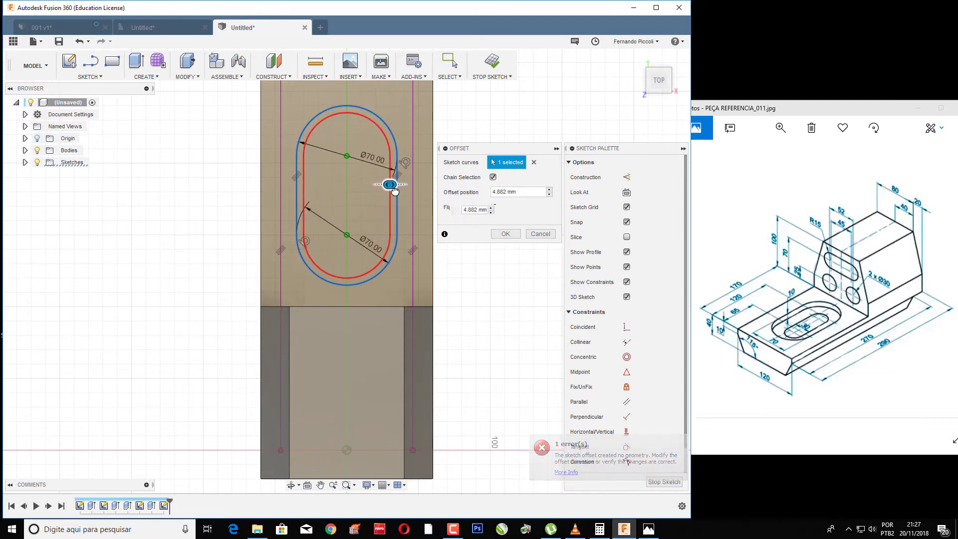
{"action": "mouse_move", "coordinate": [349, 187]}
{"action": "left_mouse_down"}
{"action": "mouse_move", "coordinate": [399, 192]}
{"action": "mouse_move", "coordinate": [379, 195]}
{"action": "left_mouse_up"}
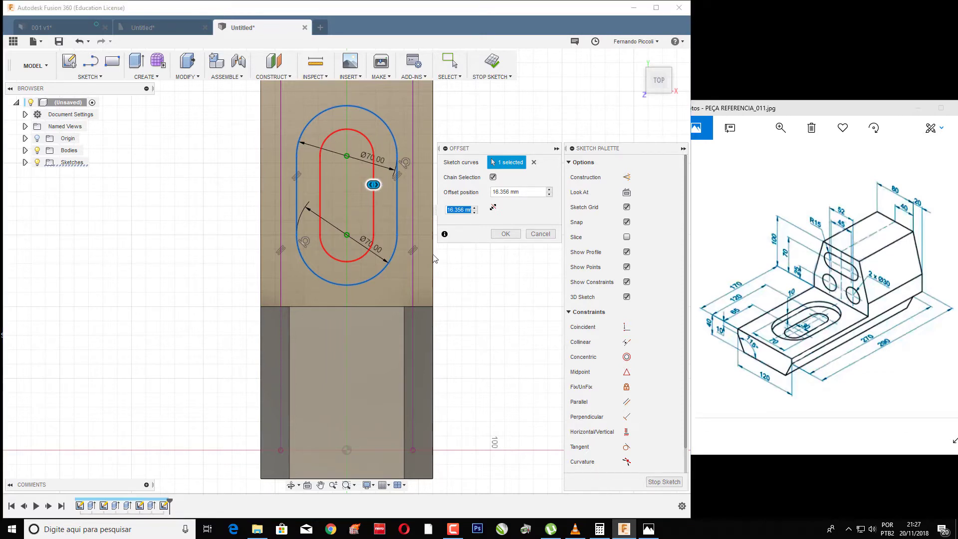
{"action": "left_click", "coordinate": [541, 234]}
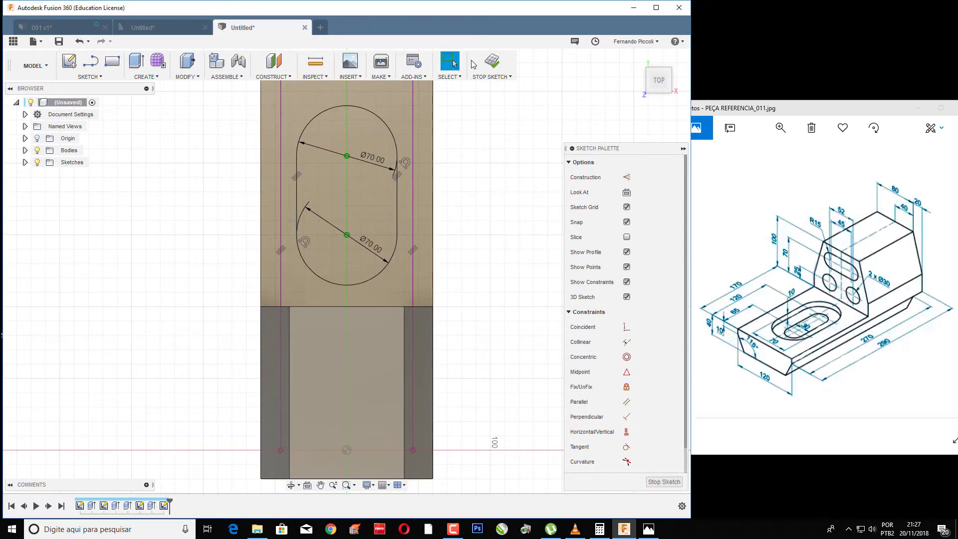
Finish the sketch and extrude the oval profile as a 10 mm deep cut into the base
{"action": "left_click", "coordinate": [493, 60]}
{"action": "left_click", "coordinate": [348, 314]}
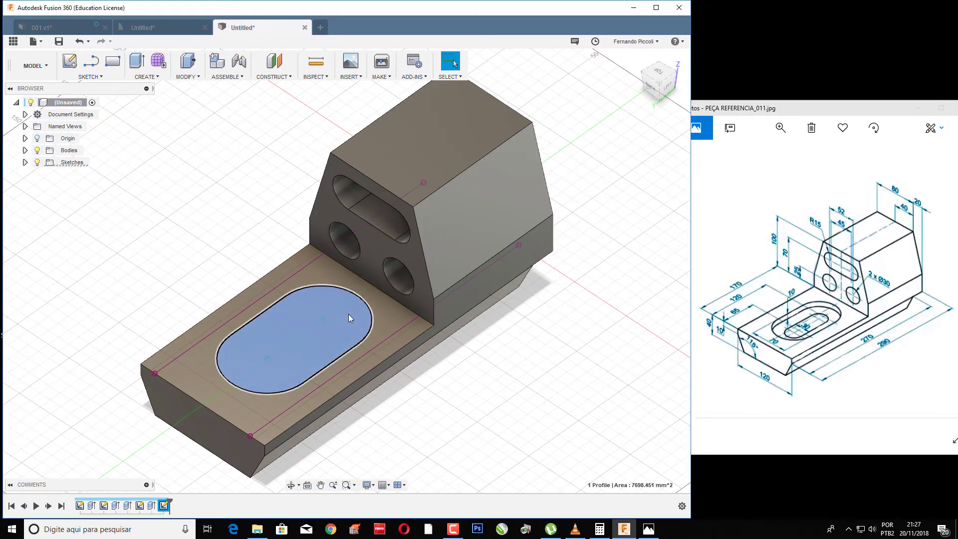
{"action": "right_click", "coordinate": [349, 311]}
{"action": "left_click", "coordinate": [334, 357]}
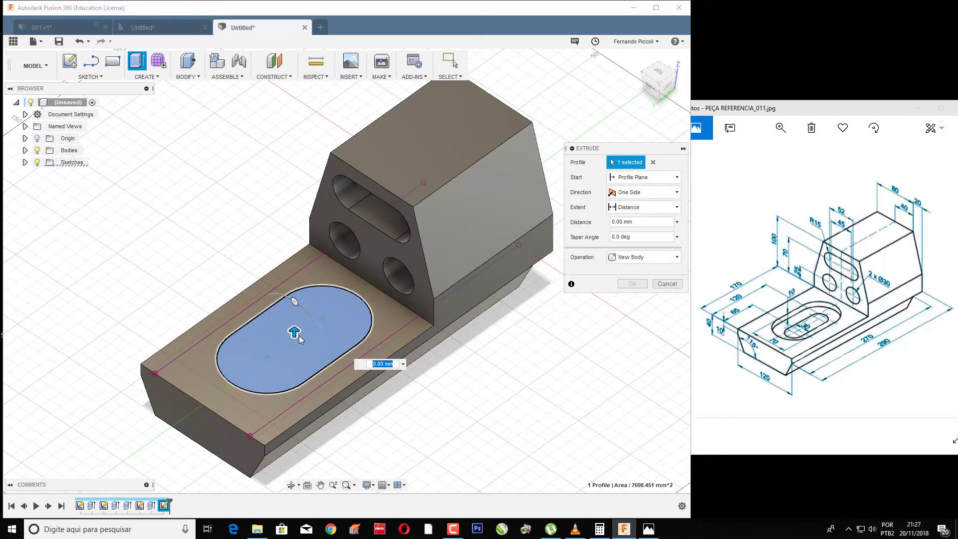
{"action": "left_click_drag", "start_coordinate": [299, 335], "coordinate": [296, 344]}
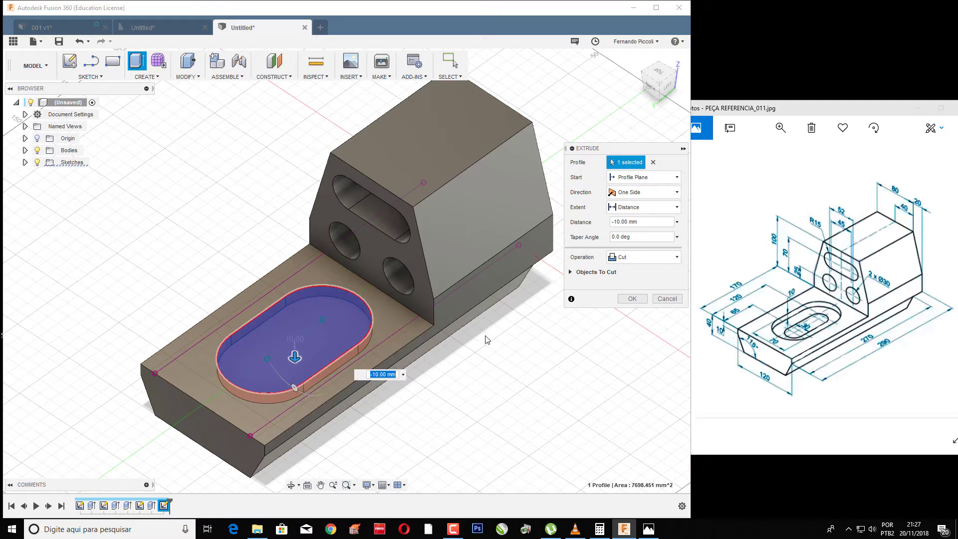
{"action": "left_click", "coordinate": [637, 300]}
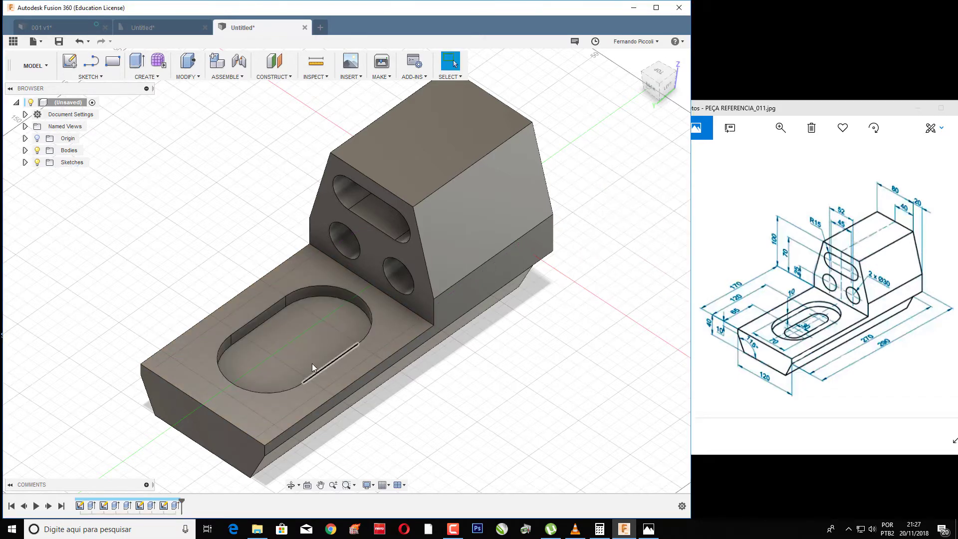
On the pocket floor, draw vertical lines 65 mm and 120 mm long from the top-edge midpoint
{"action": "left_click", "coordinate": [302, 323]}
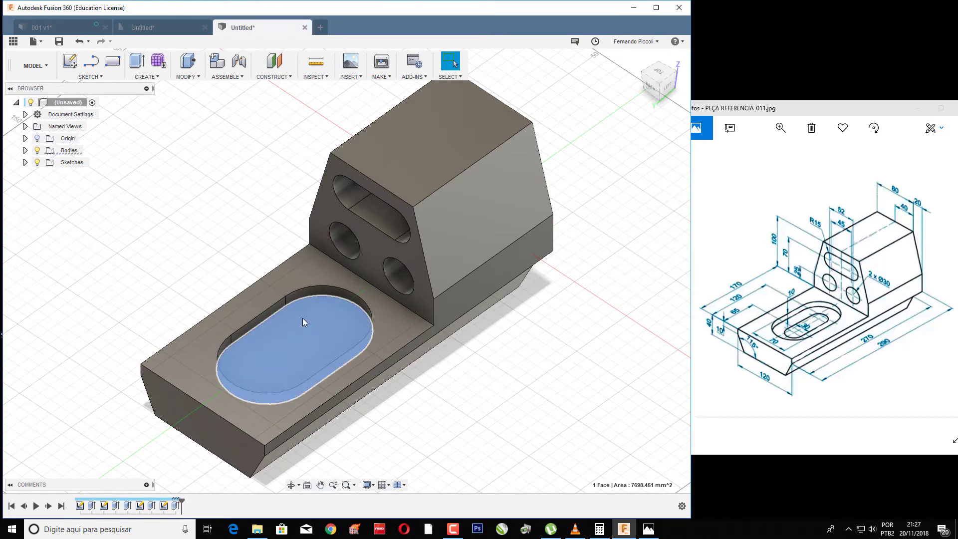
{"action": "key", "text": "l"}
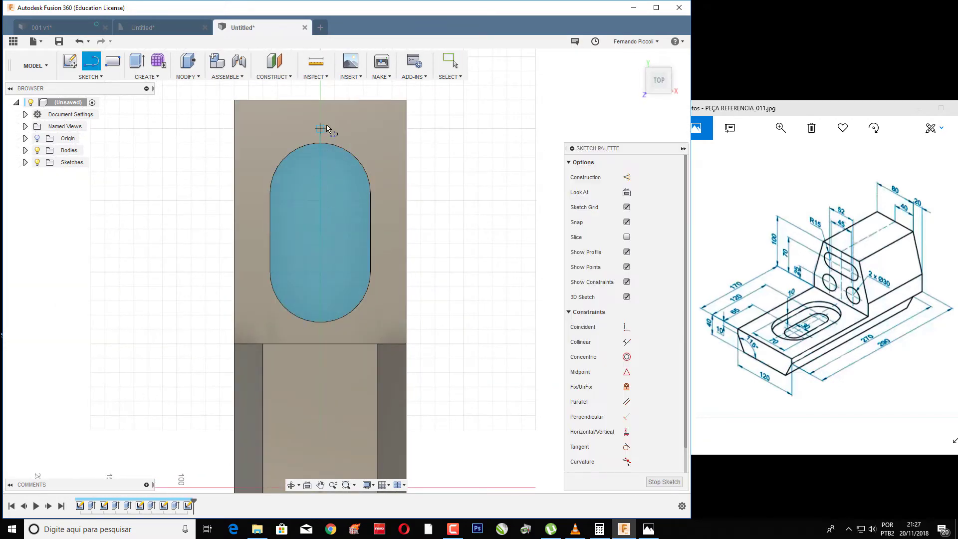
{"action": "left_click", "coordinate": [320, 100]}
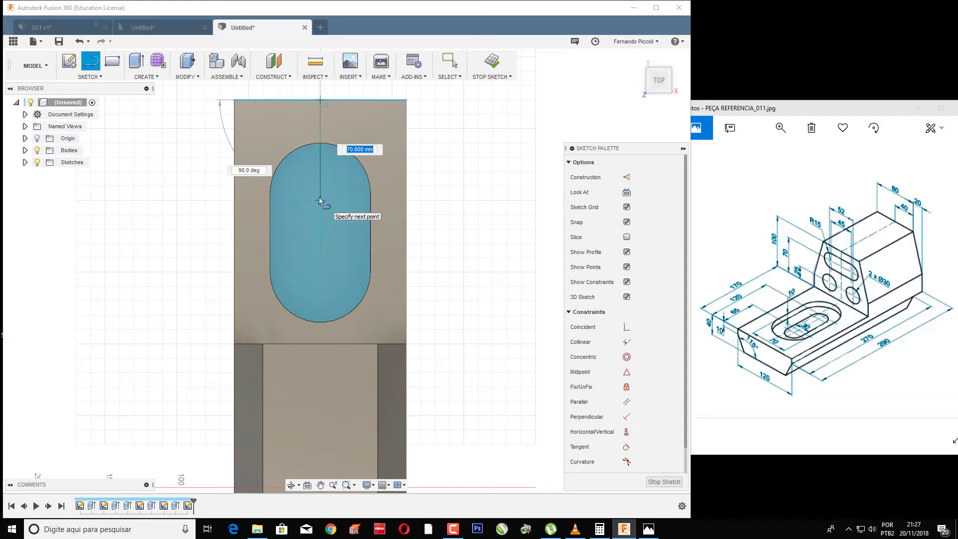
{"action": "type", "text": "65"}
{"action": "key", "text": "Tab"}
{"action": "key", "text": "Return"}
{"action": "key", "text": "Escape"}
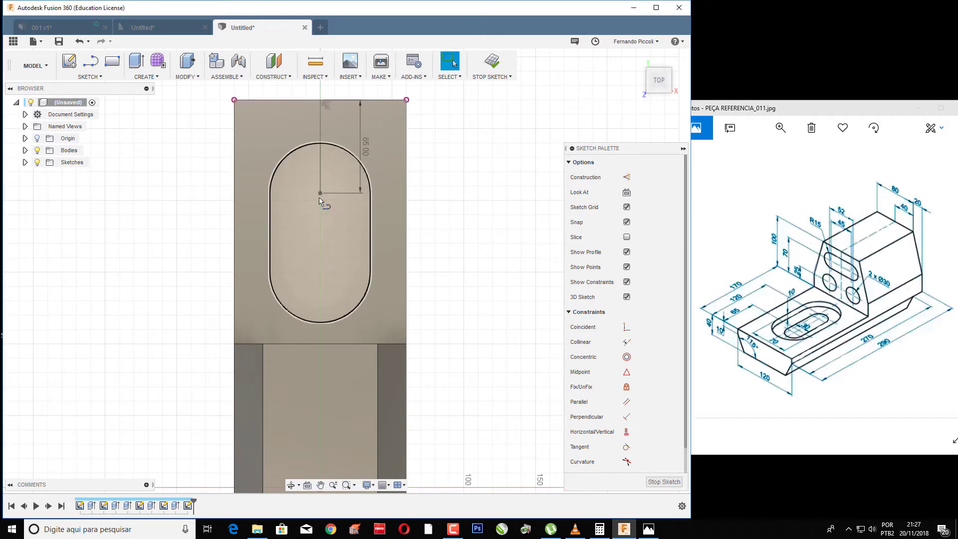
{"action": "key", "text": "l"}
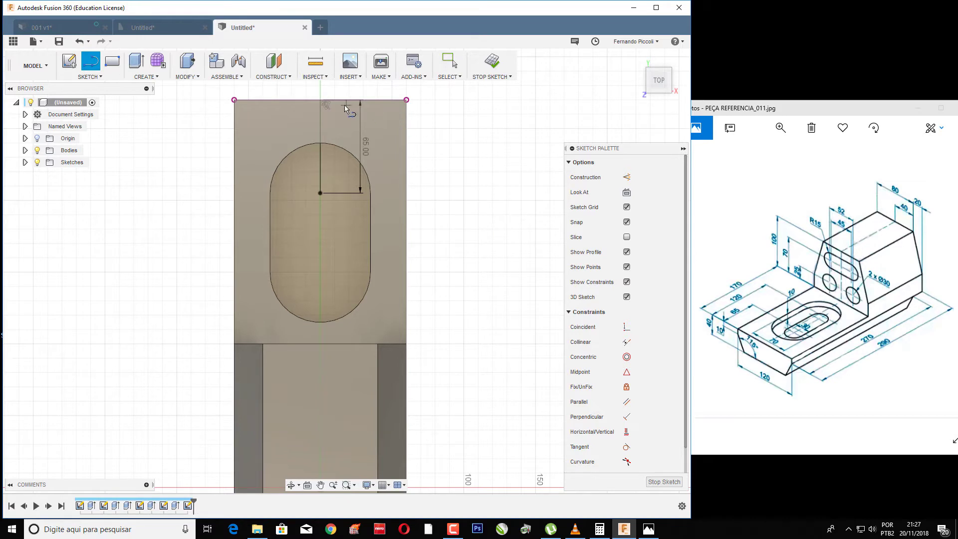
{"action": "left_click", "coordinate": [321, 100]}
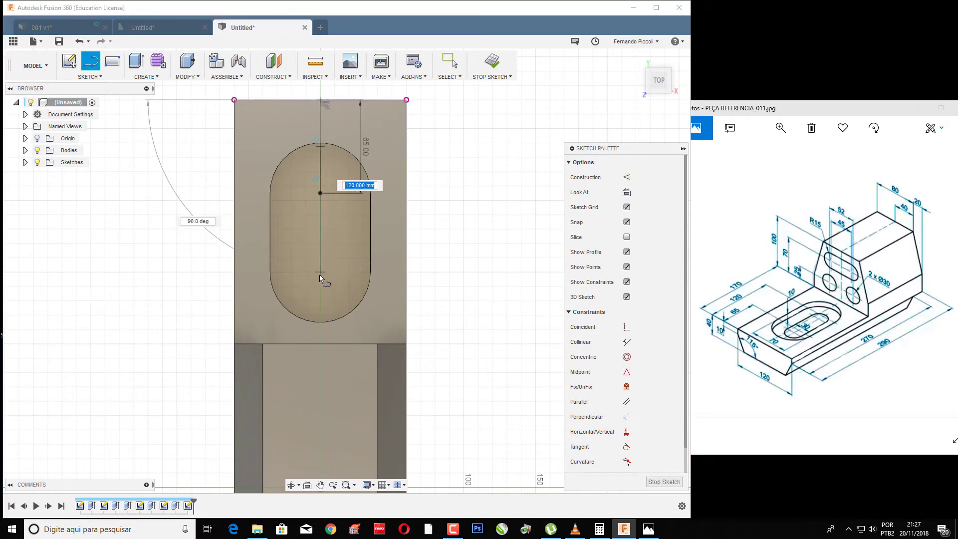
{"action": "type", "text": "120"}
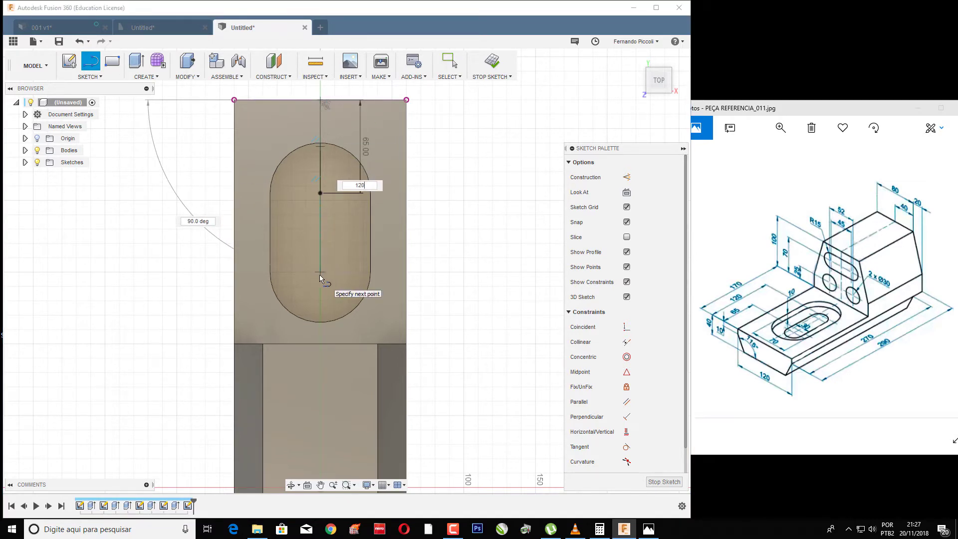
{"action": "key", "text": "Return"}
{"action": "key", "text": "Escape"}
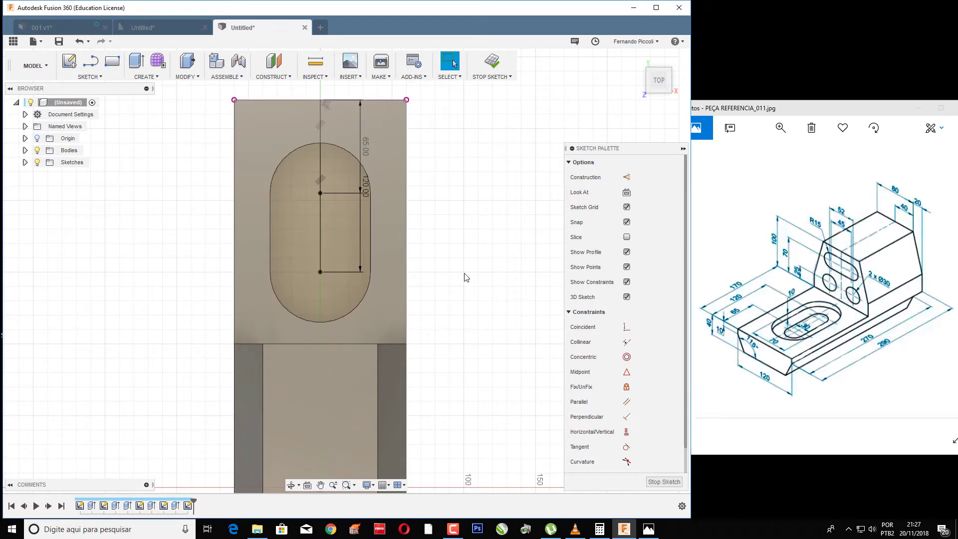
Place Ø30 mm circles centred on the 65 mm and 120 mm line endpoints
{"action": "key", "text": "c"}
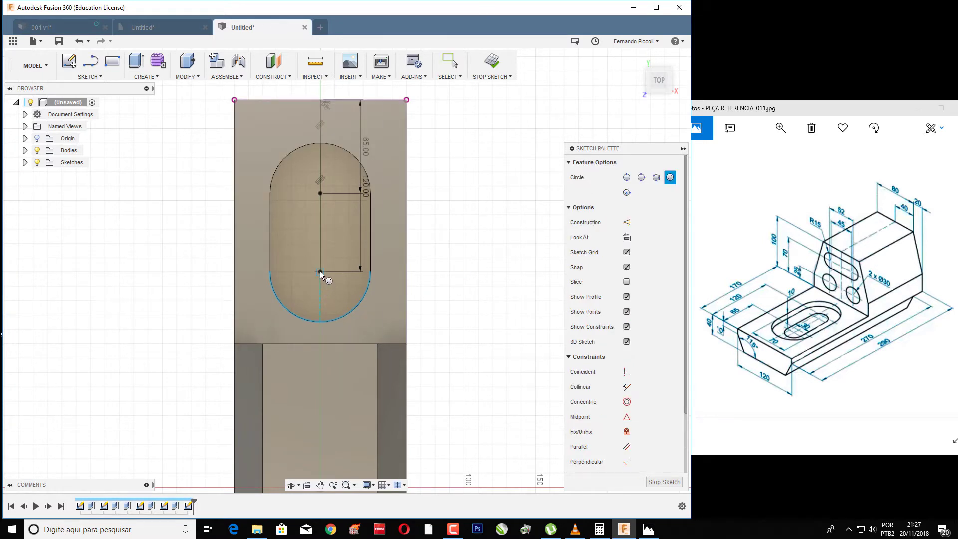
{"action": "left_click", "coordinate": [320, 272]}
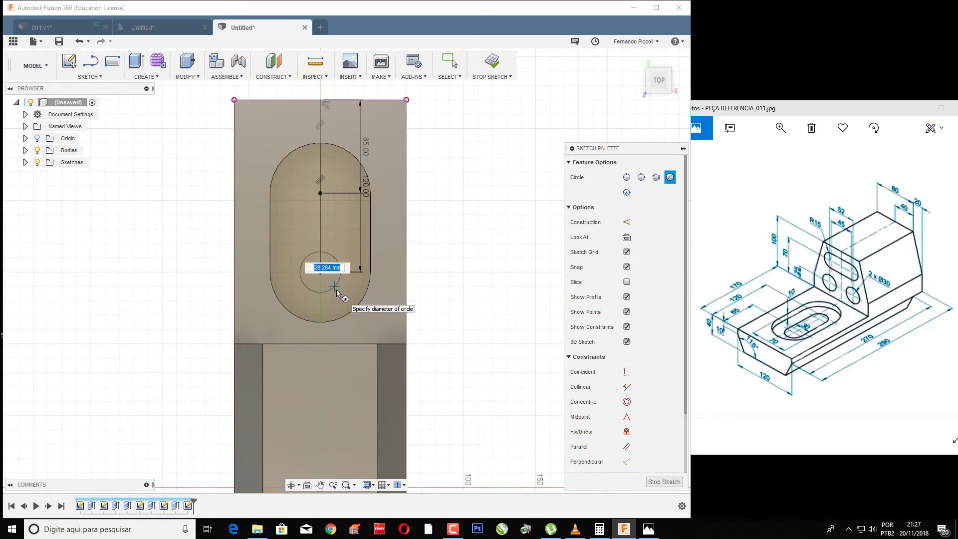
{"action": "type", "text": "30"}
{"action": "key", "text": "Return"}
{"action": "key", "text": "Escape"}
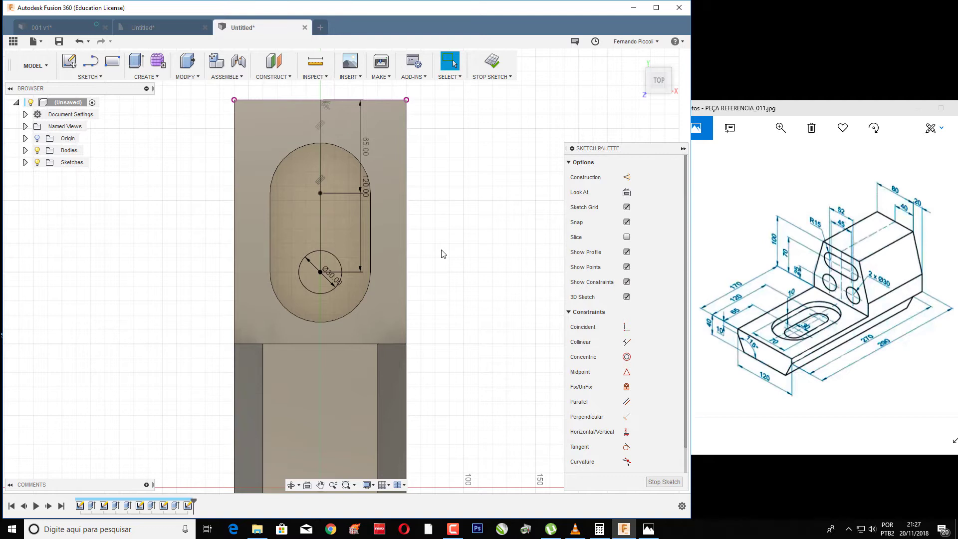
{"action": "key", "text": "c"}
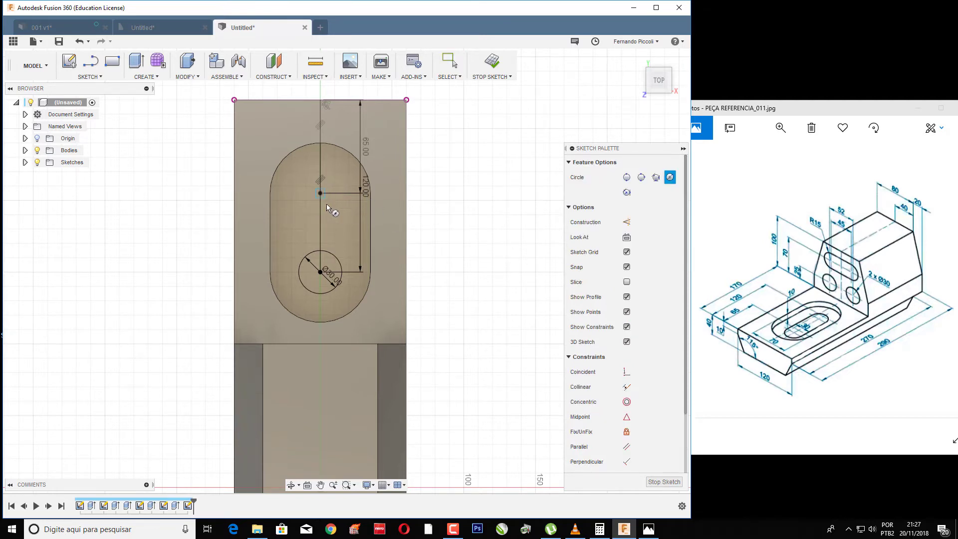
{"action": "left_click", "coordinate": [320, 193]}
{"action": "type", "text": "0"}
{"action": "key", "text": "Return"}
{"action": "key", "text": "Escape"}
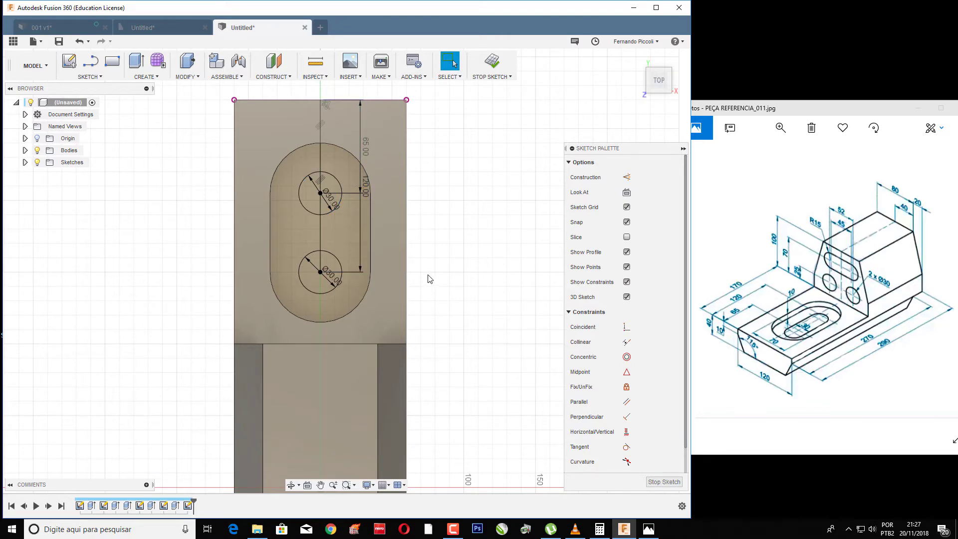
{"action": "scroll", "coordinate": [430, 278], "scroll_direction": "up", "scroll_amount": 2}
{"action": "middle_click_drag", "start_coordinate": [419, 271], "coordinate": [494, 271]}
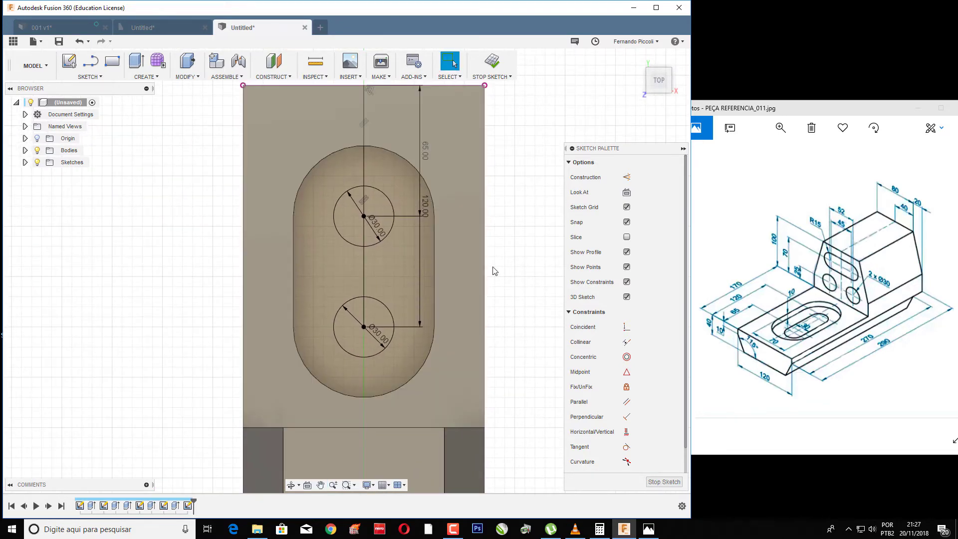
Fix both circle centres, then delete the 65/120 dimensions and the vertical centre lines
{"action": "left_click", "coordinate": [627, 386]}
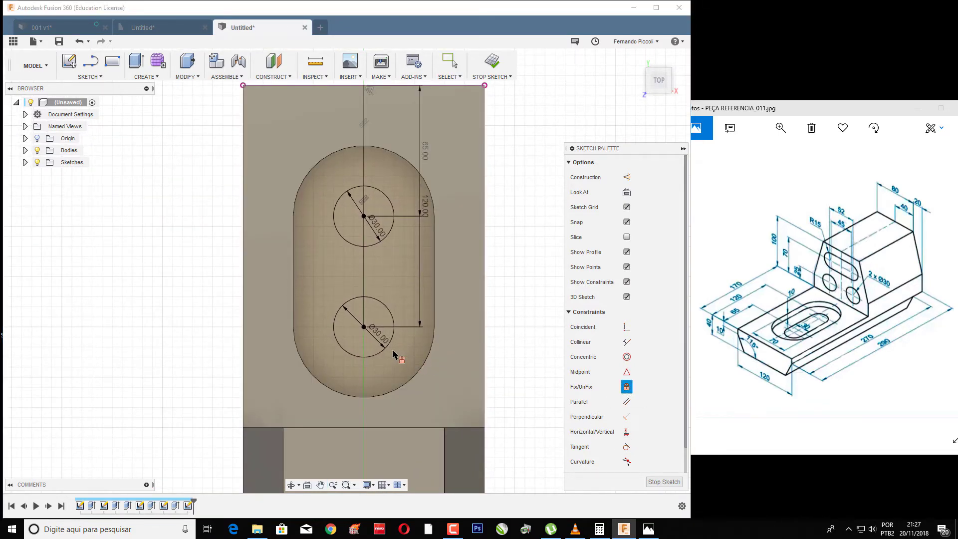
{"action": "left_click", "coordinate": [364, 326]}
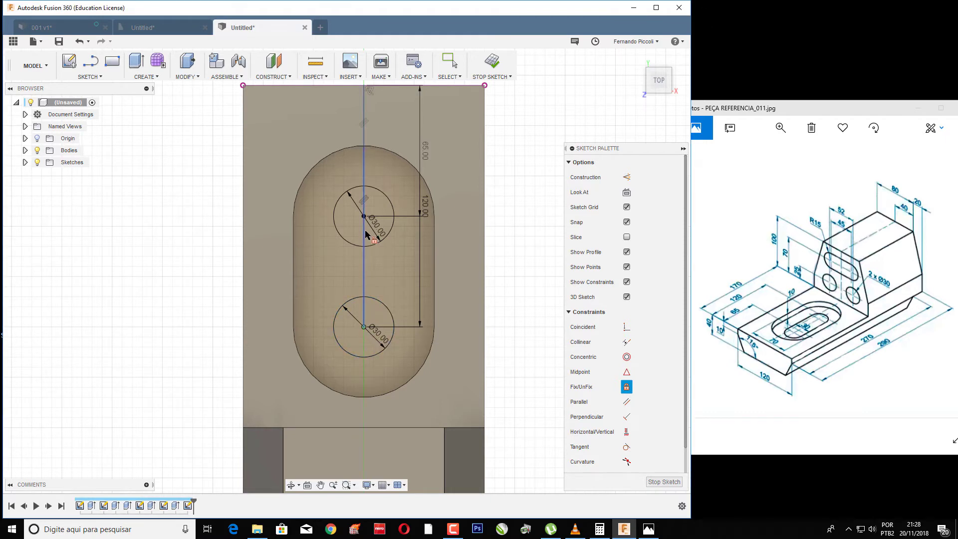
{"action": "left_click", "coordinate": [363, 217]}
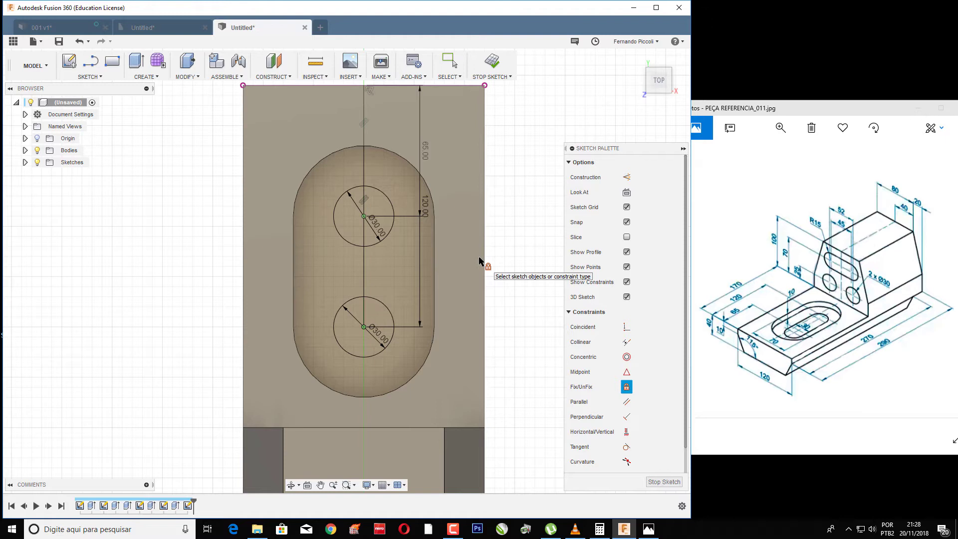
{"action": "key", "text": "Escape"}
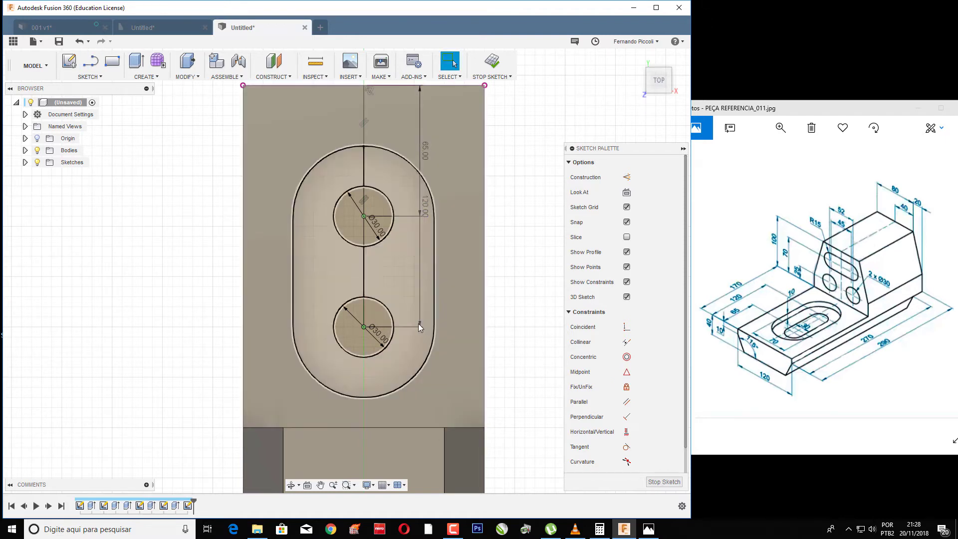
{"action": "left_click", "coordinate": [417, 328]}
{"action": "key", "text": "Delete"}
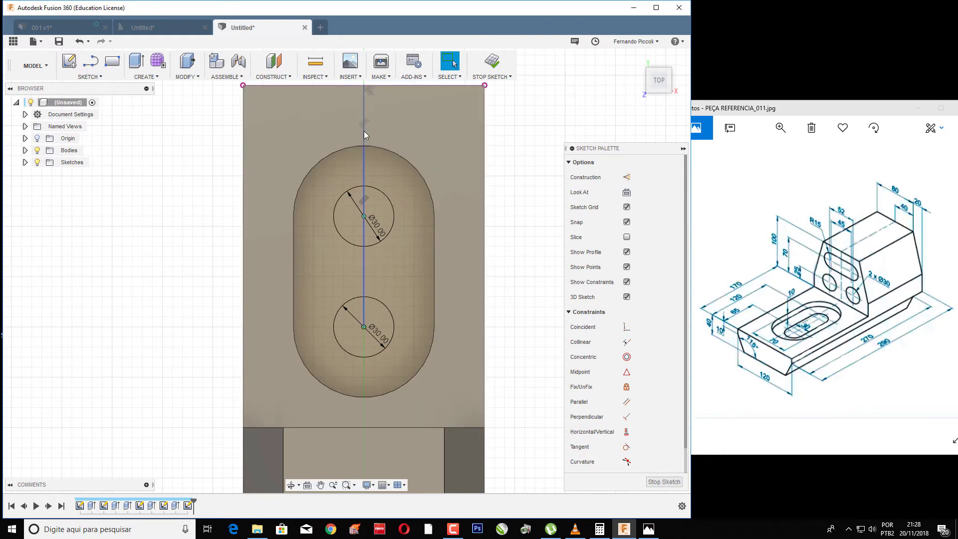
{"action": "left_click", "coordinate": [364, 130]}
{"action": "key", "text": "Delete"}
{"action": "left_click", "coordinate": [363, 166]}
{"action": "key", "text": "Delete"}
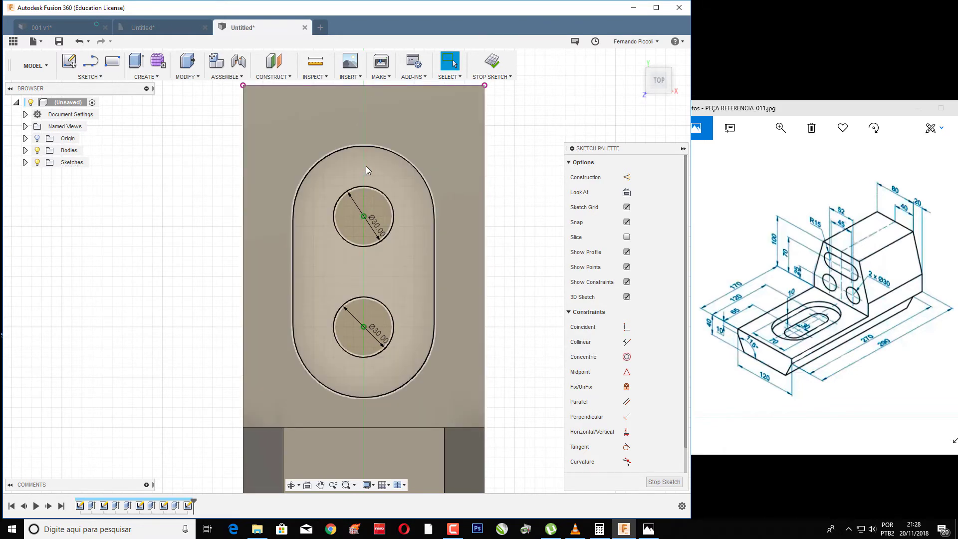
Draw two vertical lines, one on each side of the circles
{"action": "key", "text": "l"}
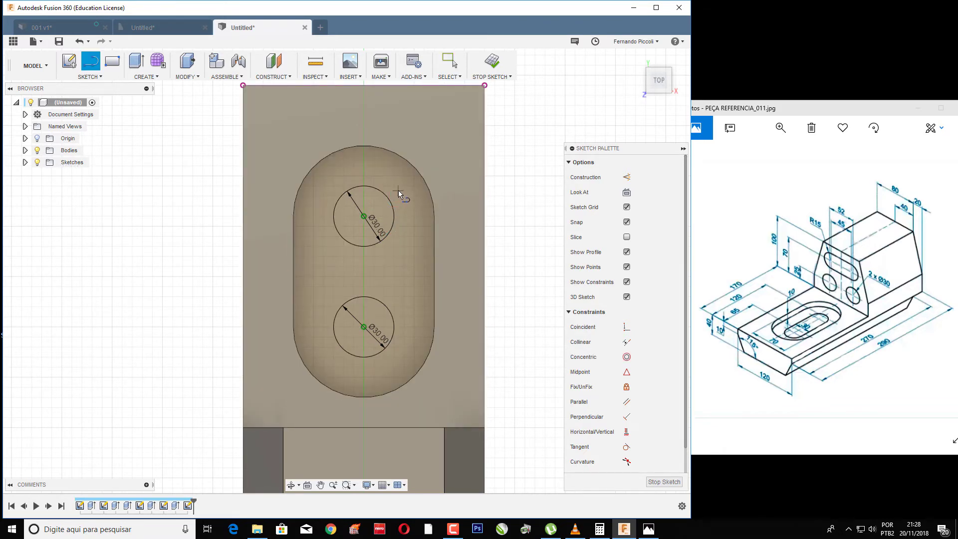
{"action": "left_click", "coordinate": [398, 190]}
{"action": "left_click", "coordinate": [399, 367]}
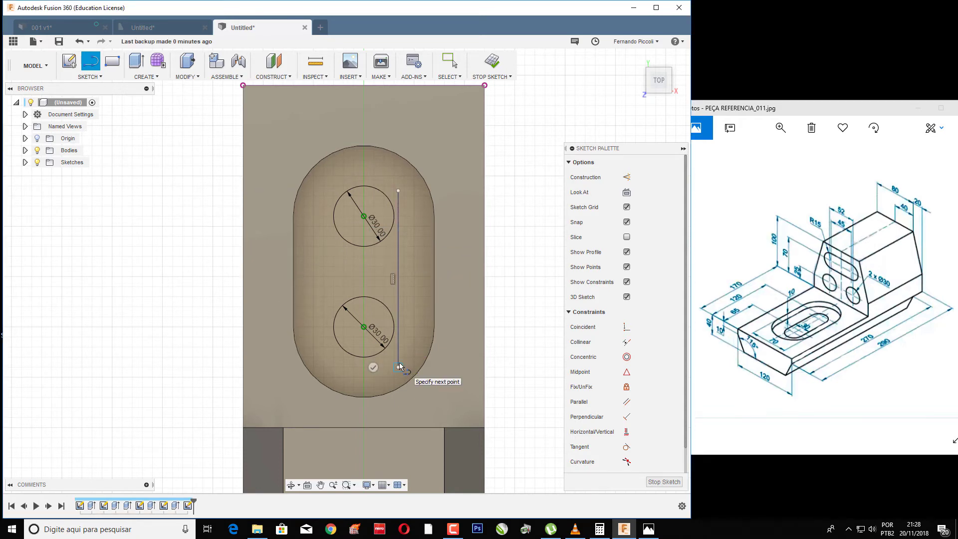
{"action": "key", "text": "Escape"}
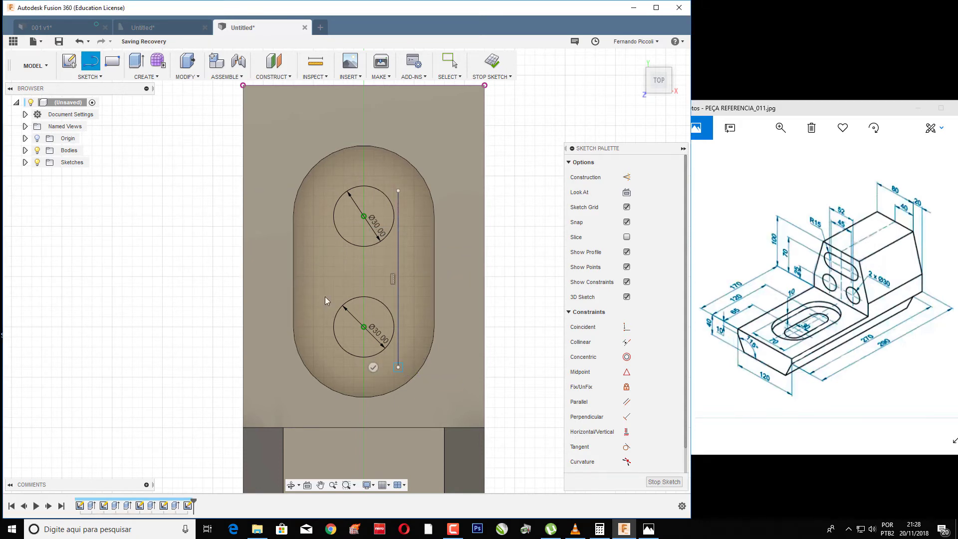
{"action": "left_click", "coordinate": [329, 187]}
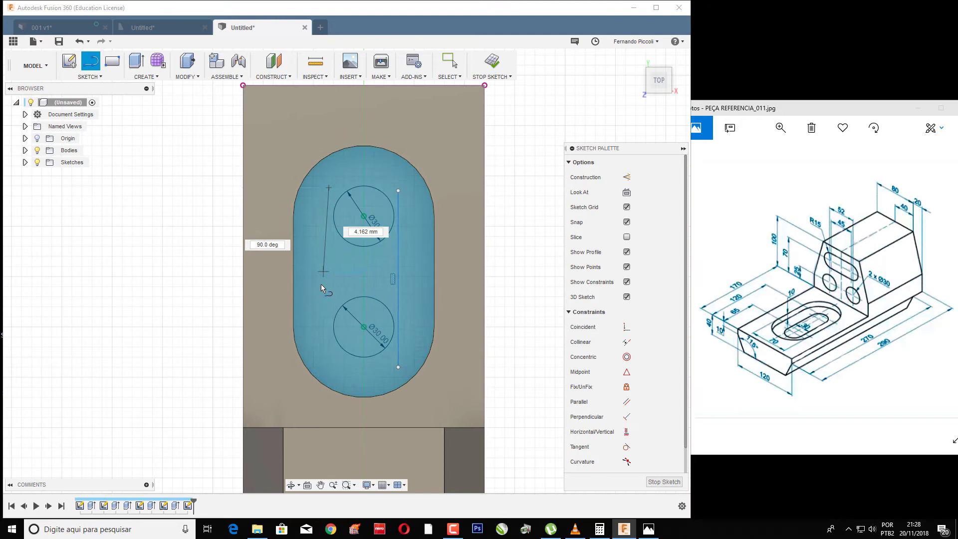
{"action": "left_click", "coordinate": [329, 355]}
{"action": "key", "text": "Escape"}
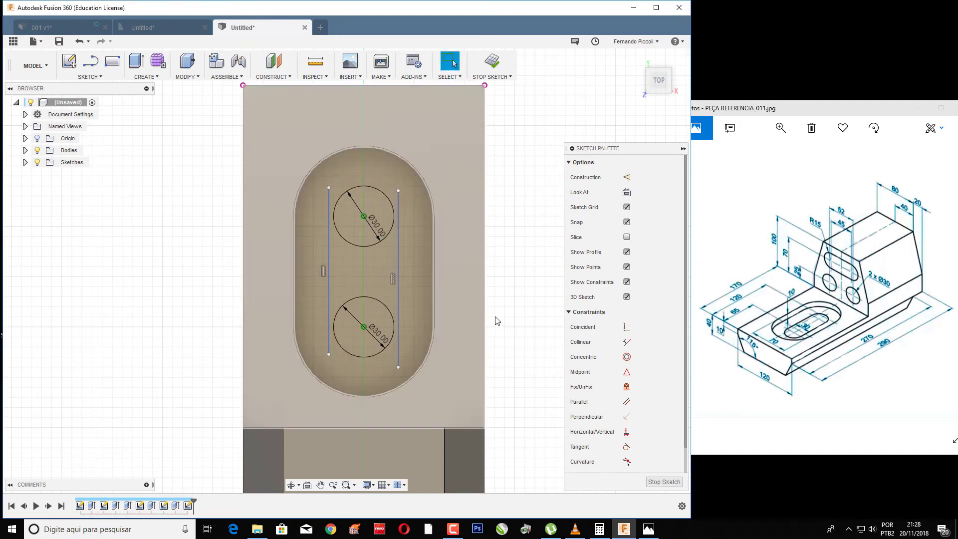
Make both side lines tangent to the upper circle and pull their ends onto the circles
{"action": "left_click", "coordinate": [627, 448]}
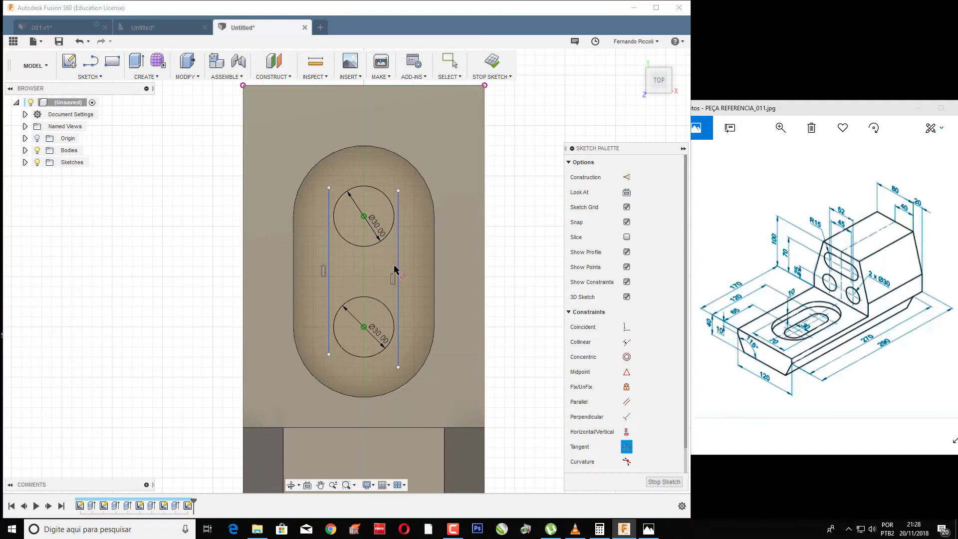
{"action": "left_click", "coordinate": [397, 270]}
{"action": "left_click", "coordinate": [390, 233]}
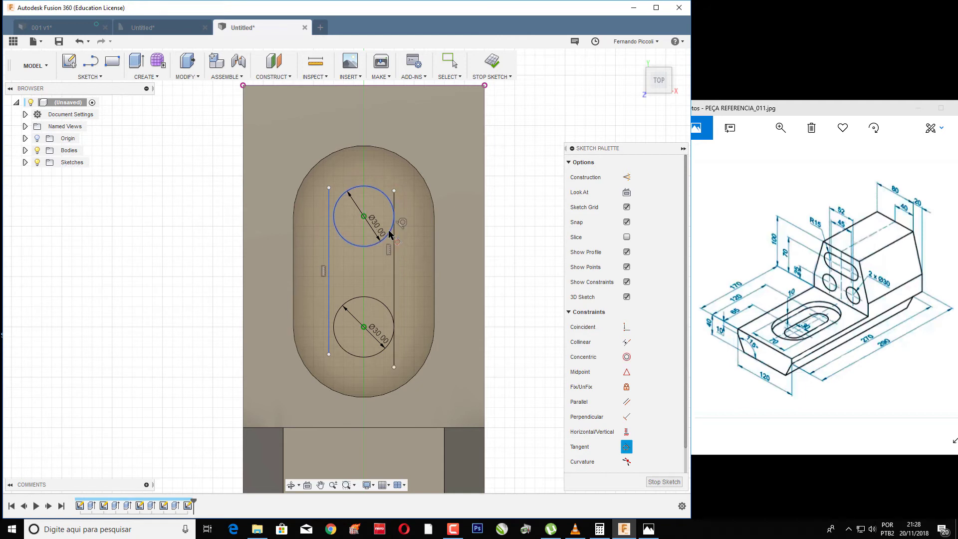
{"action": "left_click", "coordinate": [330, 276]}
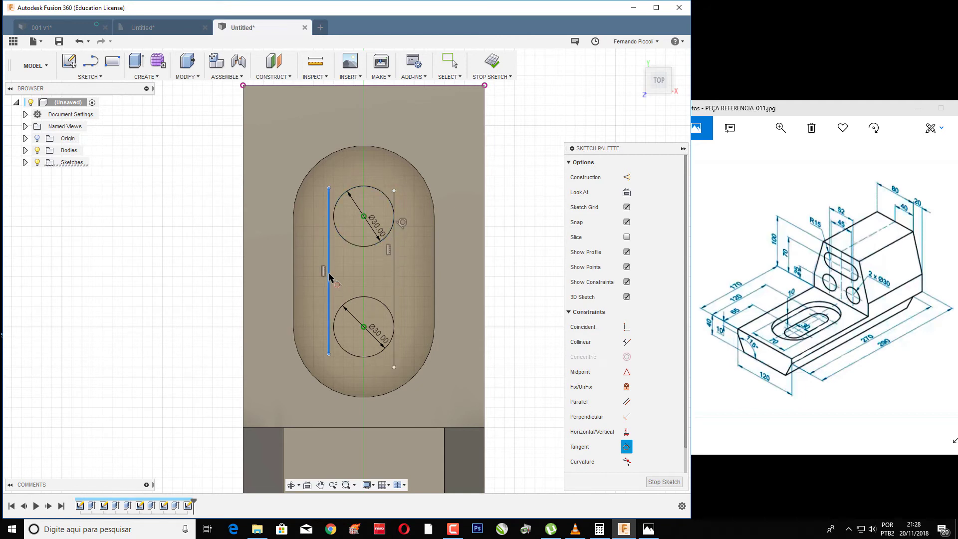
{"action": "left_click", "coordinate": [350, 244]}
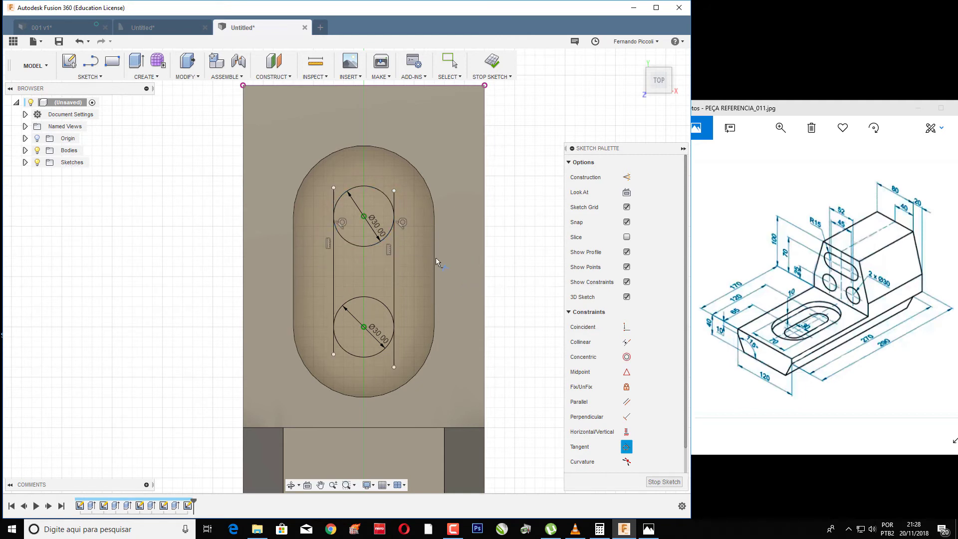
{"action": "key", "text": "Escape"}
{"action": "left_click_drag", "start_coordinate": [394, 191], "coordinate": [394, 216]}
{"action": "left_click_drag", "start_coordinate": [334, 188], "coordinate": [334, 216]}
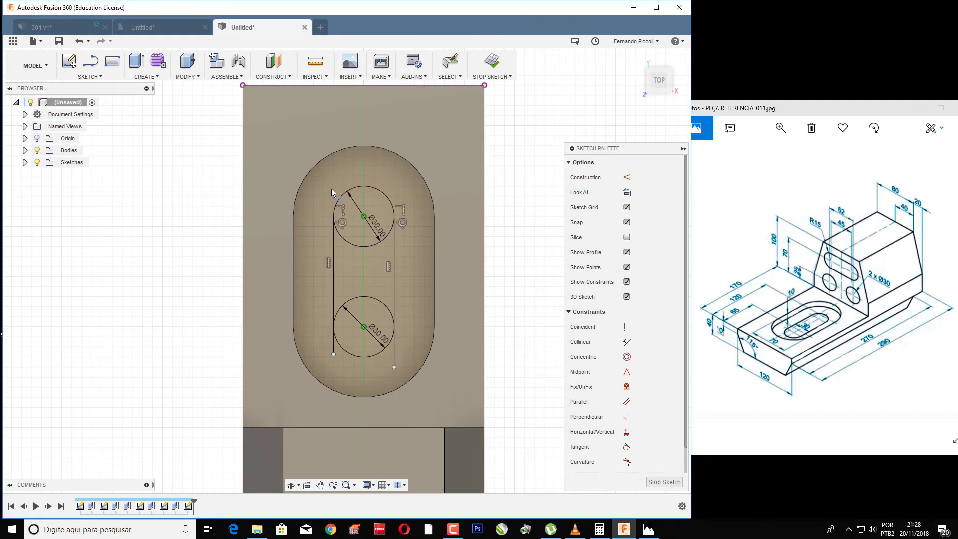
{"action": "left_click_drag", "start_coordinate": [334, 355], "coordinate": [333, 327]}
Trim the line extension and the inner arcs of both circles
{"action": "key", "text": "t"}
{"action": "left_click", "coordinate": [394, 357]}
{"action": "left_click", "coordinate": [375, 298]}
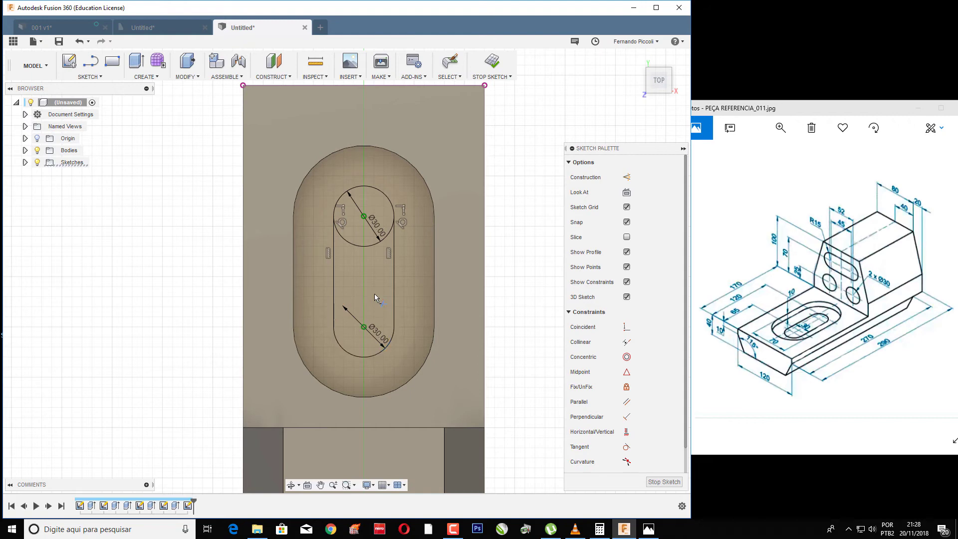
{"action": "left_click", "coordinate": [372, 242]}
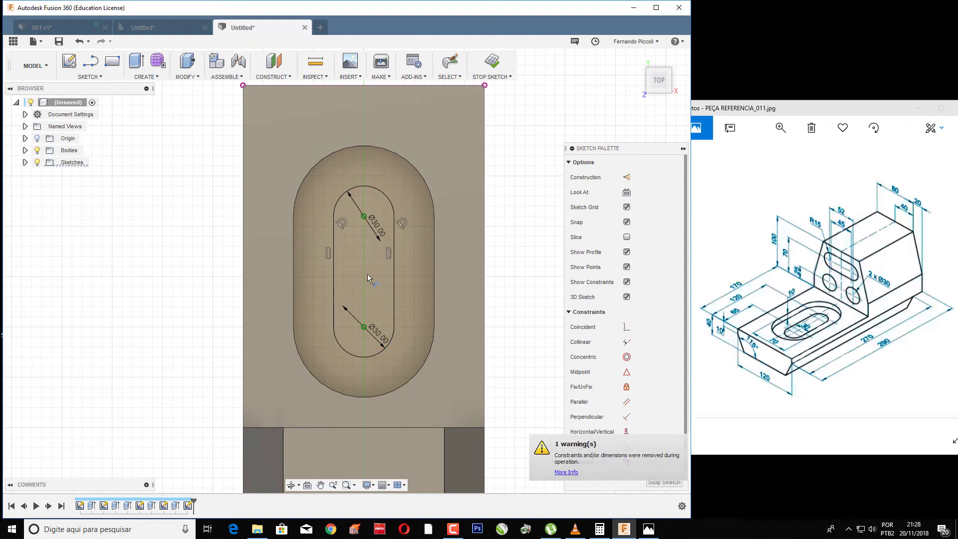
Extrude the slot profile as a -90 mm cut through the part from the pocket floor
{"action": "left_click", "coordinate": [491, 67]}
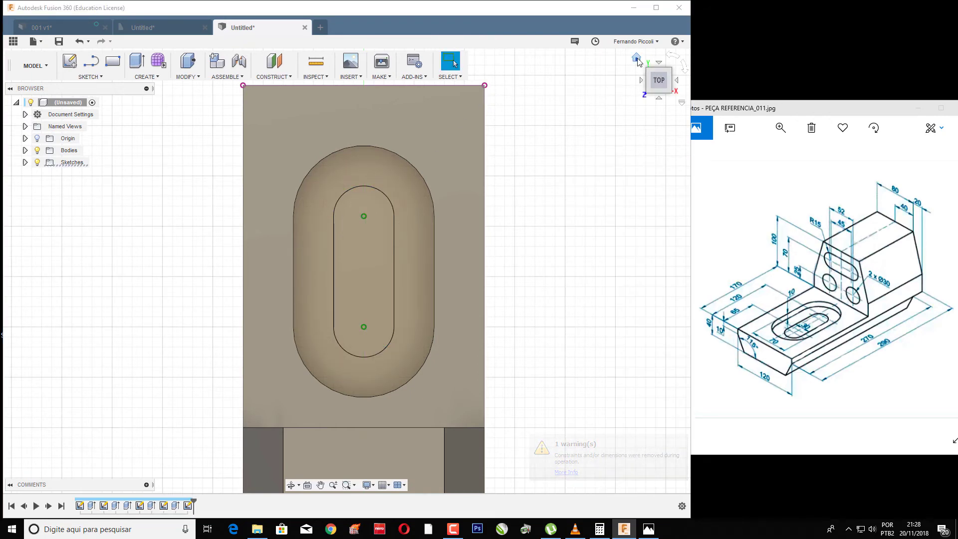
{"action": "left_click", "coordinate": [637, 58]}
{"action": "middle_click_drag", "start_coordinate": [616, 247], "coordinate": [465, 259], "text": "shift"}
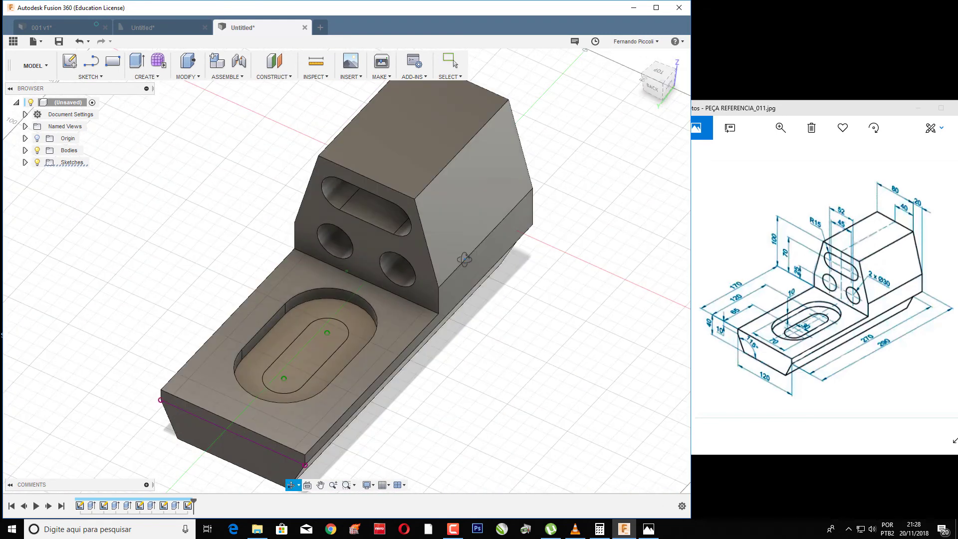
{"action": "key", "text": "Escape"}
{"action": "left_click", "coordinate": [317, 343]}
{"action": "right_click", "coordinate": [317, 343]}
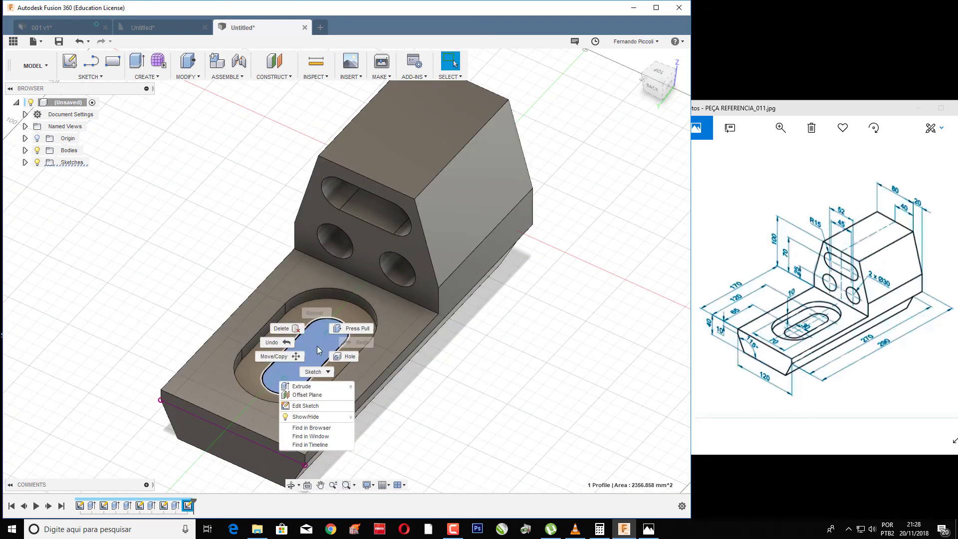
{"action": "left_click", "coordinate": [302, 387]}
{"action": "type", "text": "-90"}
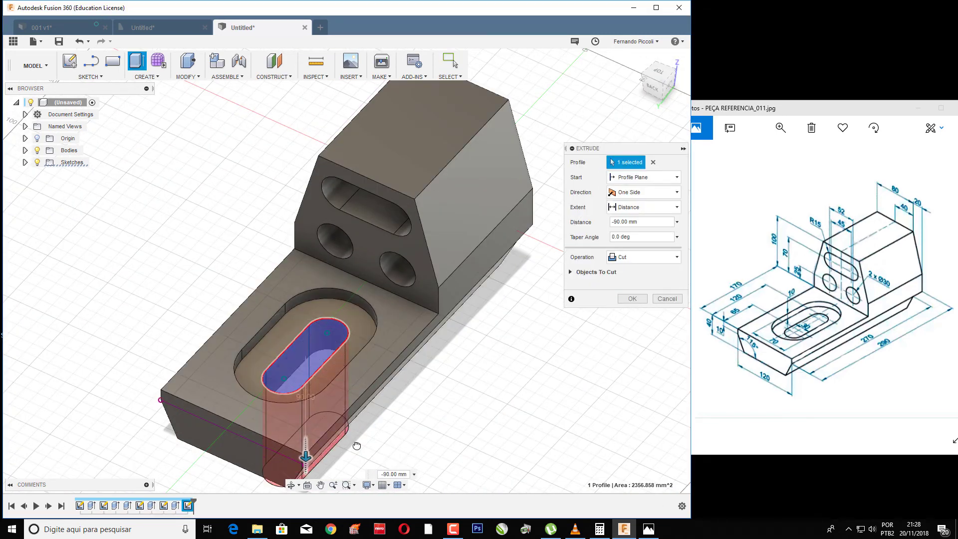
{"action": "left_click", "coordinate": [632, 298]}
{"action": "mouse_move", "coordinate": [493, 381]}
{"action": "middle_mouse_down", "text": "shift"}
{"action": "mouse_move", "coordinate": [502, 348]}
{"action": "mouse_move", "coordinate": [475, 368]}
{"action": "mouse_move", "coordinate": [560, 346]}
{"action": "mouse_move", "coordinate": [536, 321]}
{"action": "mouse_move", "coordinate": [542, 337]}
{"action": "middle_mouse_up", "text": "shift"}
Apply the Plastic - Matte (Yellow) appearance from the library to the whole body
{"action": "right_click", "coordinate": [560, 348]}
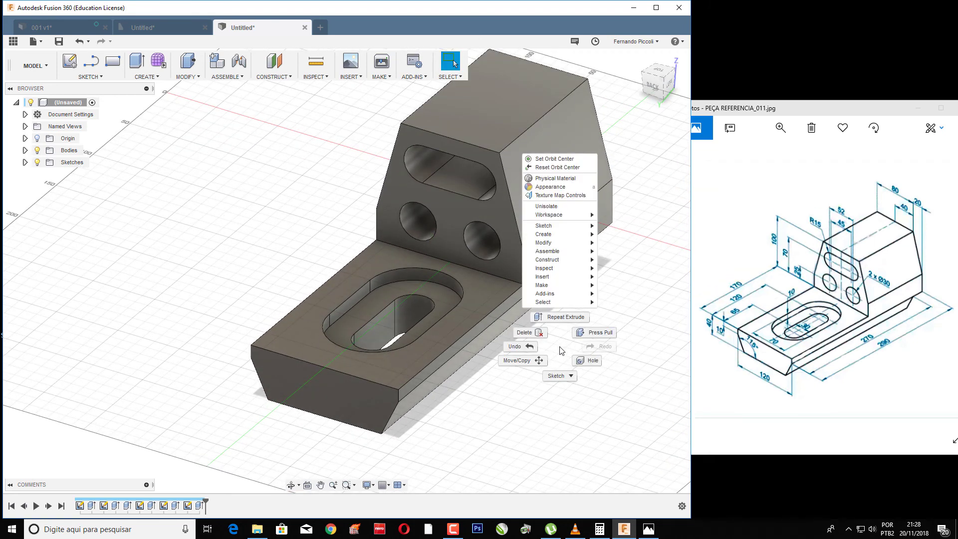
{"action": "left_click", "coordinate": [582, 187]}
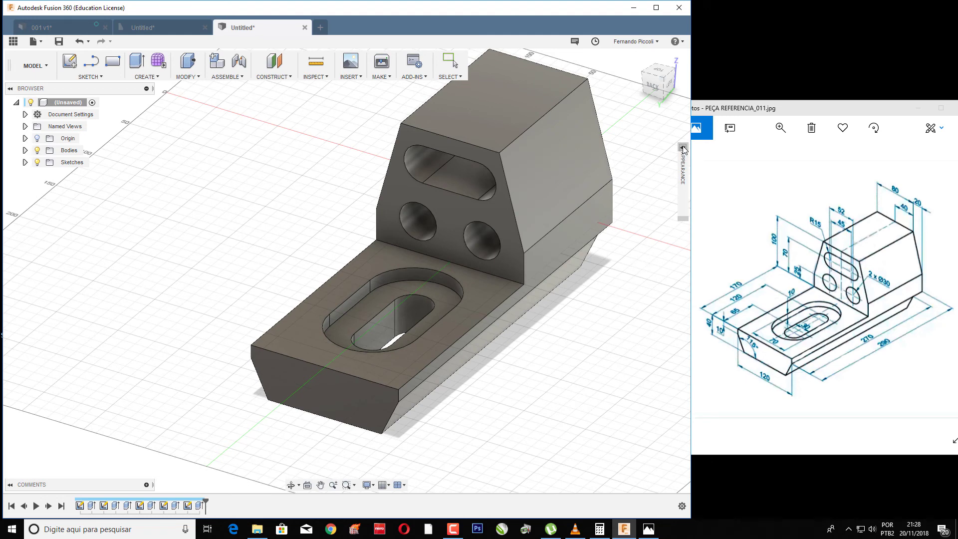
{"action": "left_click", "coordinate": [683, 175]}
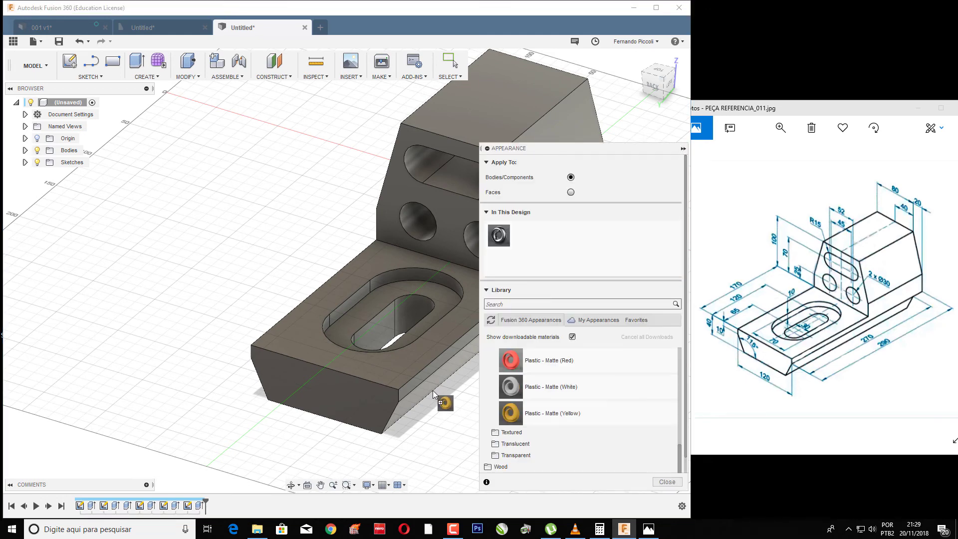
{"action": "left_click_drag", "start_coordinate": [573, 405], "coordinate": [401, 388]}
{"action": "left_click", "coordinate": [681, 150]}
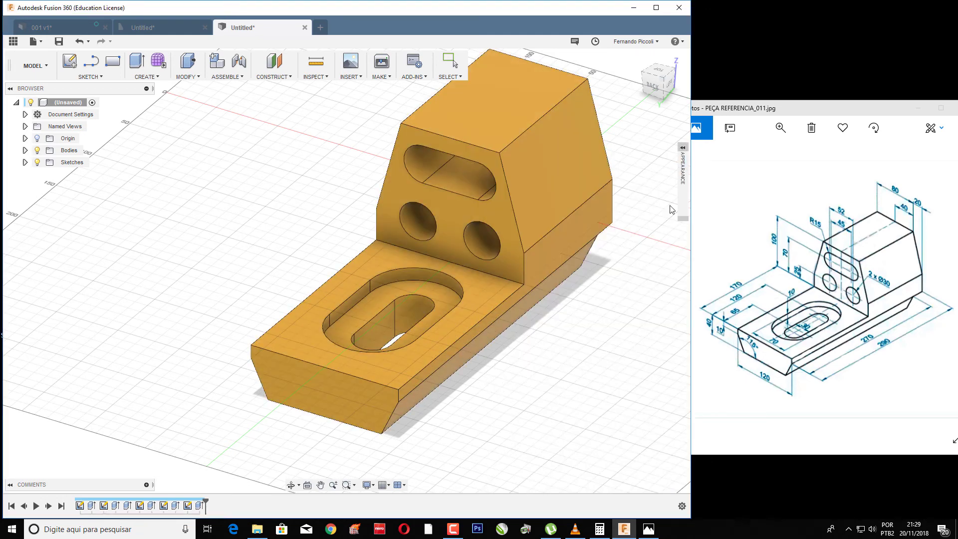
{"action": "middle_click_drag", "start_coordinate": [561, 377], "coordinate": [533, 400], "text": "shift"}
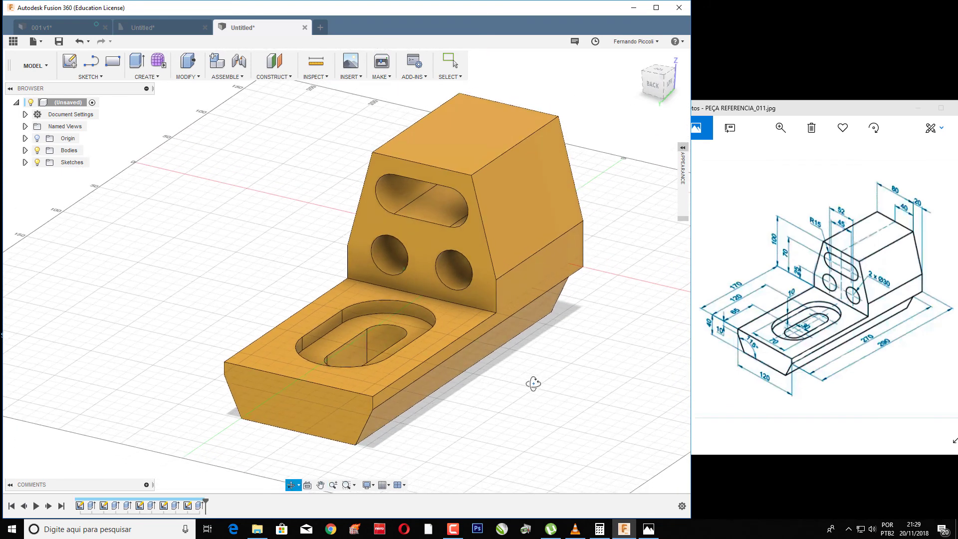
Uncheck Layout Grid in Grid and Snaps, then orbit slightly to view the part
{"action": "left_click", "coordinate": [388, 486]}
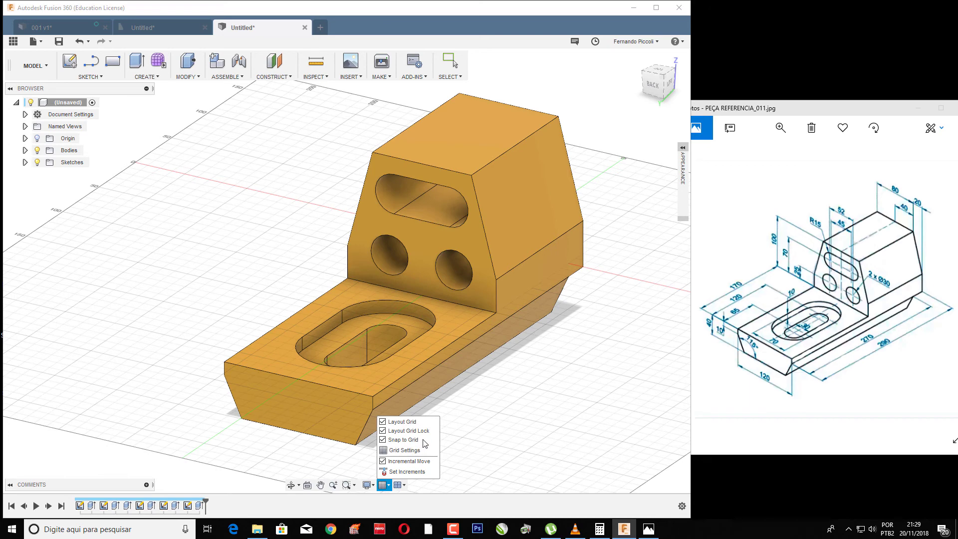
{"action": "left_click", "coordinate": [428, 425]}
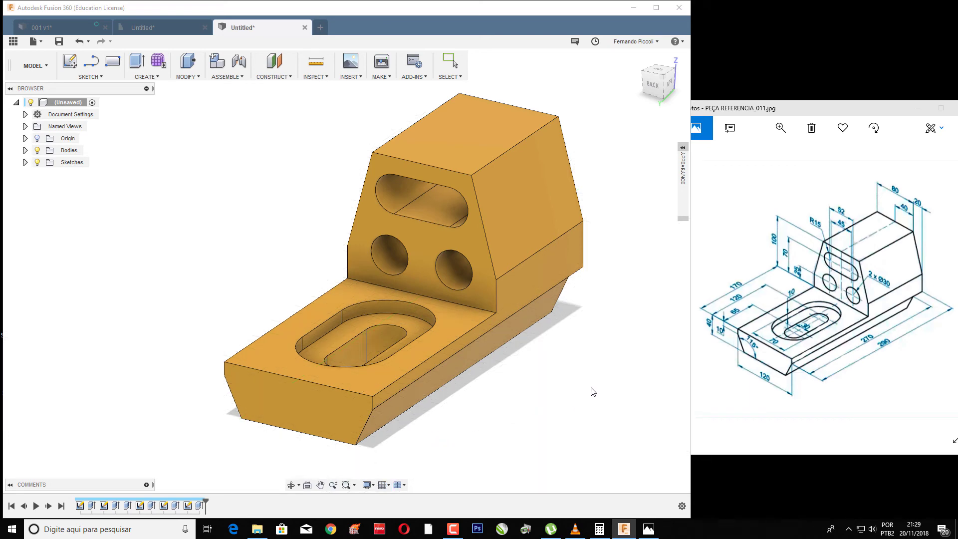
{"action": "mouse_move", "coordinate": [576, 377]}
{"action": "middle_mouse_down", "text": "shift"}
{"action": "mouse_move", "coordinate": [562, 374]}
{"action": "mouse_move", "coordinate": [573, 381]}
{"action": "mouse_move", "coordinate": [578, 359]}
{"action": "mouse_move", "coordinate": [593, 364]}
{"action": "mouse_move", "coordinate": [586, 374]}
{"action": "middle_mouse_up", "text": "shift"}
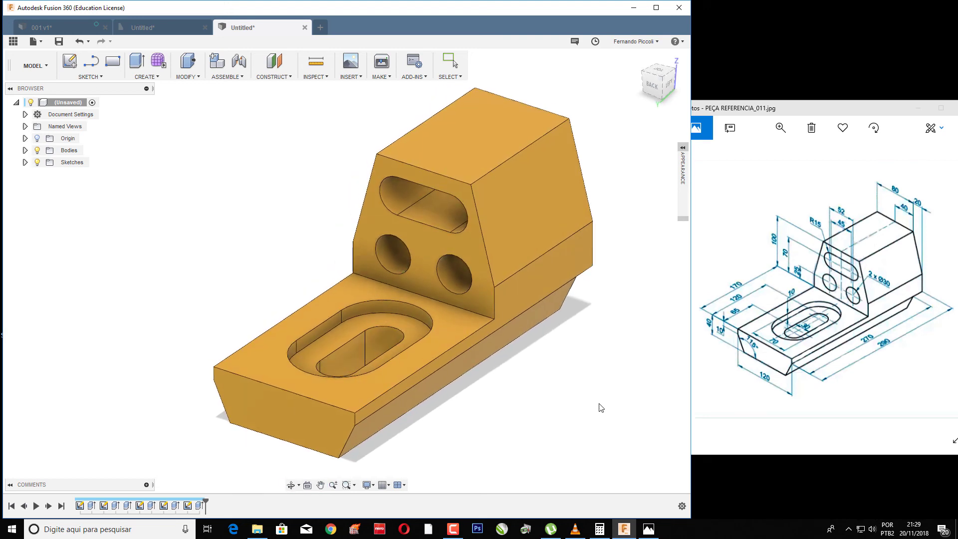